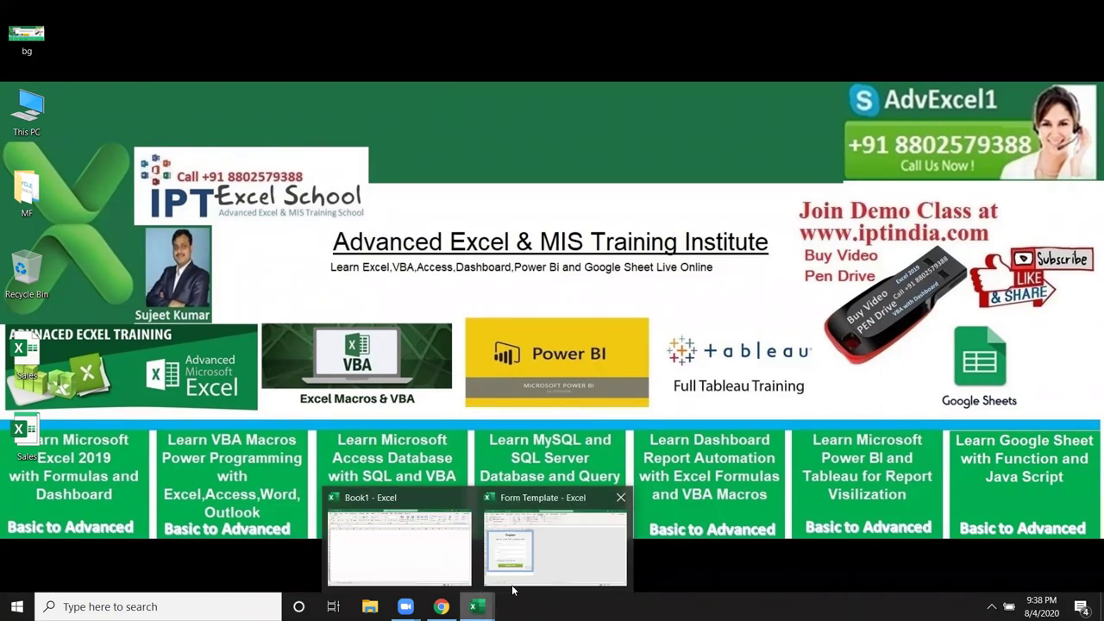
# - In the Form Template workbook, enter the first name in C6 and the last name in F6
pyautogui.click(565, 544)
pyautogui.click(353, 314)
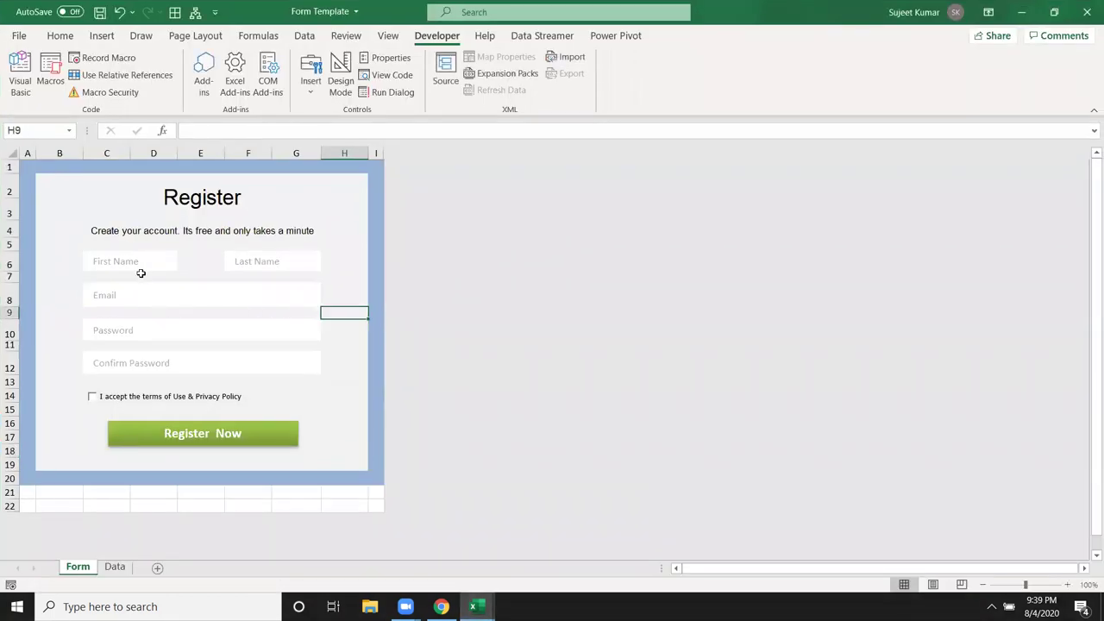
pyautogui.click(140, 269)
pyautogui.press('Left')
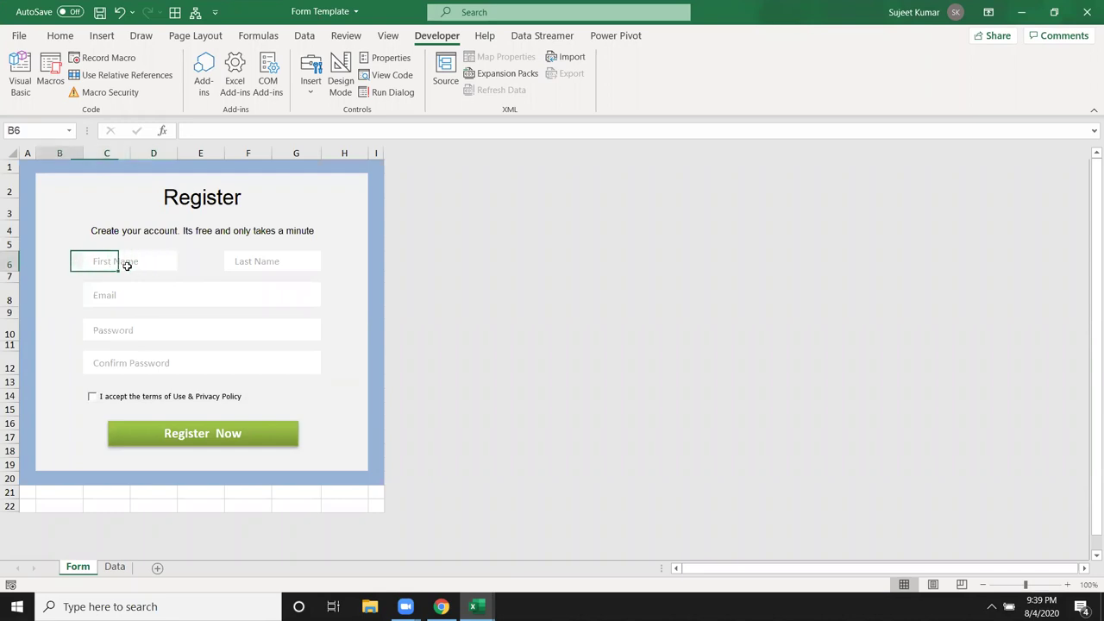
pyautogui.click(97, 263)
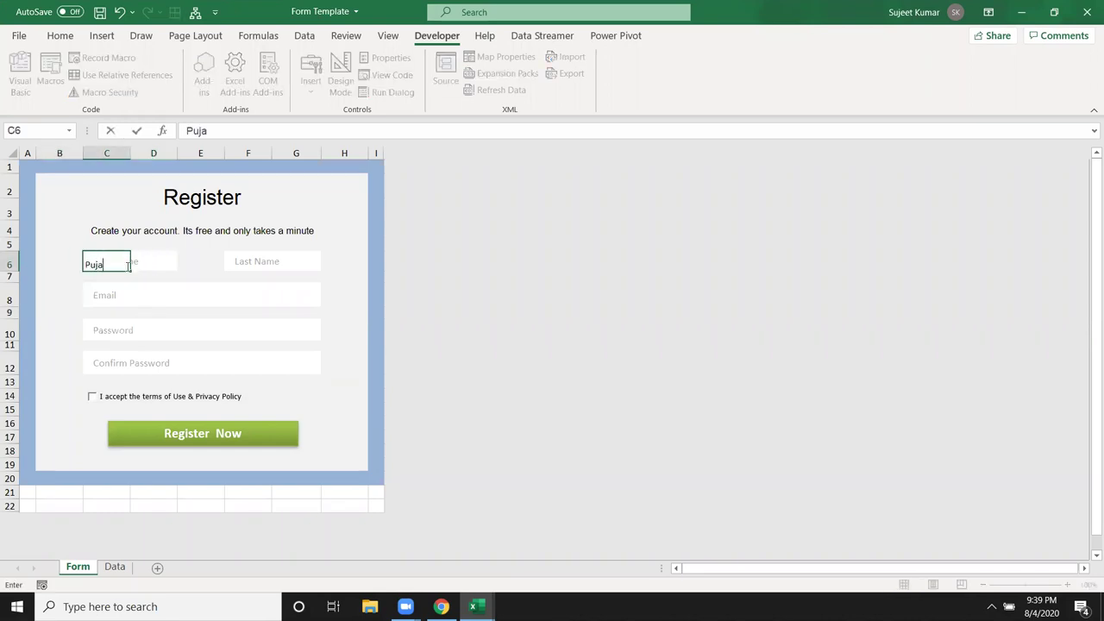
pyautogui.click(236, 259)
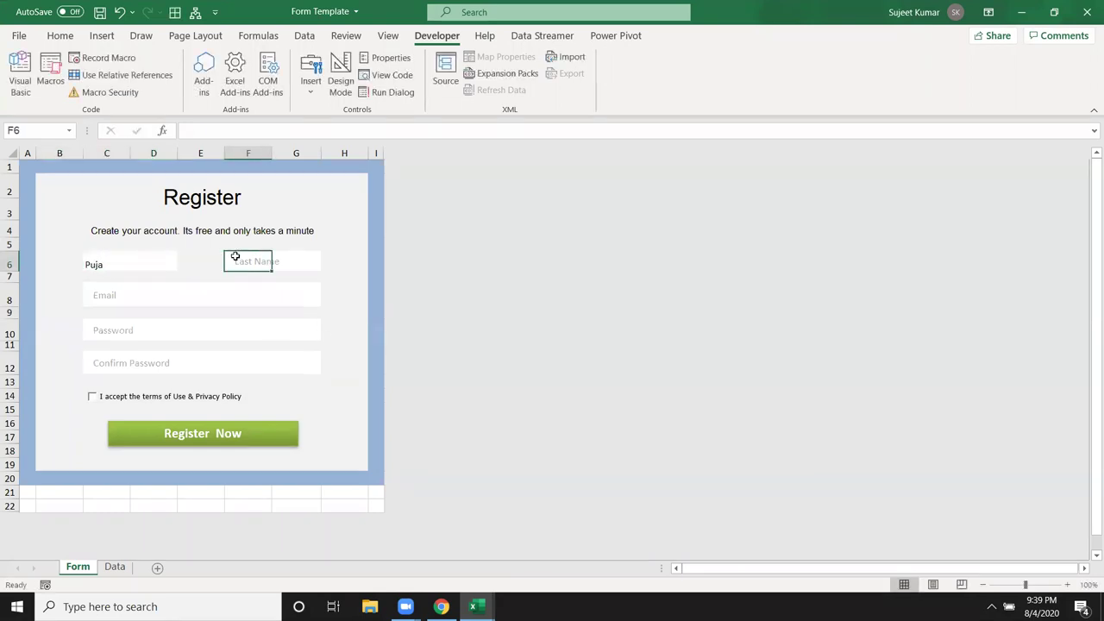
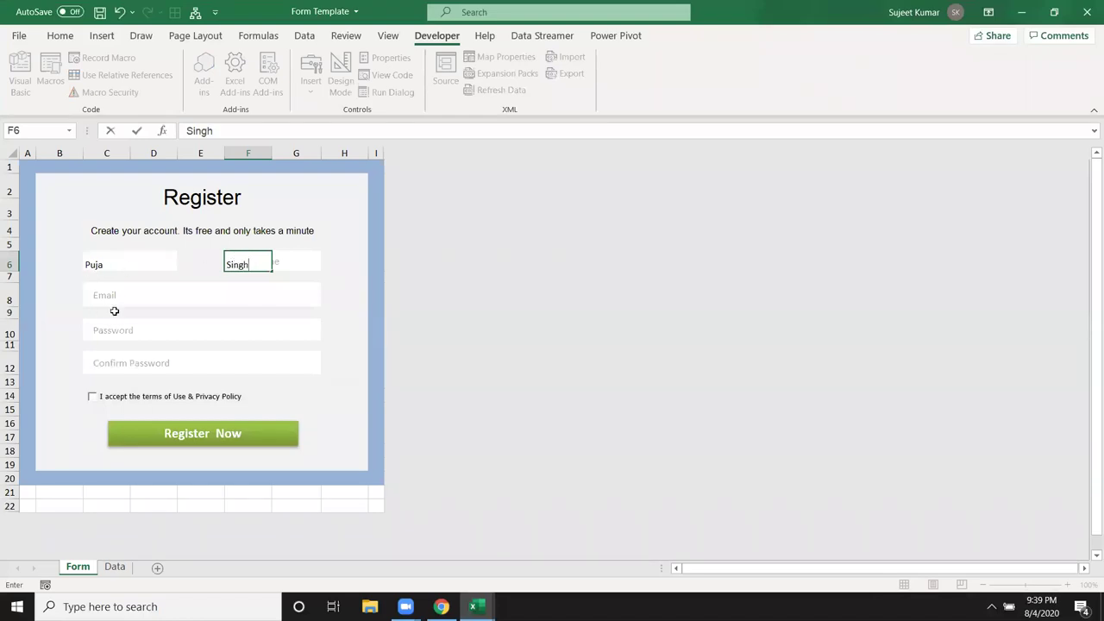
# - Enter the e-mail address in C8 and the password in C10
pyautogui.click(110, 297)
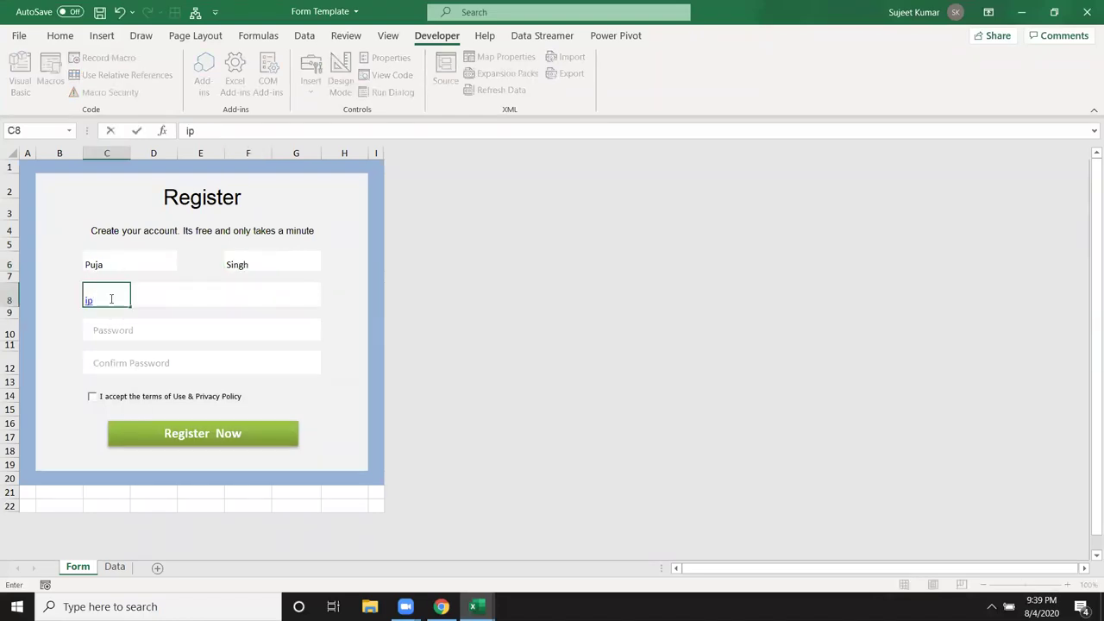
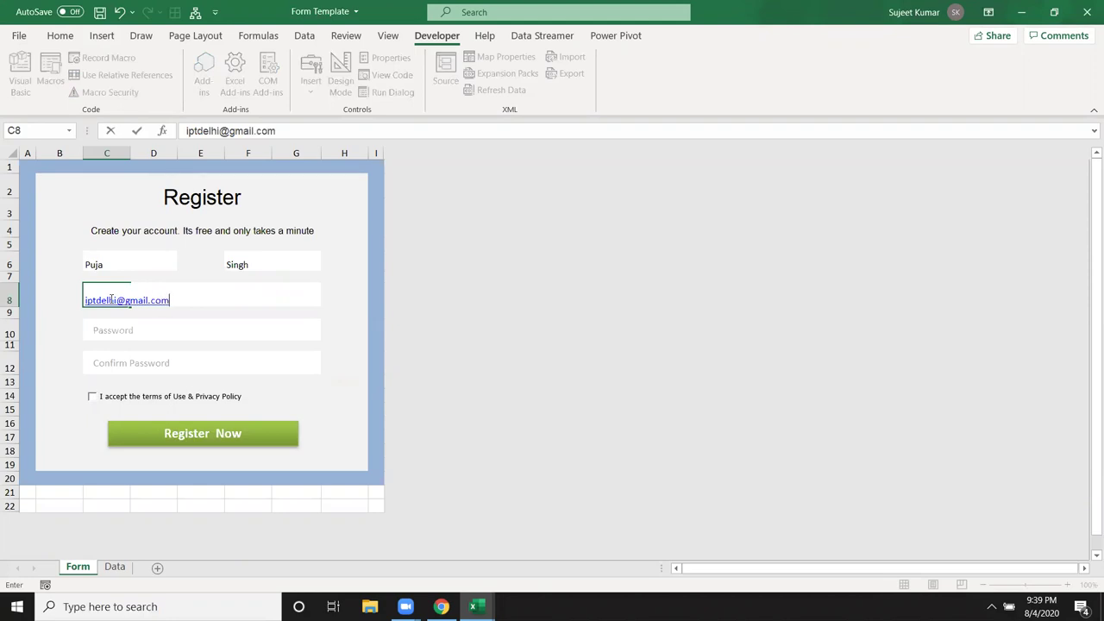
pyautogui.press('Tab')
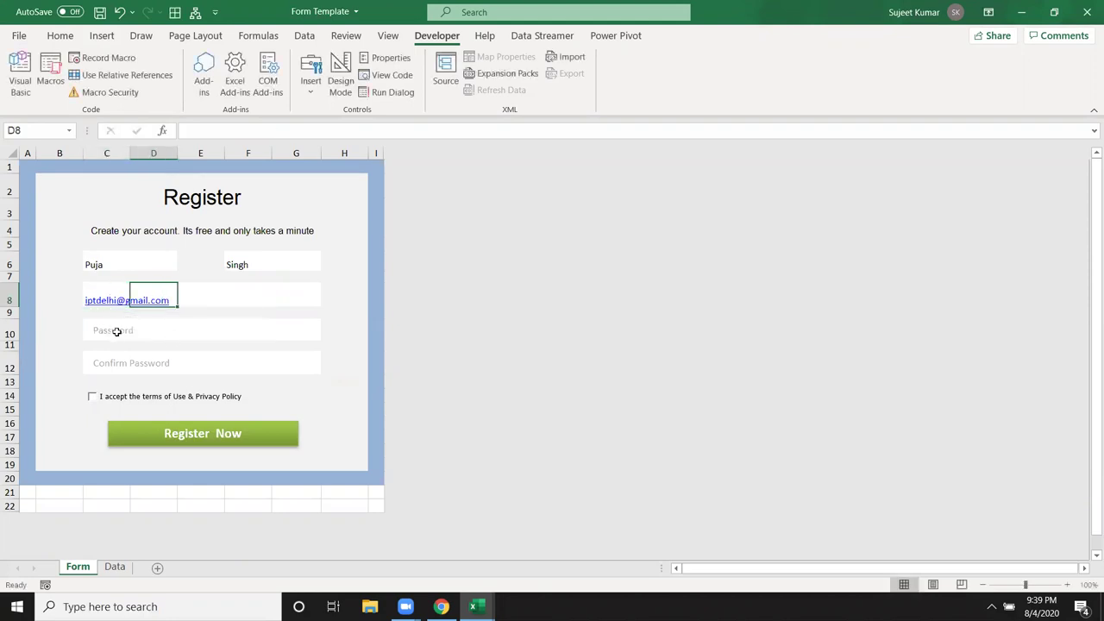
pyautogui.click(96, 332)
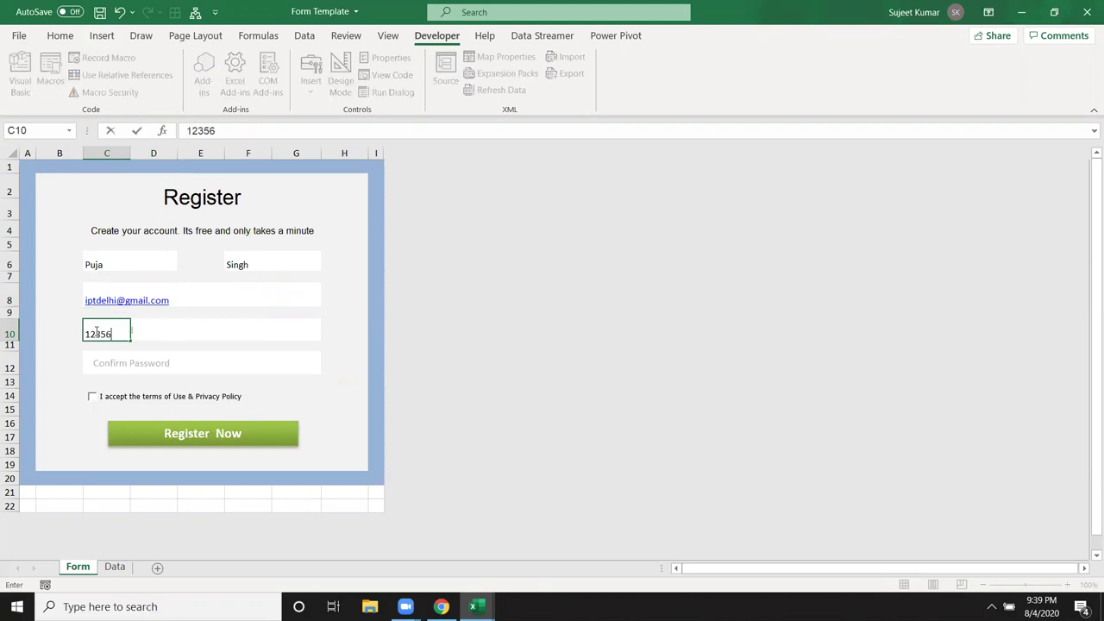
pyautogui.press('Return')
pyautogui.click(103, 334)
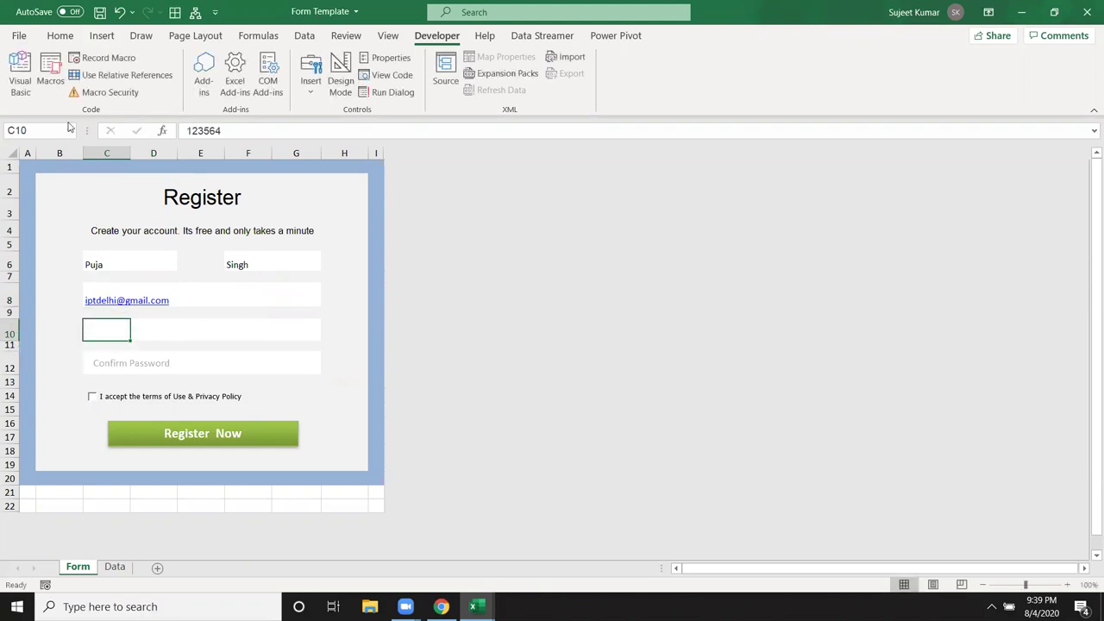
# - Give password cell C10 a custom number format that masks its contents
pyautogui.click(60, 36)
pyautogui.click(529, 109)
pyautogui.click(686, 194)
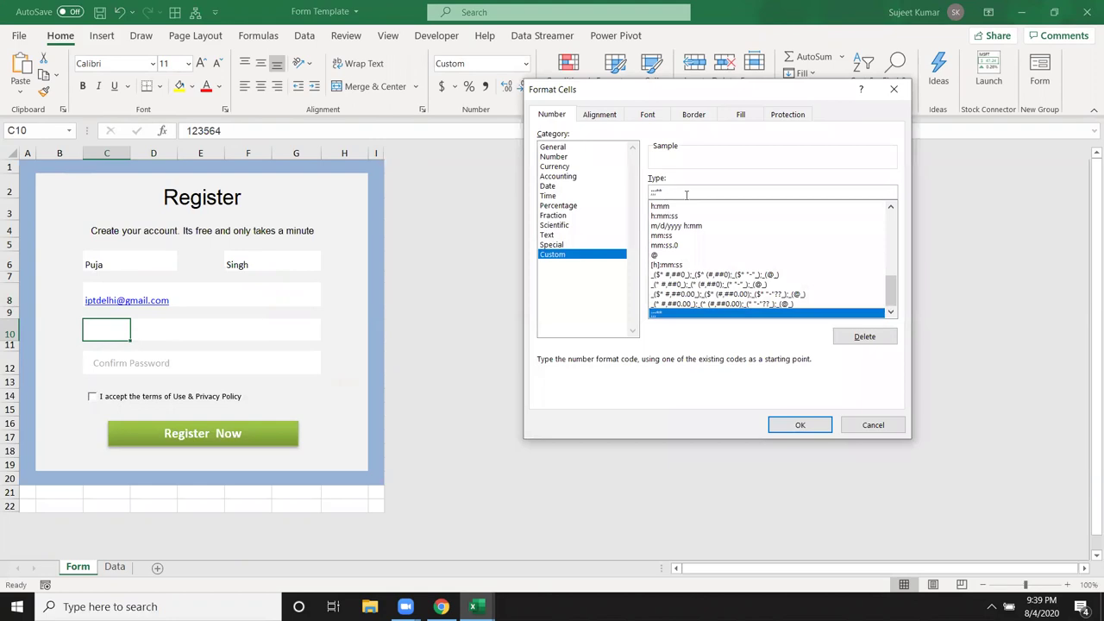
pyautogui.press('BackSpace')
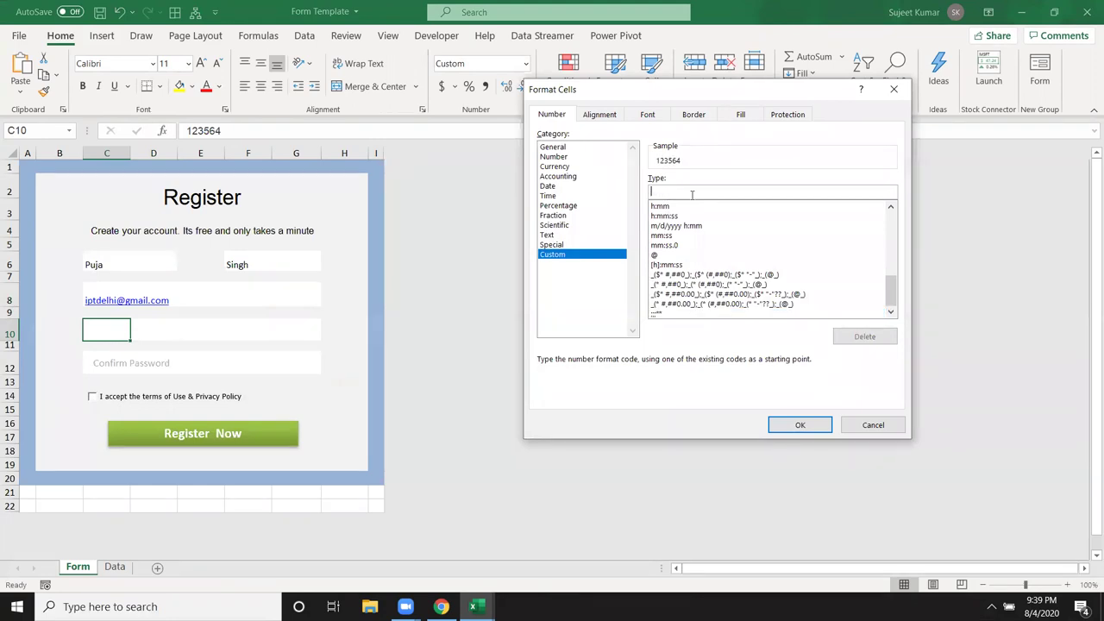
pyautogui.press('Return')
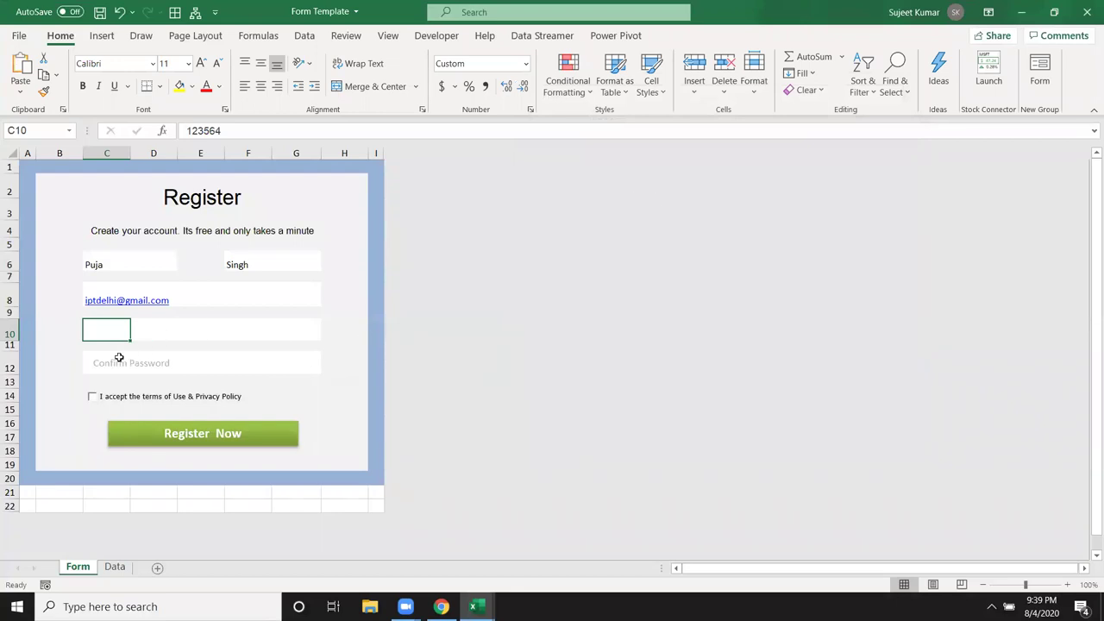
# - Re-enter the password in C10 and the confirm password in C12 so both display as asterisks
pyautogui.press('BackSpace')
pyautogui.press('Return')
pyautogui.click(99, 363)
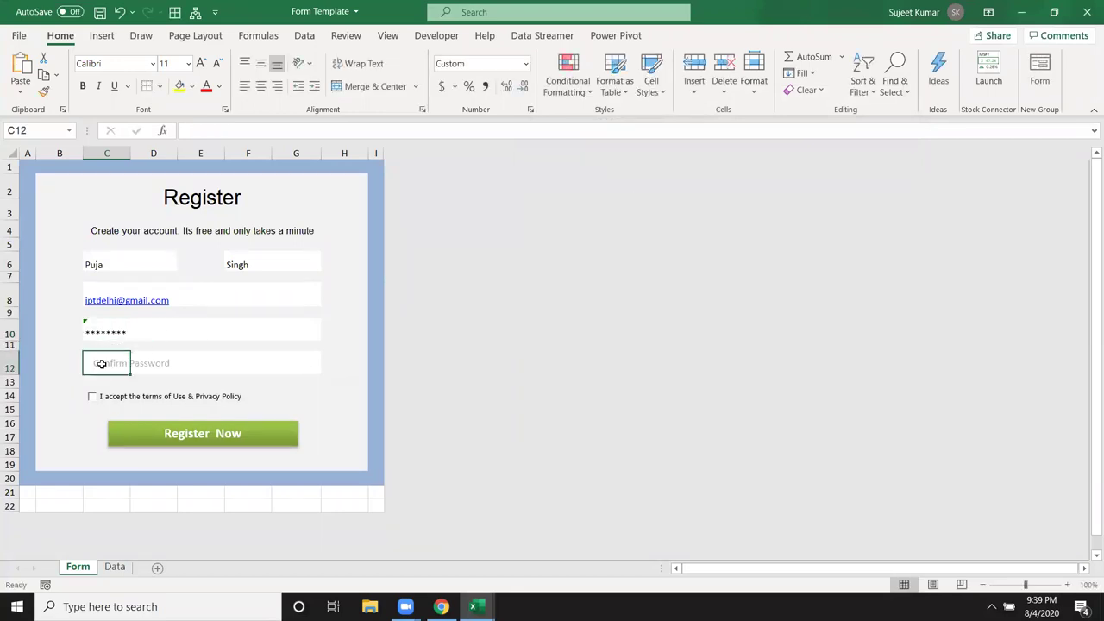
pyautogui.write("'123564")
pyautogui.press('Return')
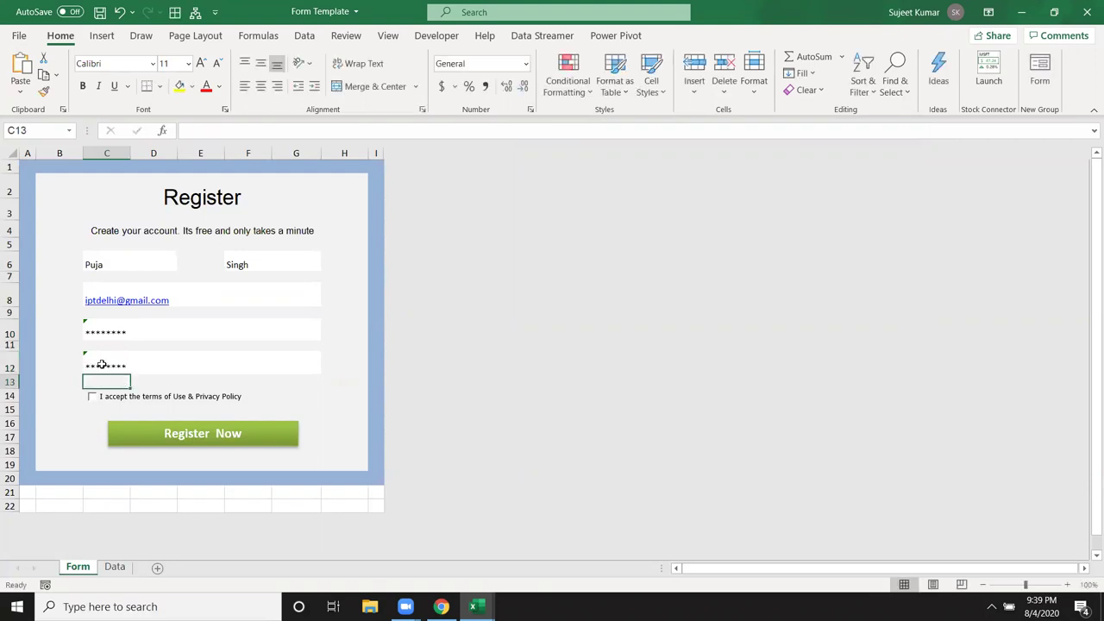
# - Accept the terms, submit with Register Now, confirm, and check the records on the Data sheet
pyautogui.click(92, 397)
pyautogui.click(194, 440)
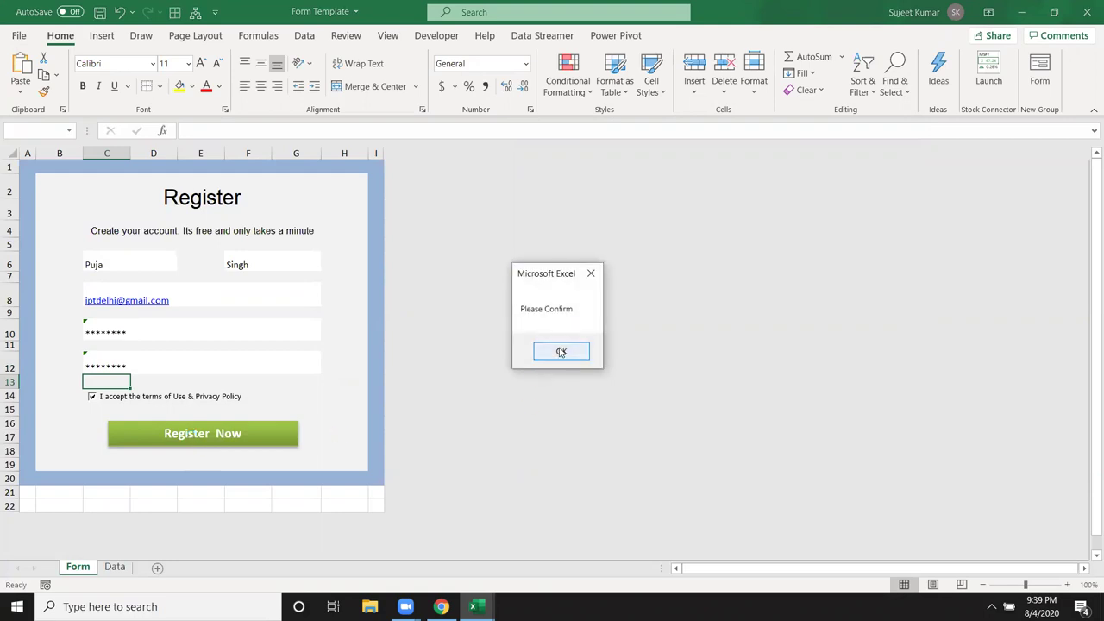
pyautogui.click(560, 352)
pyautogui.click(115, 566)
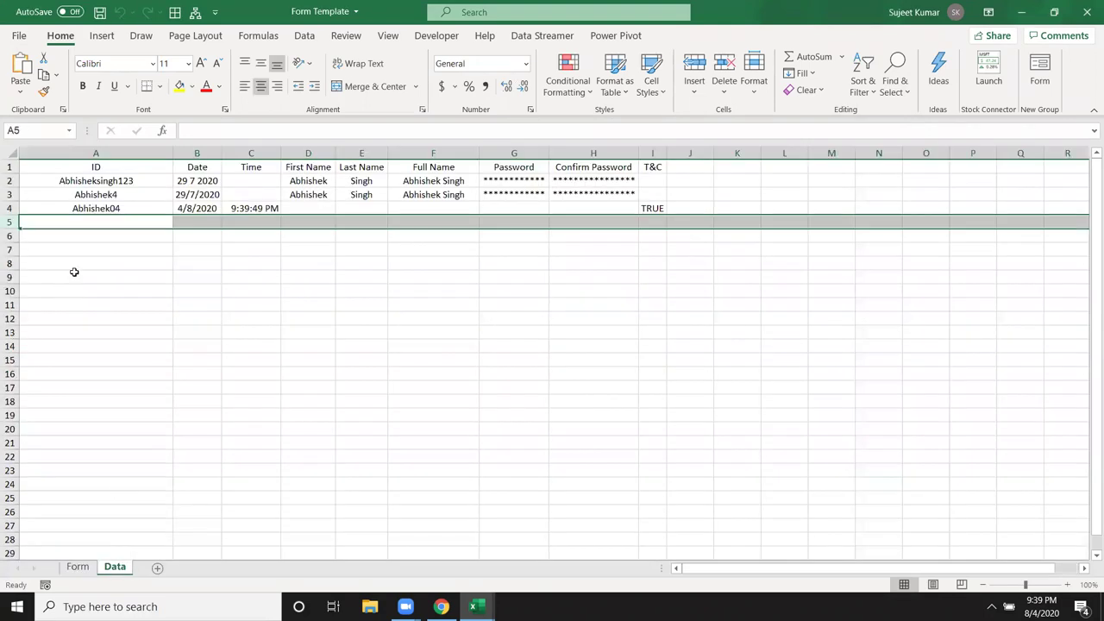
pyautogui.click(95, 196)
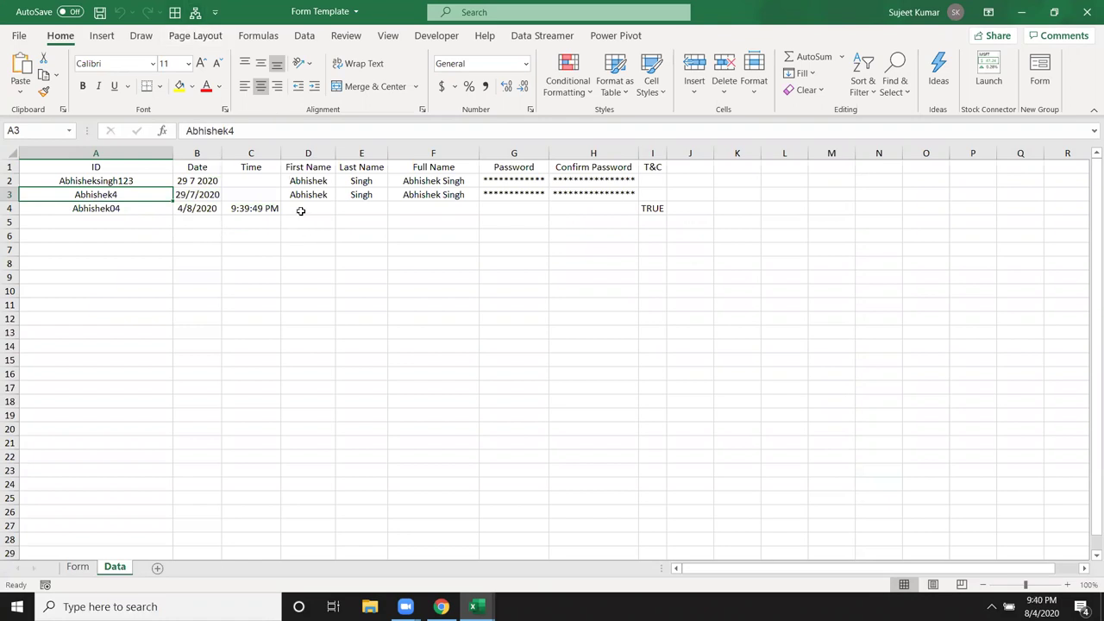
# - Move the Data sheet before Form, register again, and select old sample rows 2–3 on Data
pyautogui.moveTo(101, 573); pyautogui.dragTo(87, 573)
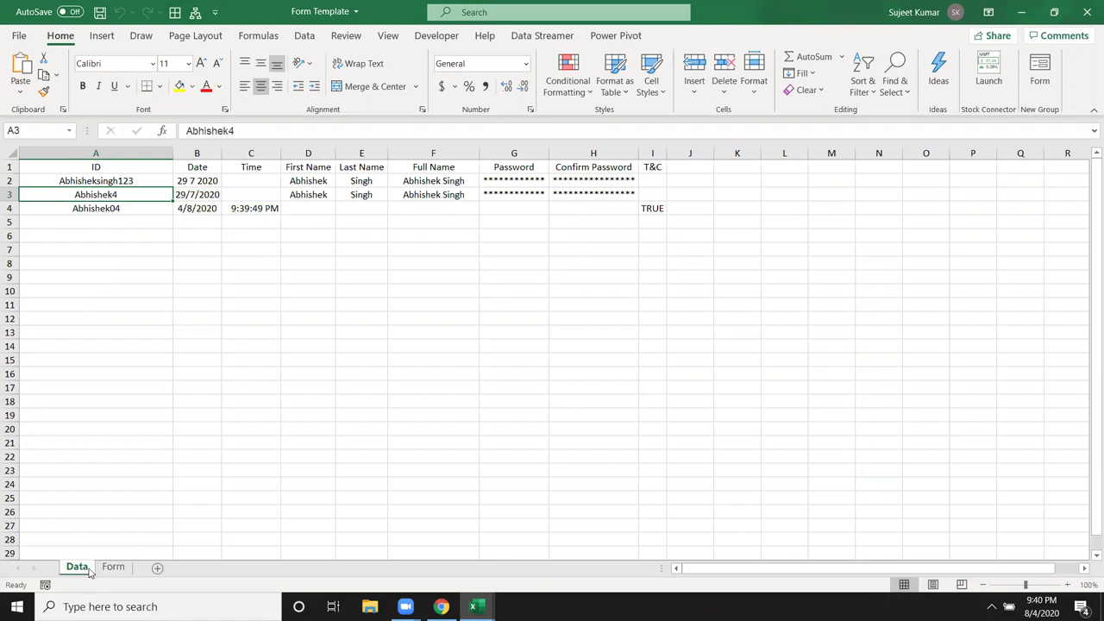
pyautogui.click(113, 567)
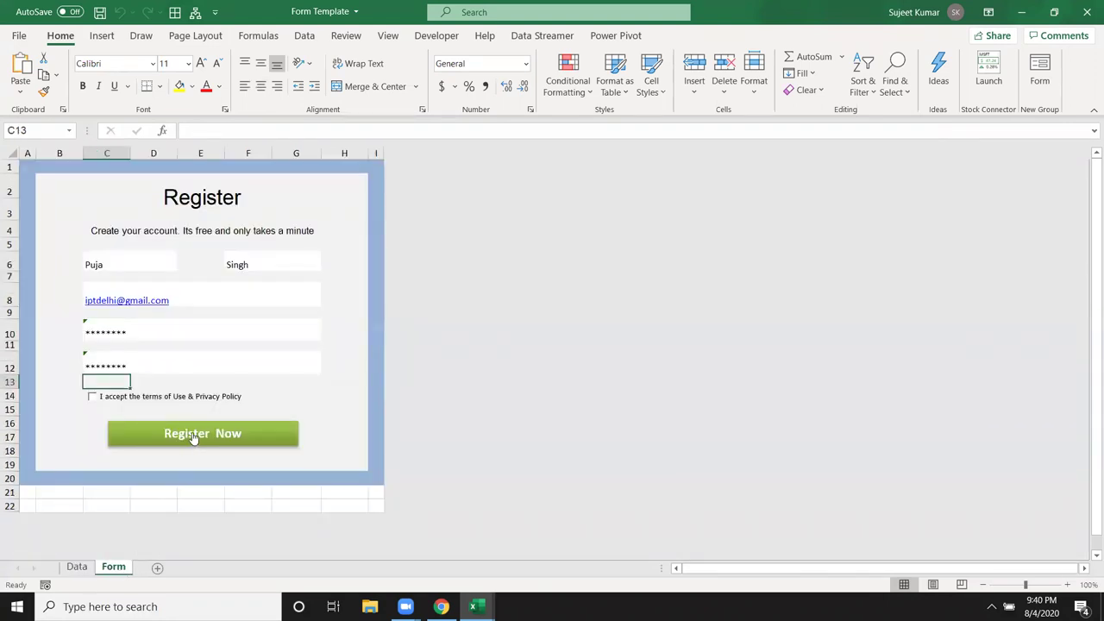
pyautogui.click(160, 400)
pyautogui.click(170, 435)
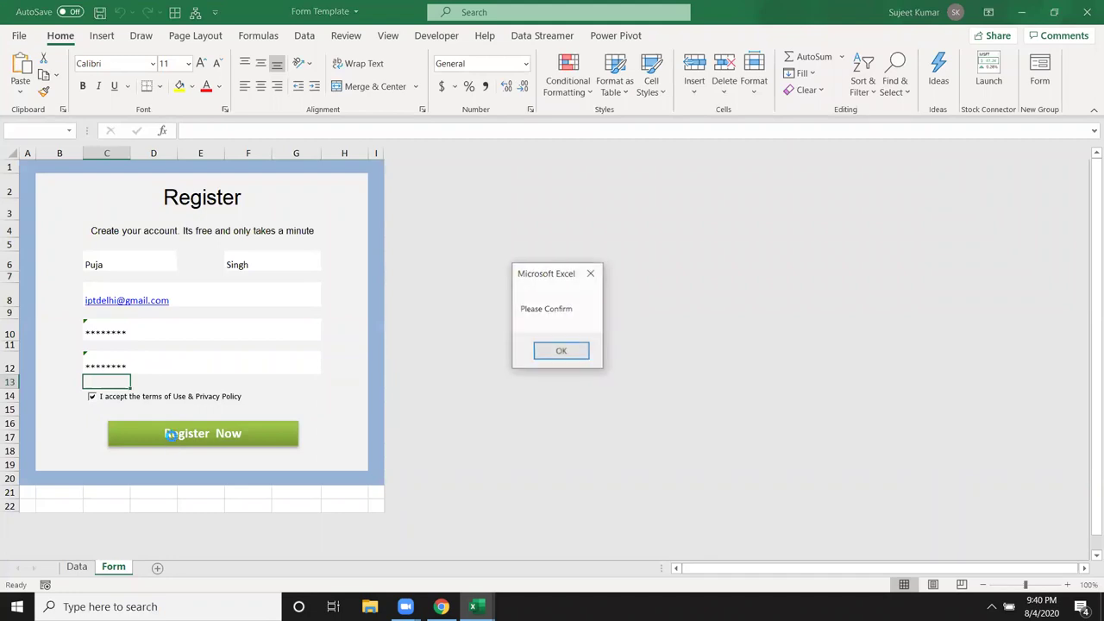
pyautogui.click(553, 351)
pyautogui.click(77, 567)
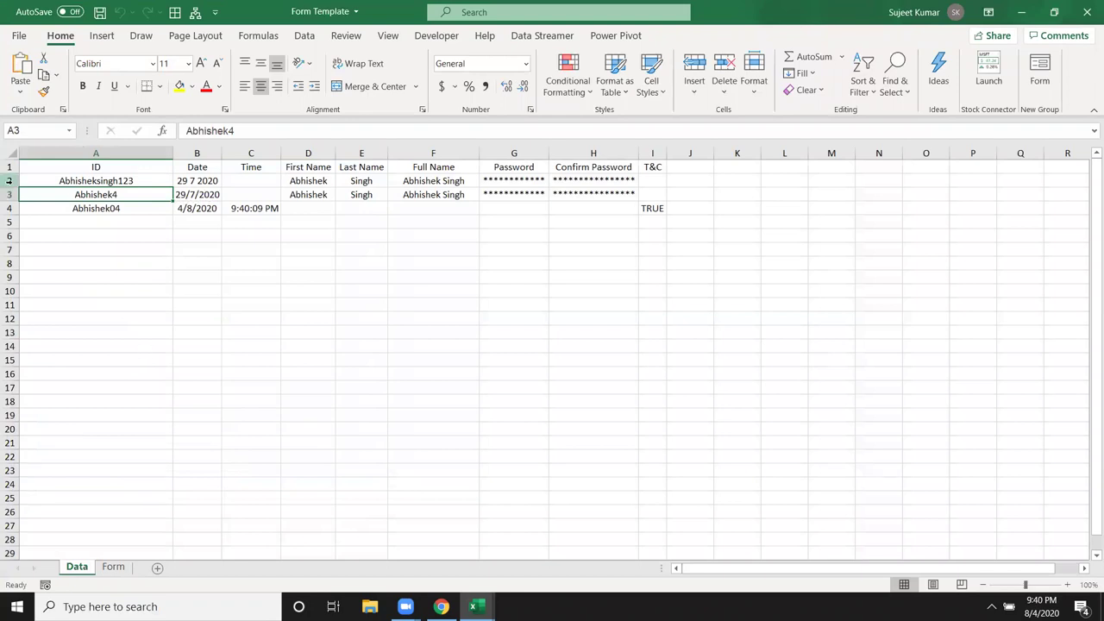
pyautogui.moveTo(8, 180); pyautogui.dragTo(7, 208)
# - Clear the old sample records in rows 2–3 and the test entry in row 4 of the Data sheet
pyautogui.press('Delete')
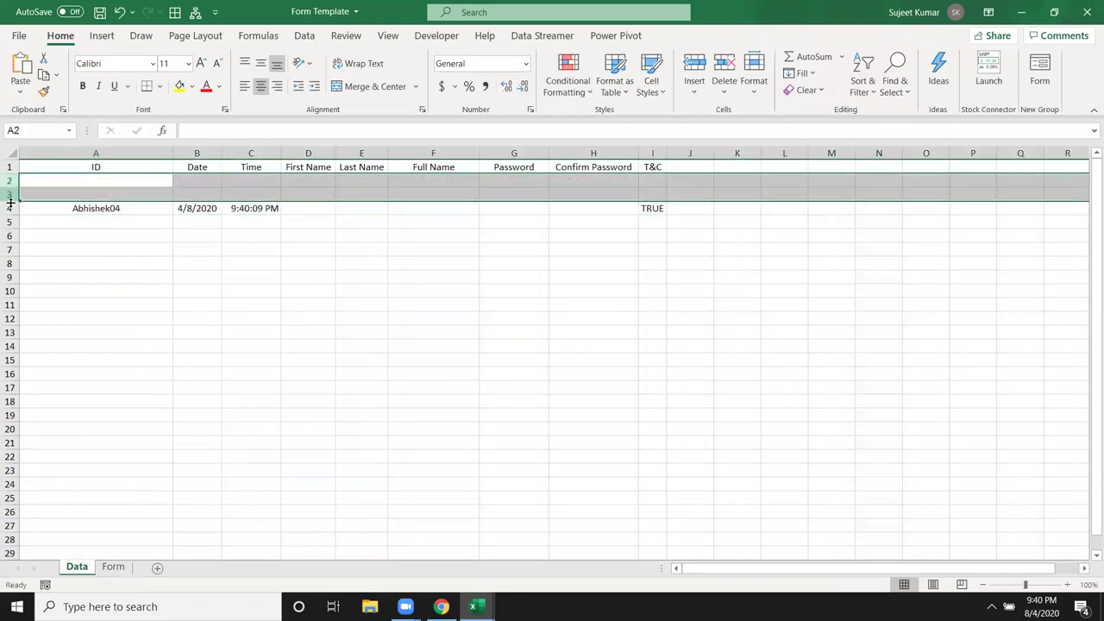
pyautogui.click(8, 208)
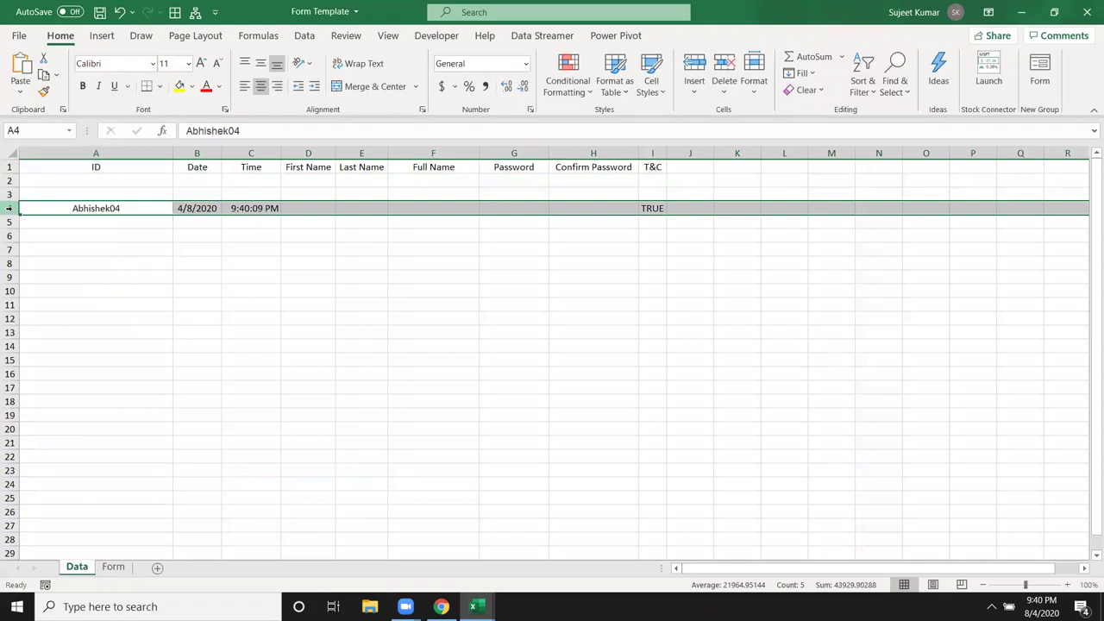
pyautogui.press('Delete')
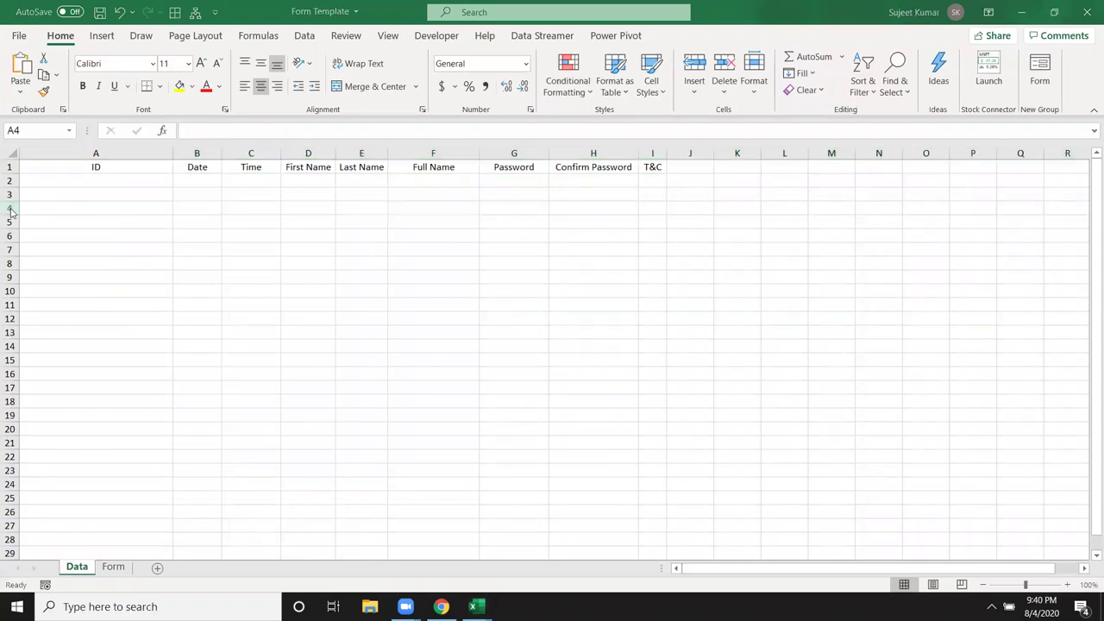
pyautogui.hotkey('alt', 'Tab')
pyautogui.hotkey('alt', 'Tab')
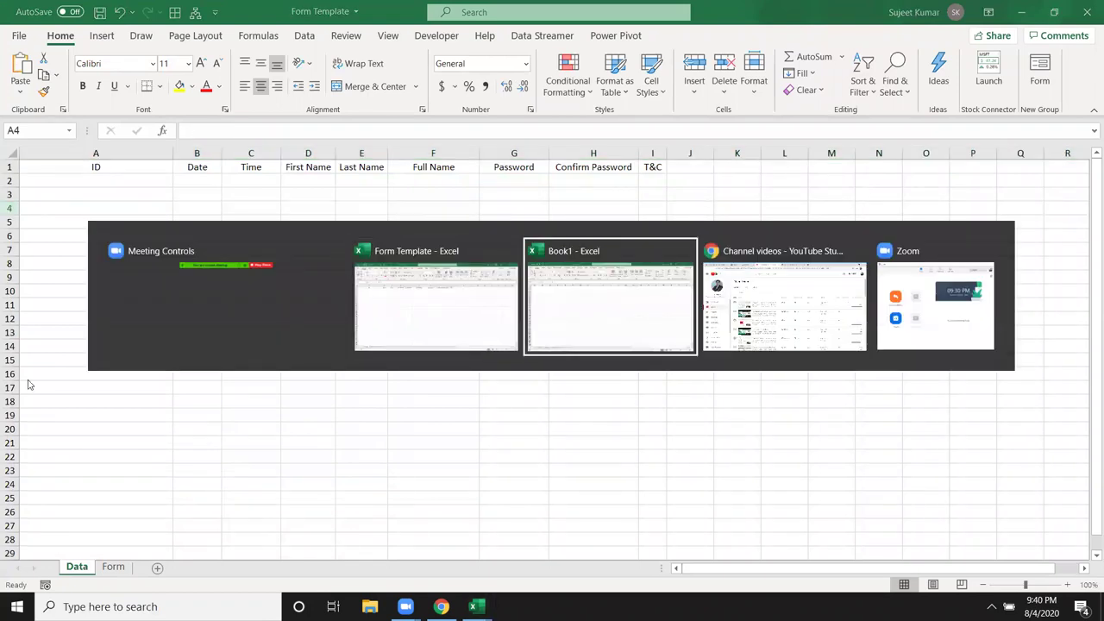
pyautogui.press('Escape')
# - Resubmit the Register form and check the new Data entry, dated 4/8/2020 in B1
pyautogui.click(110, 567)
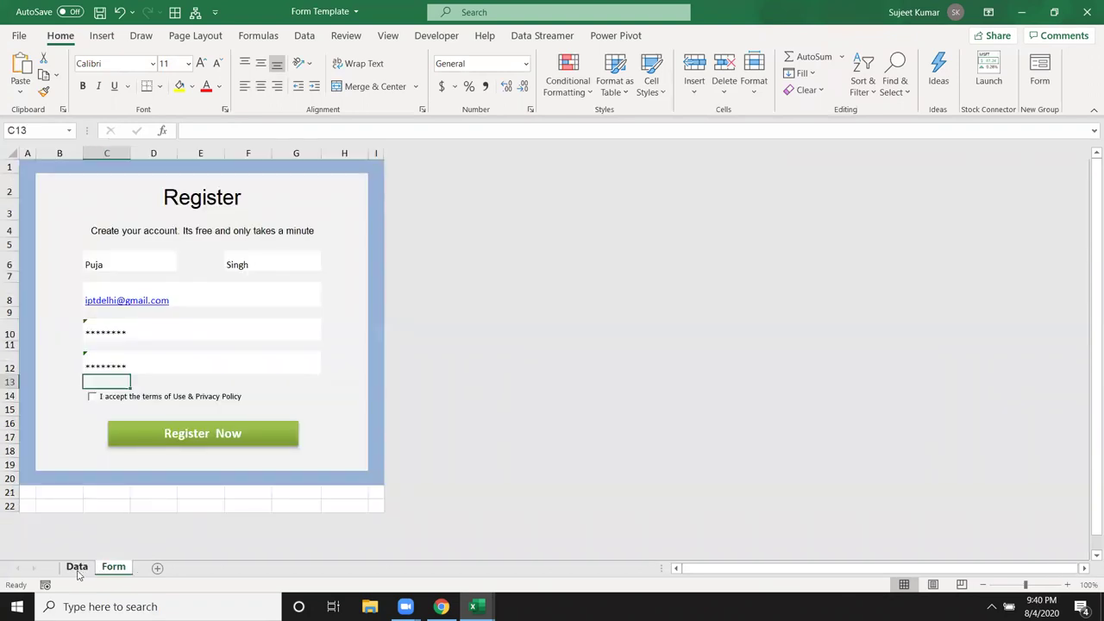
pyautogui.click(100, 399)
pyautogui.click(579, 354)
pyautogui.click(76, 567)
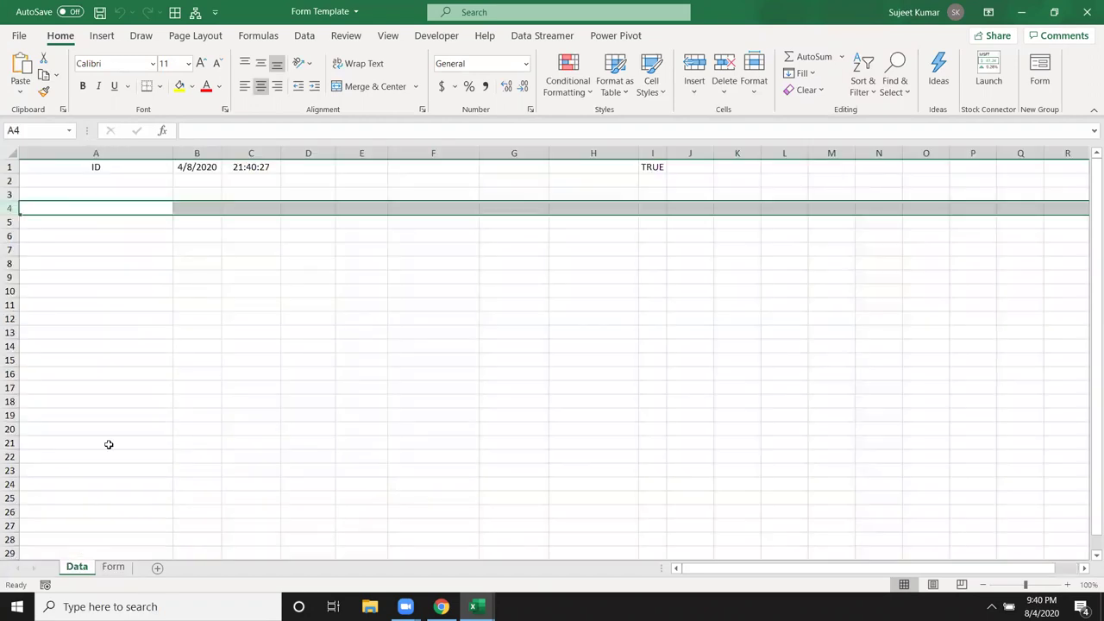
pyautogui.click(129, 183)
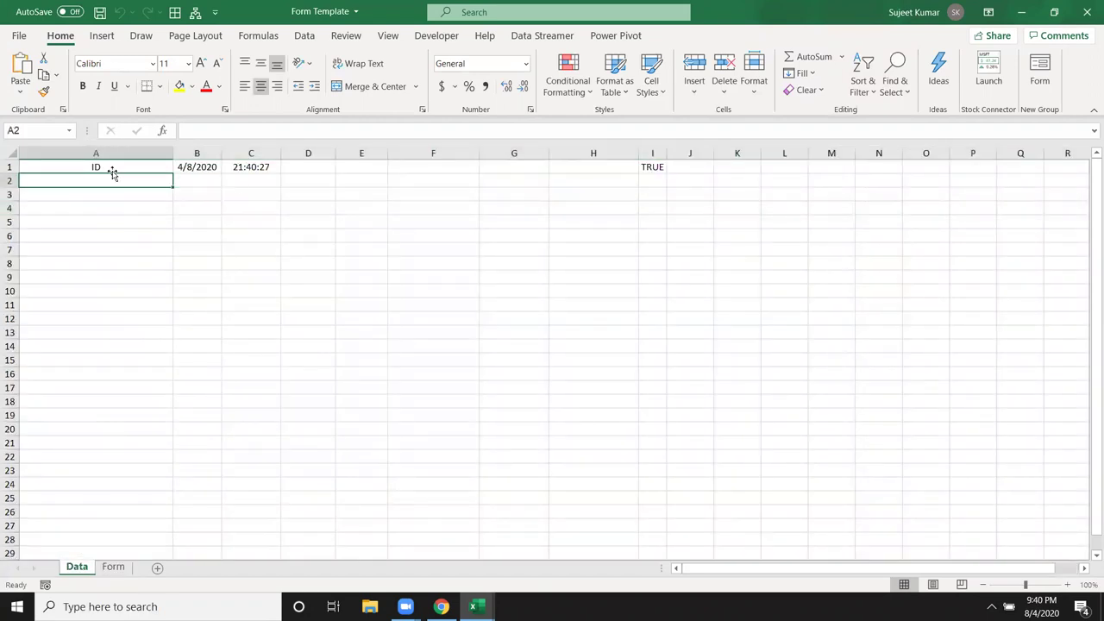
pyautogui.click(215, 169)
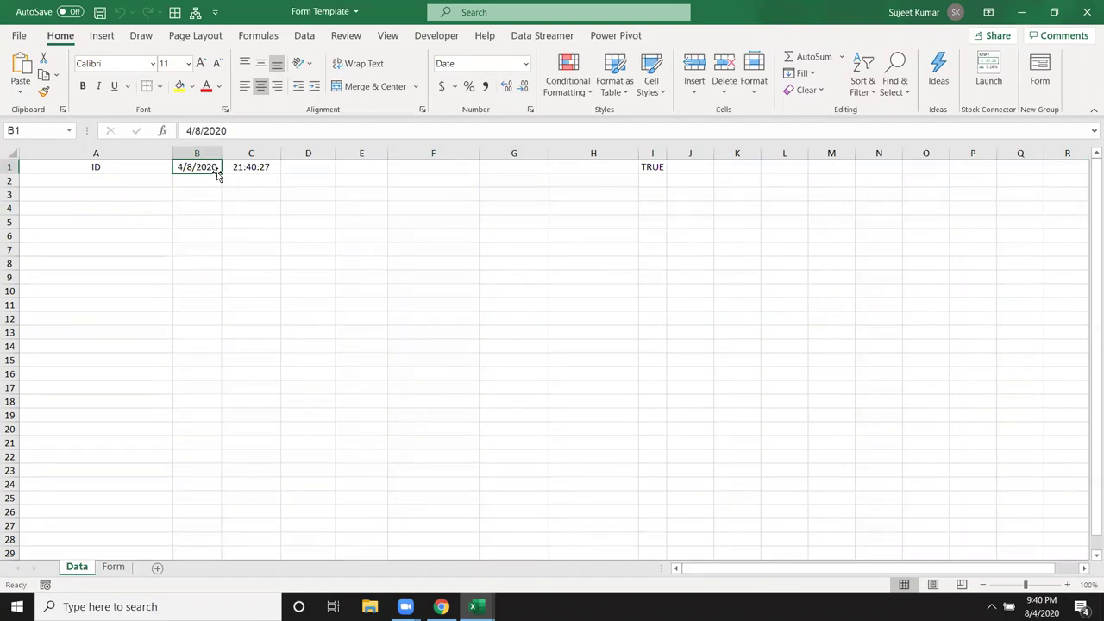
pyautogui.click(276, 38)
# - Review the Module1 macro code, including its C11, H13, C9 references and date/time lines
pyautogui.click(437, 36)
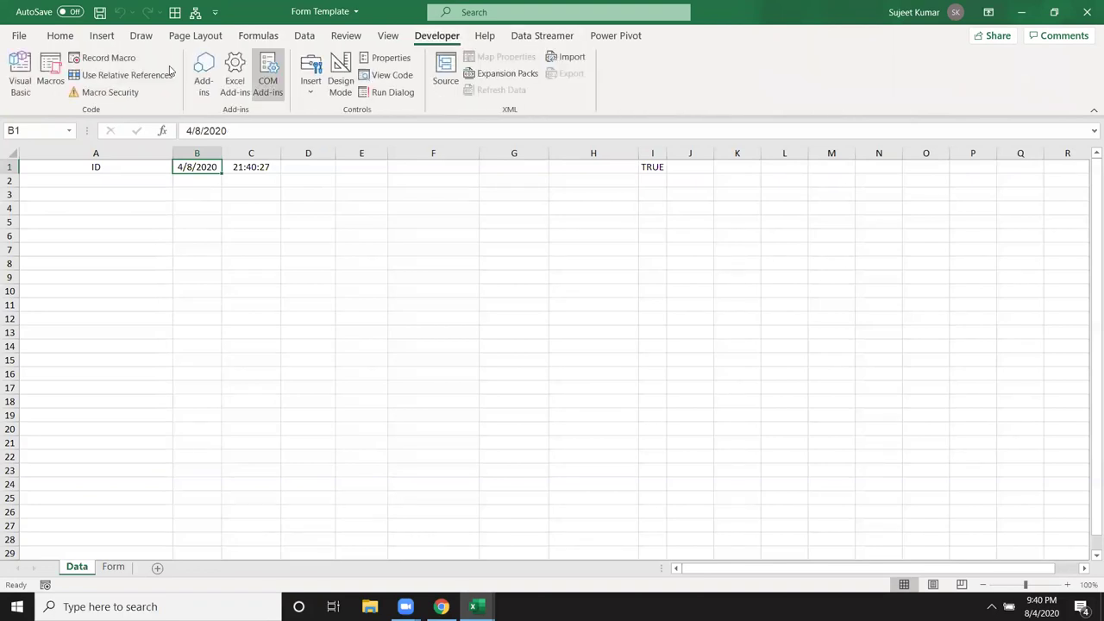
pyautogui.click(20, 75)
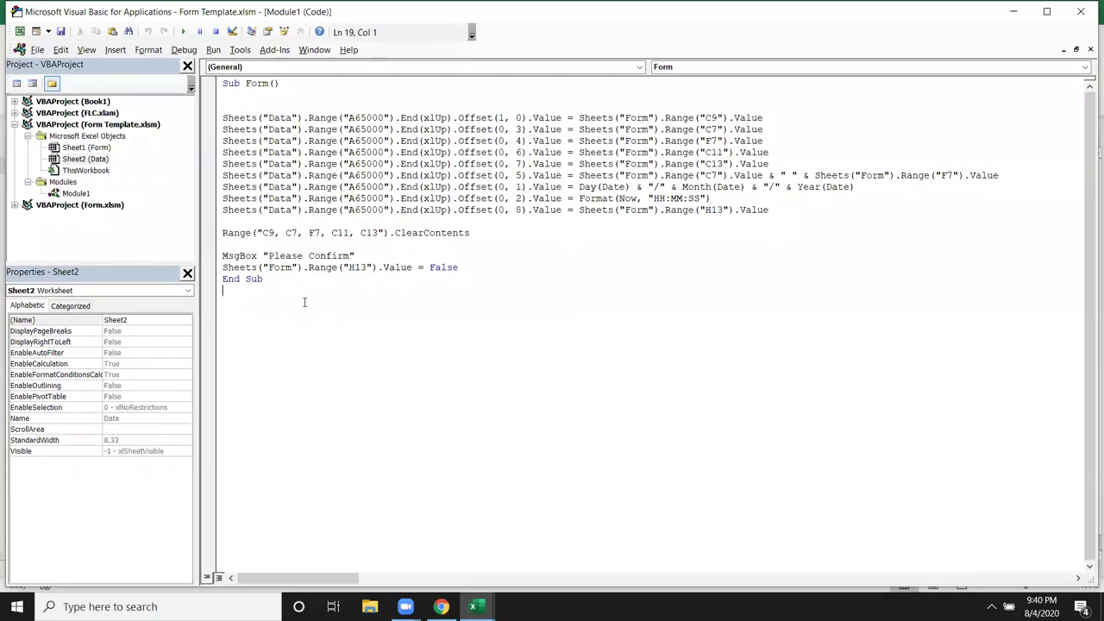
pyautogui.click(249, 153)
pyautogui.click(366, 267)
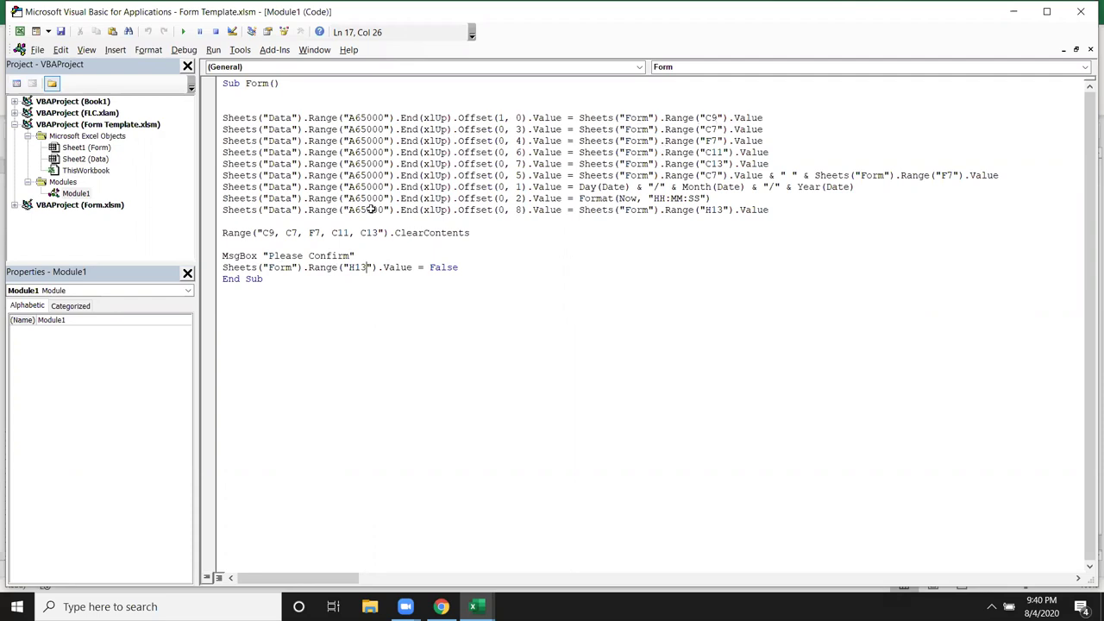
pyautogui.hotkey('alt', 'F11')
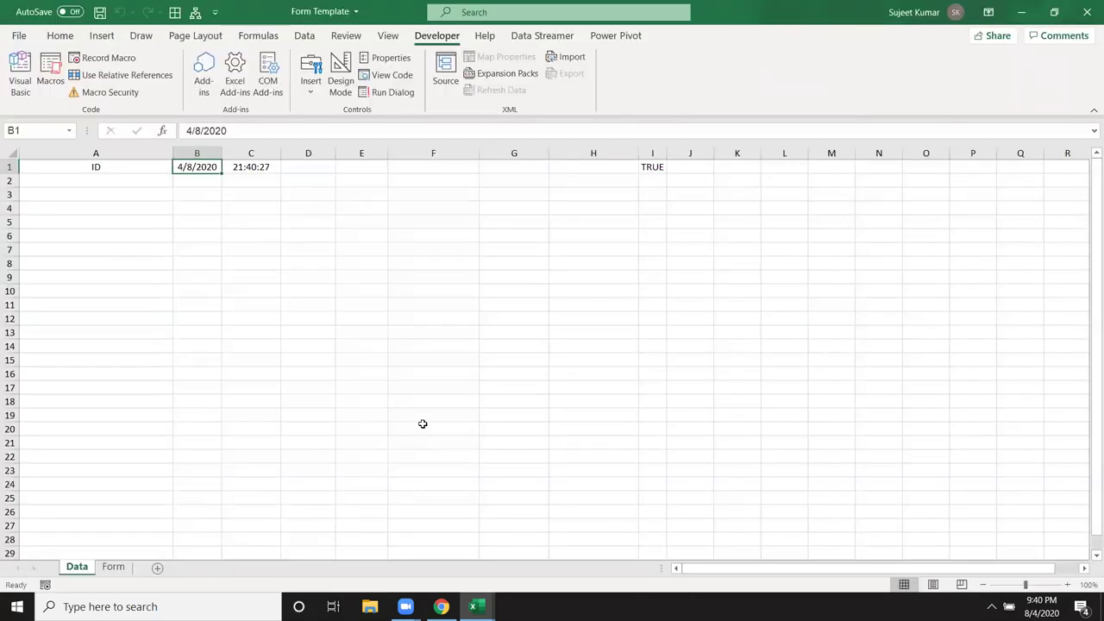
pyautogui.hotkey('alt', 'F11')
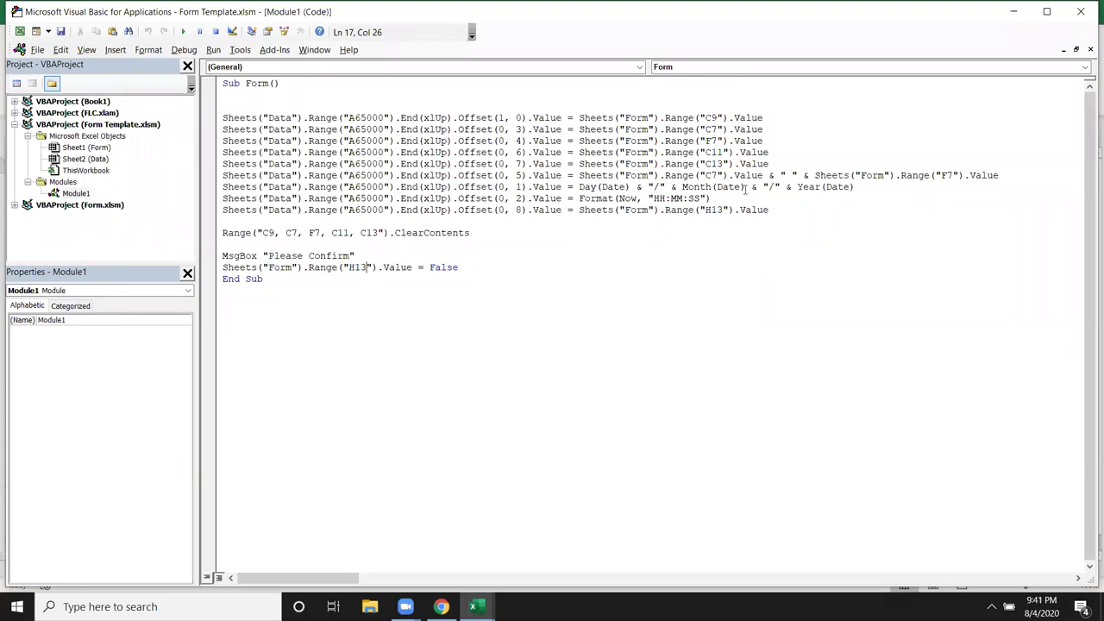
pyautogui.moveTo(984, 176)
pyautogui.mouseDown()
pyautogui.moveTo(717, 187)
pyautogui.moveTo(703, 200)
pyautogui.mouseUp()
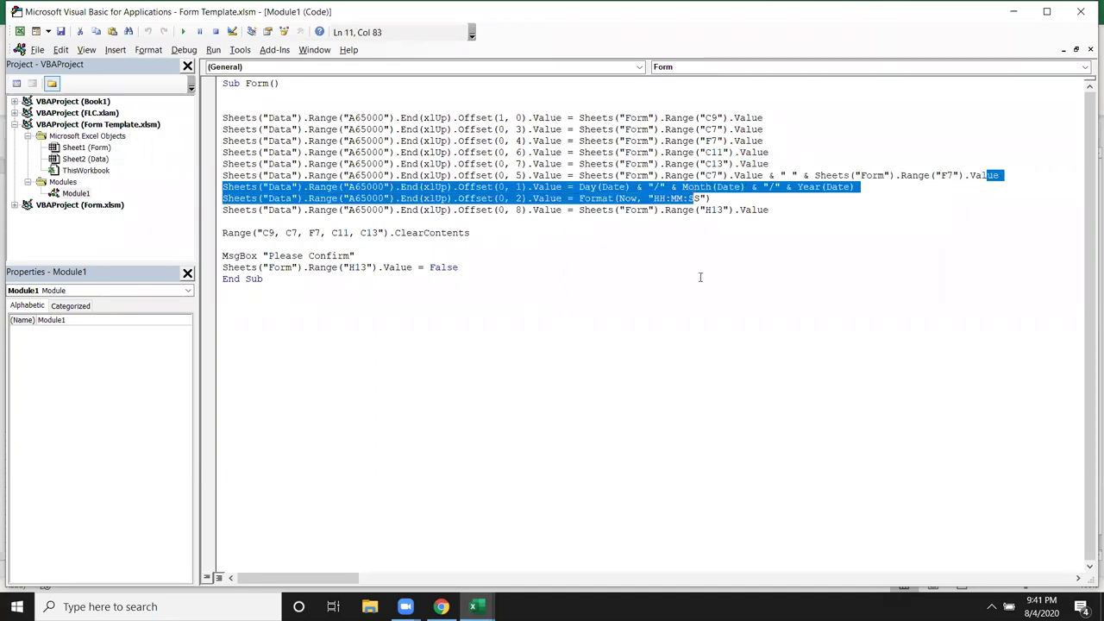
pyautogui.click(699, 276)
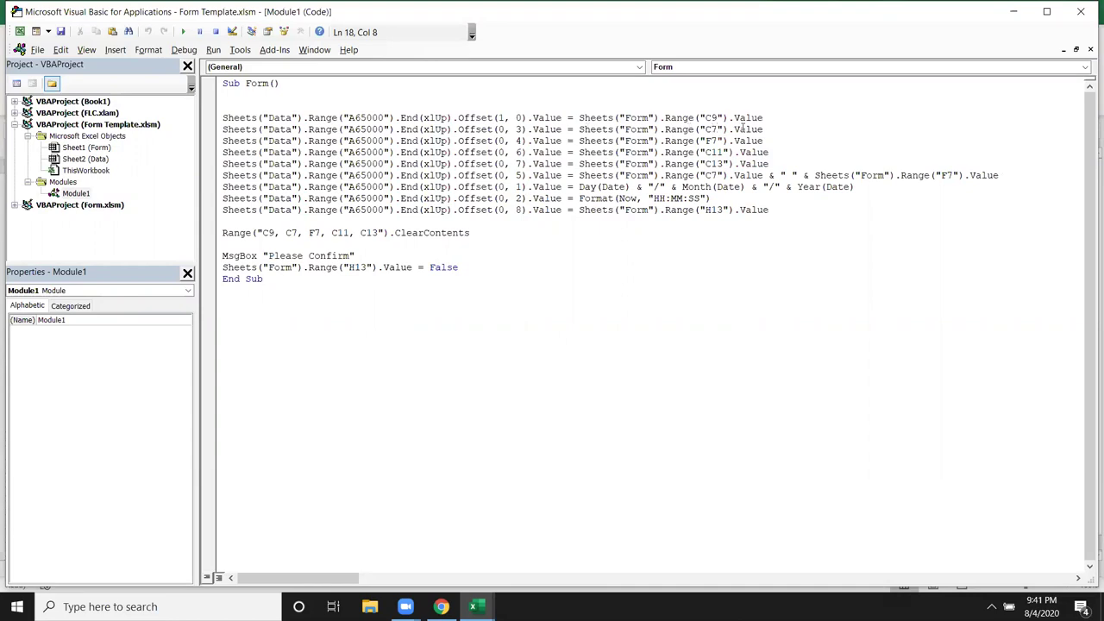
pyautogui.moveTo(766, 119)
pyautogui.mouseDown()
pyautogui.moveTo(222, 119)
pyautogui.moveTo(653, 119)
pyautogui.mouseUp()
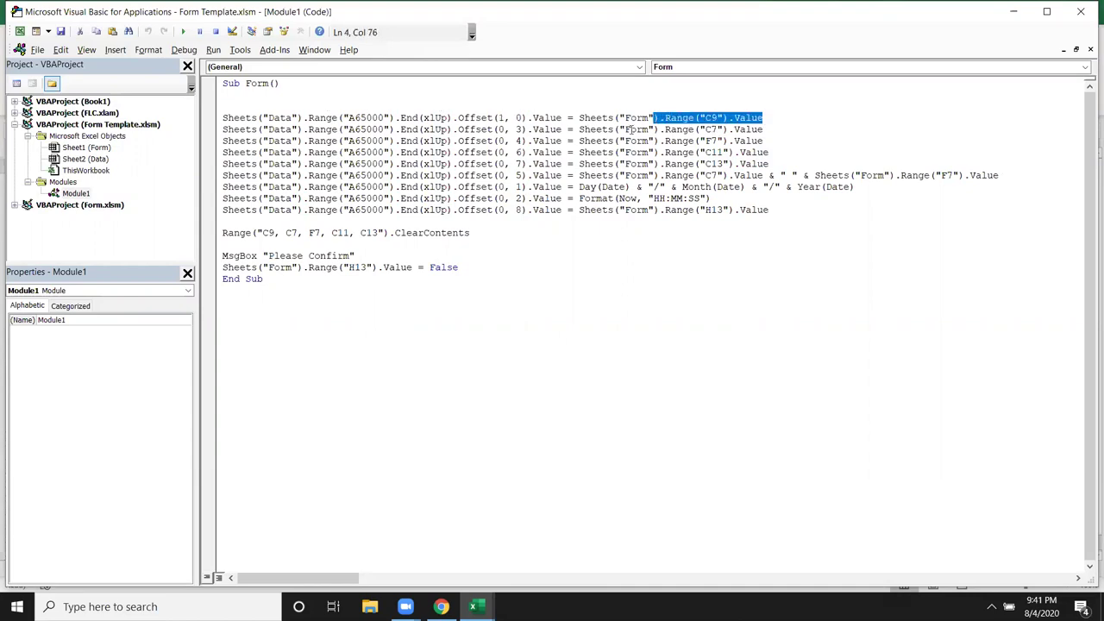
# - Compare the macro with the Register form cells C6 and C9, then close the VBA editor
pyautogui.hotkey('alt', 'F11')
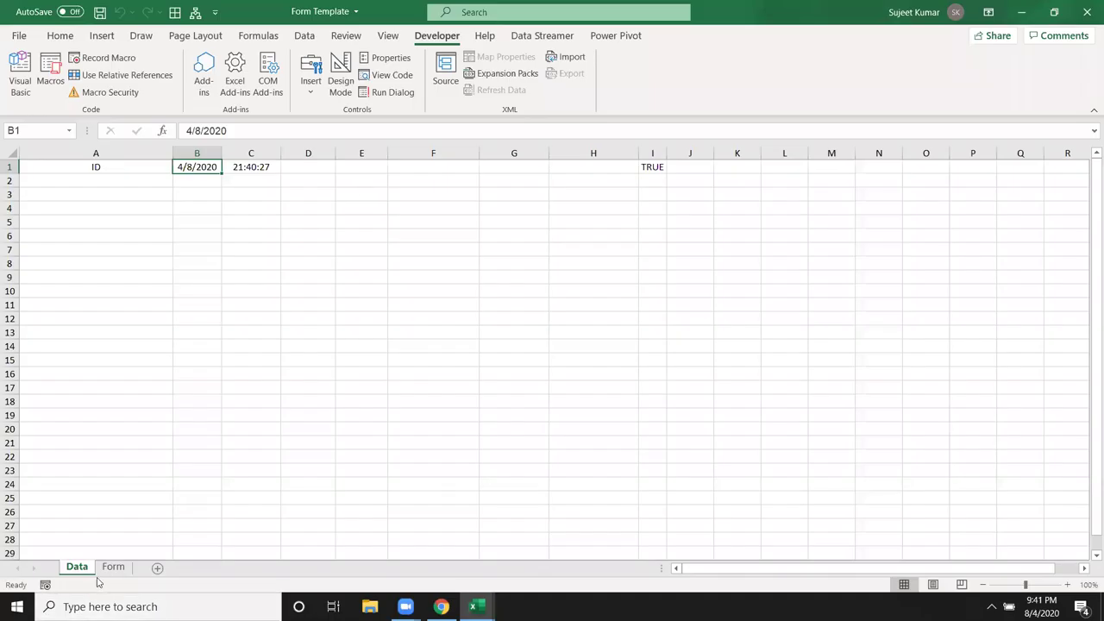
pyautogui.click(113, 568)
pyautogui.click(98, 265)
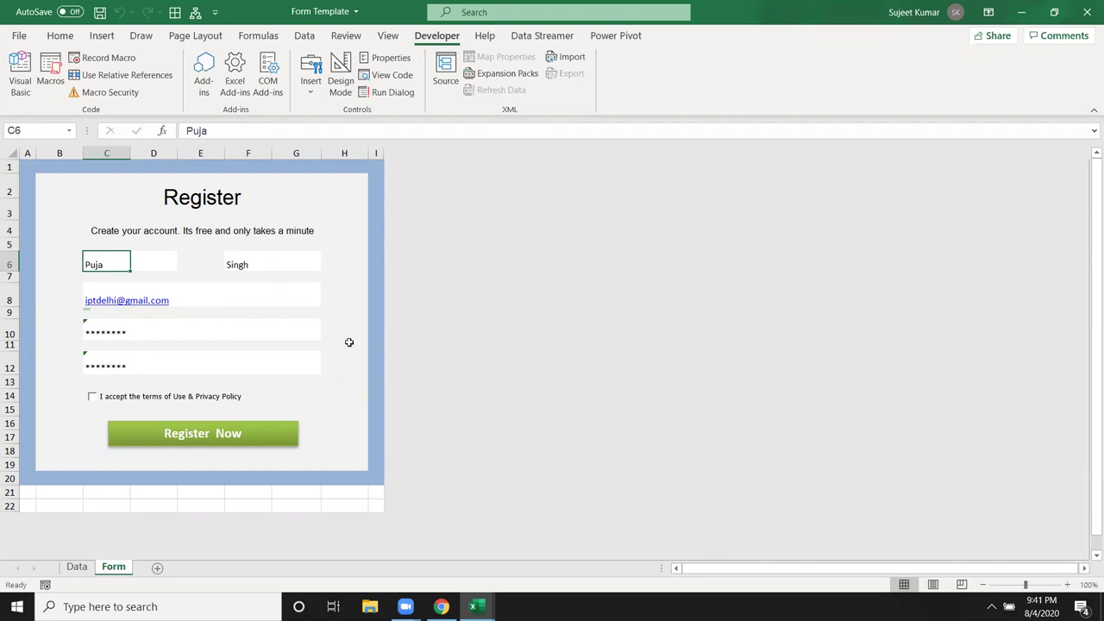
pyautogui.press('Down')
pyautogui.press('Down')
pyautogui.press('Down')
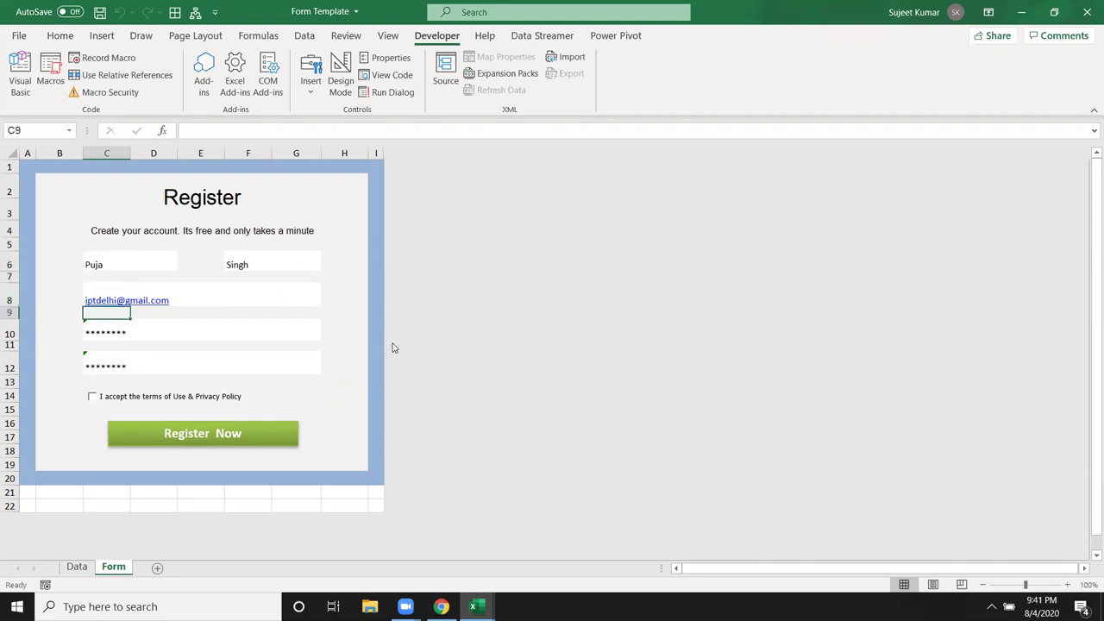
pyautogui.hotkey('alt', 'F11')
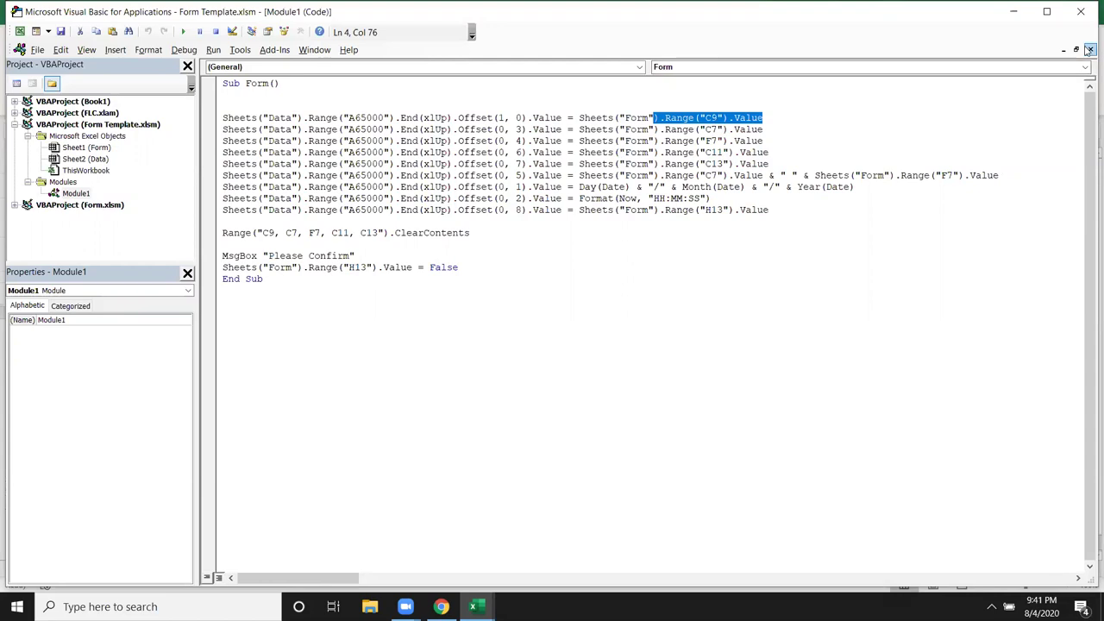
pyautogui.click(1084, 15)
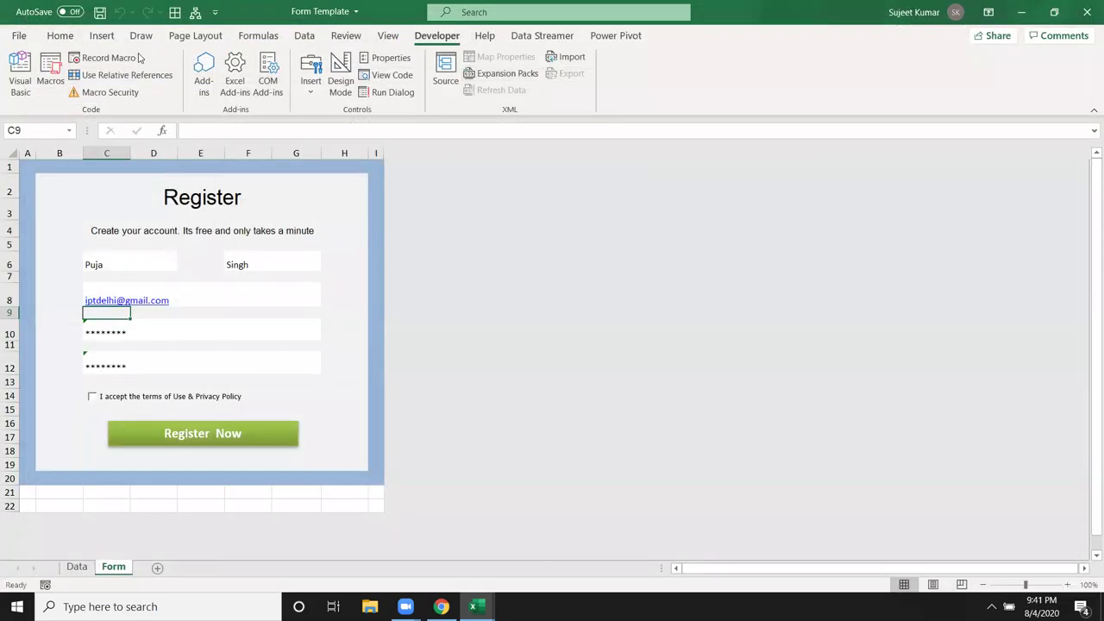
# - Open the recent 'Form' workbook and its sheet with Name, City and Amt fields
pyautogui.click(35, 36)
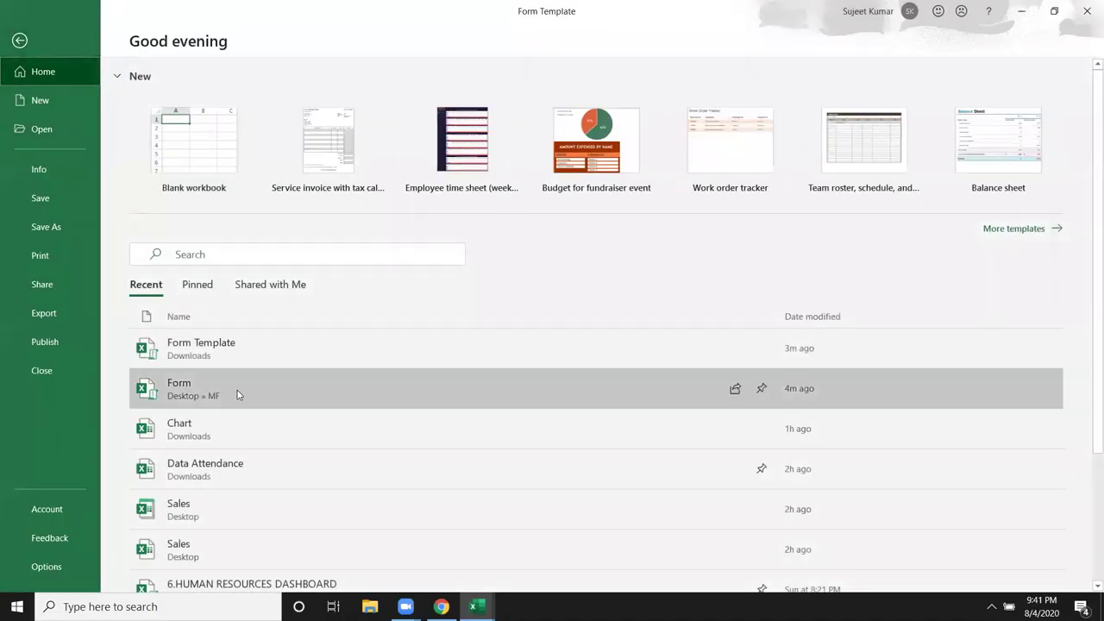
pyautogui.click(237, 389)
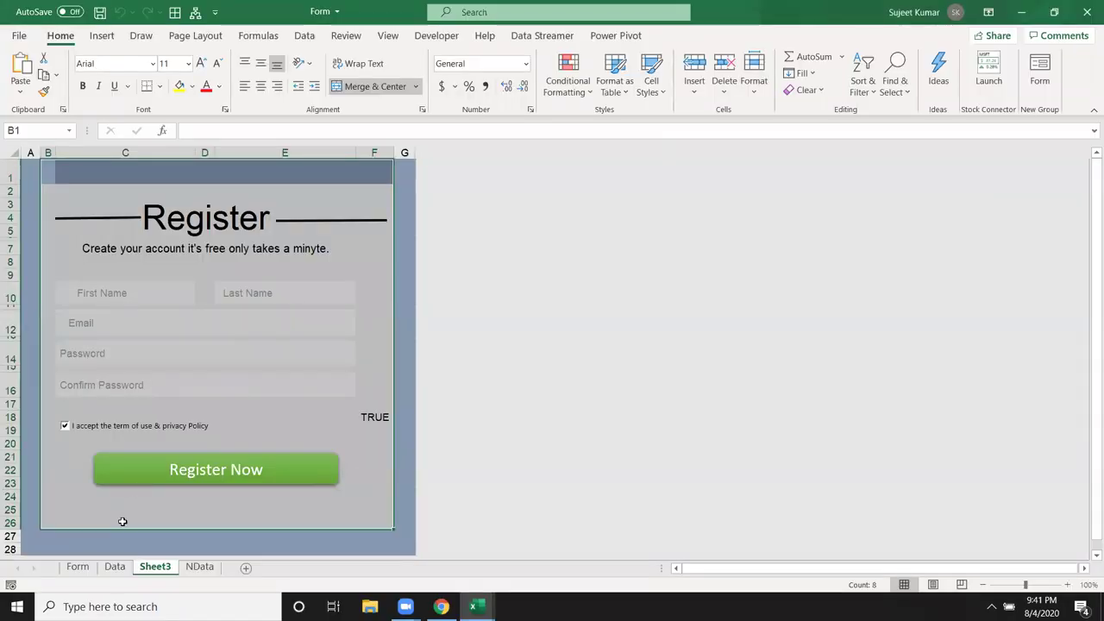
pyautogui.click(77, 566)
# - Fill in a name, City Delhi and Amt 8569 on the form and Send it
pyautogui.click(127, 190)
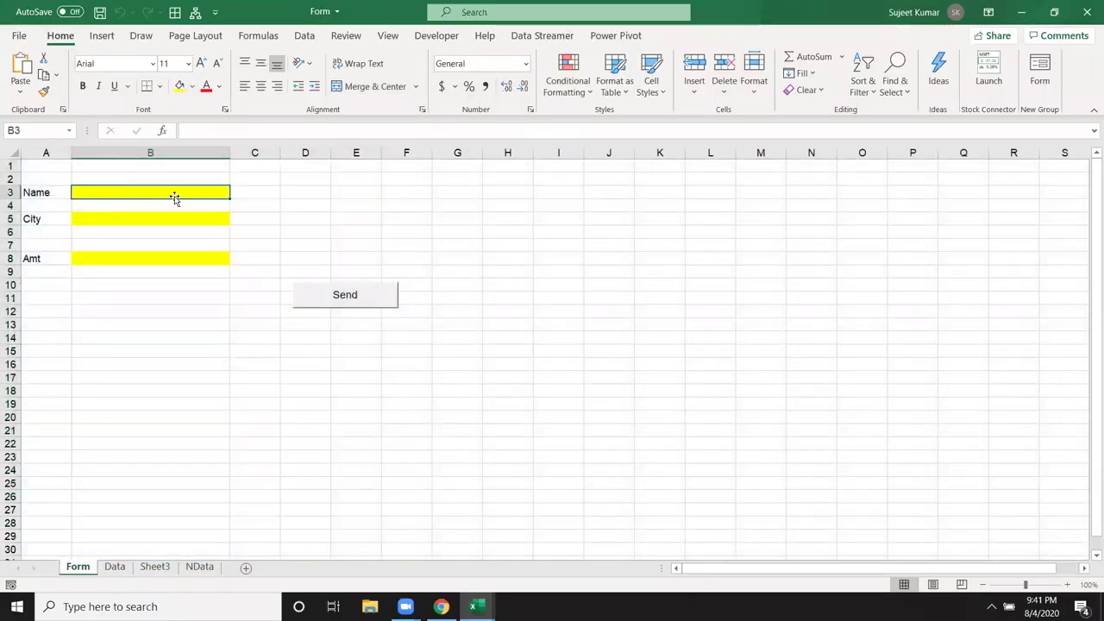
pyautogui.write('Puja')
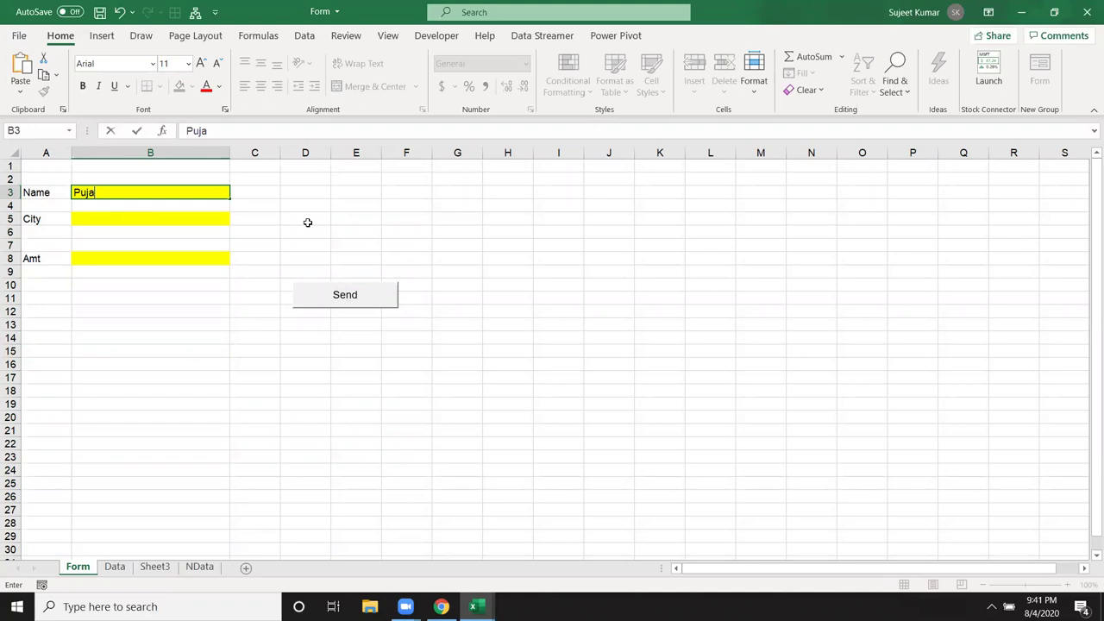
pyautogui.press('Return')
pyautogui.write('Delh')
pyautogui.press('Return')
pyautogui.press('Return')
pyautogui.press('Return')
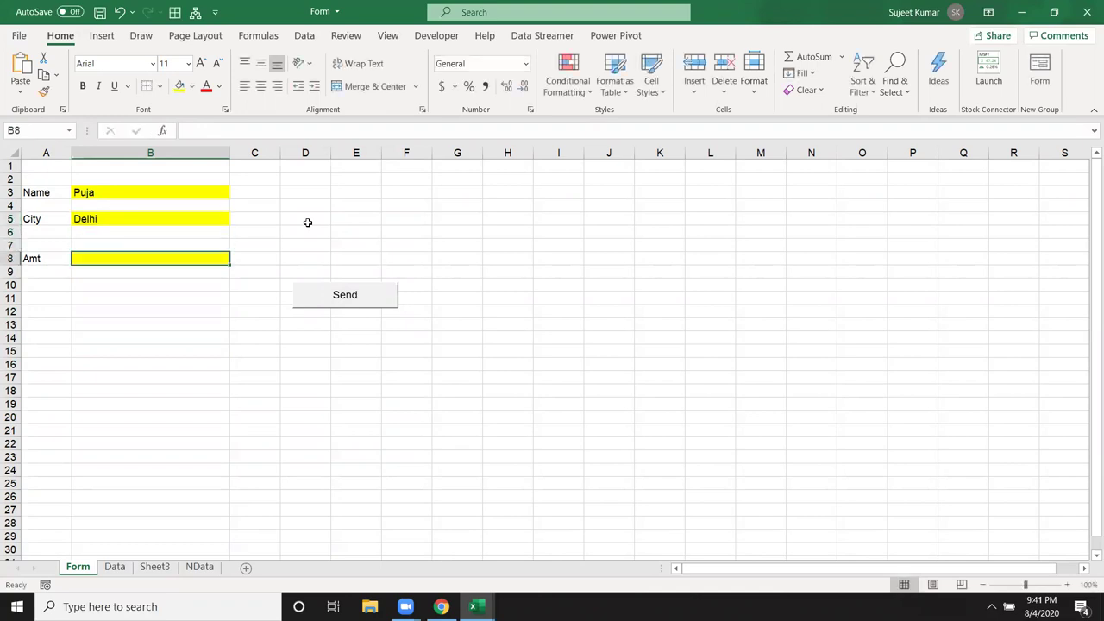
pyautogui.write('8569')
pyautogui.click(210, 365)
pyautogui.click(332, 303)
pyautogui.click(565, 352)
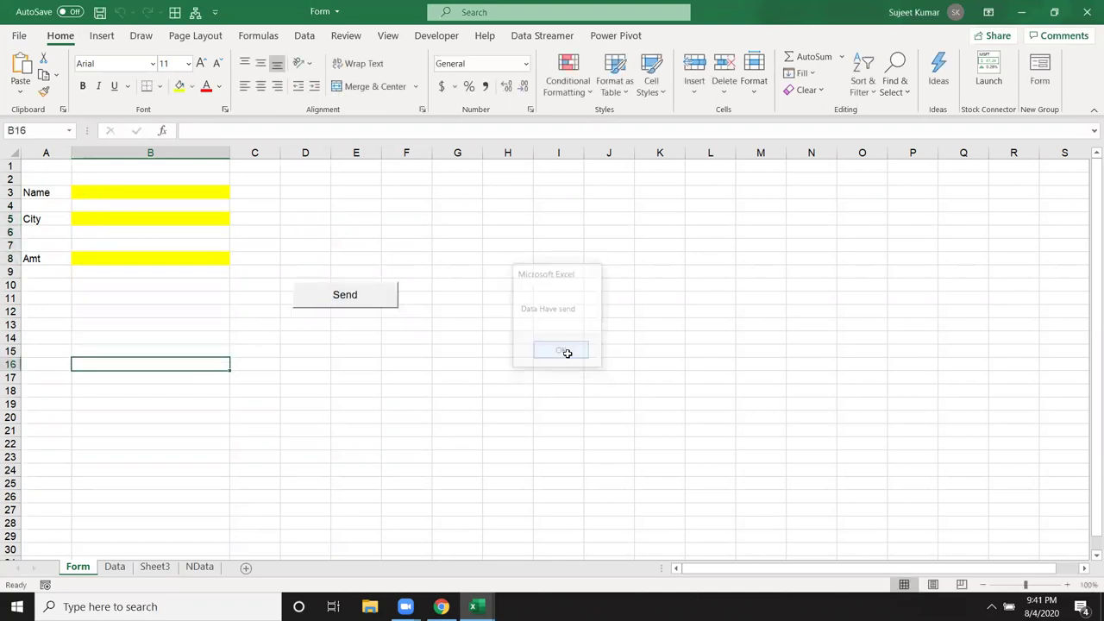
# - Check the new row 5 on the Data sheet, then go back to the Form sheet
pyautogui.click(113, 567)
pyautogui.moveTo(40, 232)
pyautogui.mouseDown()
pyautogui.moveTo(178, 229)
pyautogui.moveTo(165, 229)
pyautogui.mouseUp()
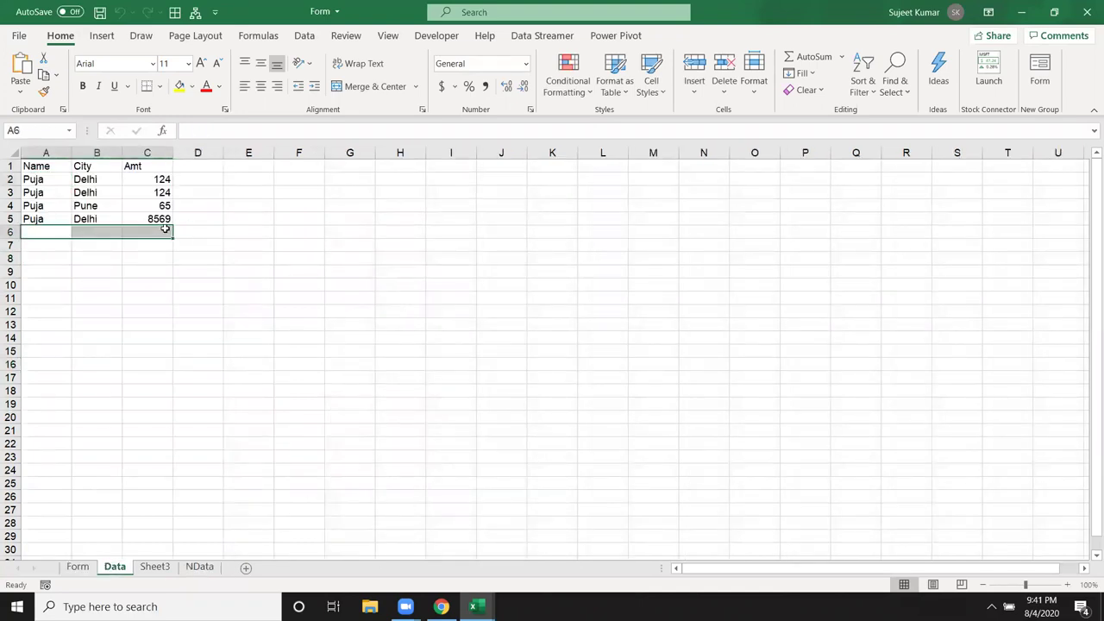
pyautogui.click(80, 570)
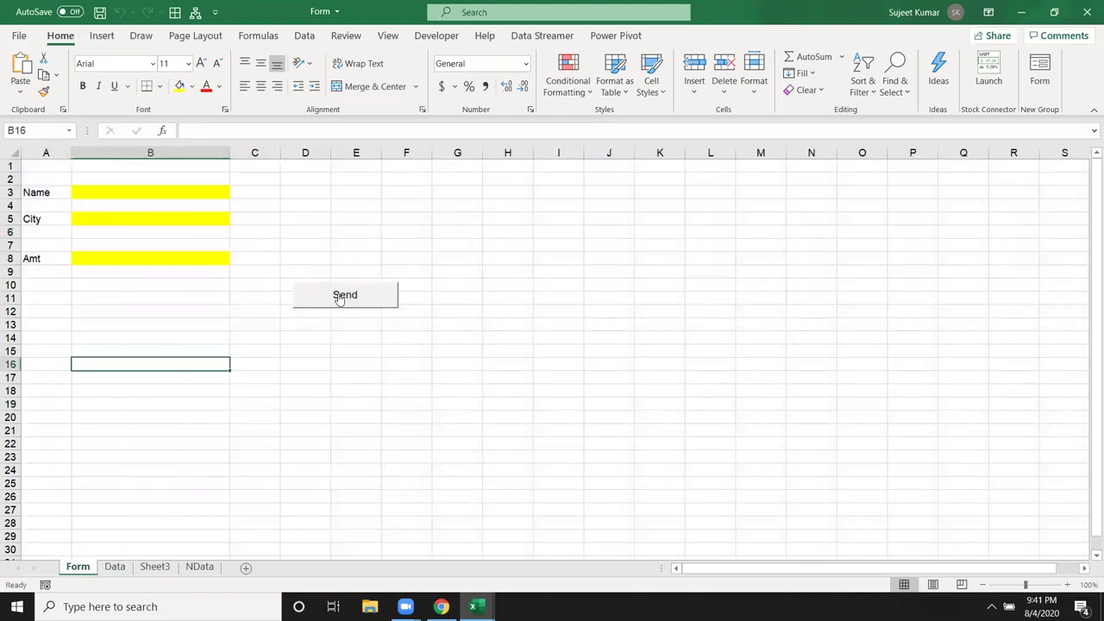
# - Submit the form with only a name filled in and check the Data log
pyautogui.click(136, 197)
pyautogui.write('P')
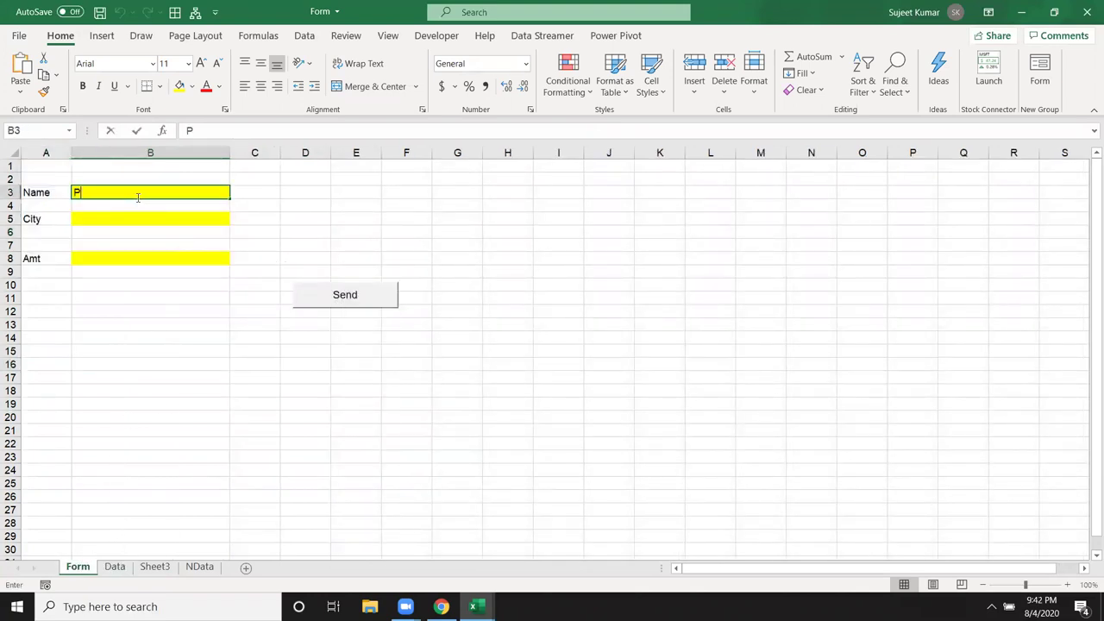
pyautogui.write('uja')
pyautogui.click(119, 457)
pyautogui.click(353, 309)
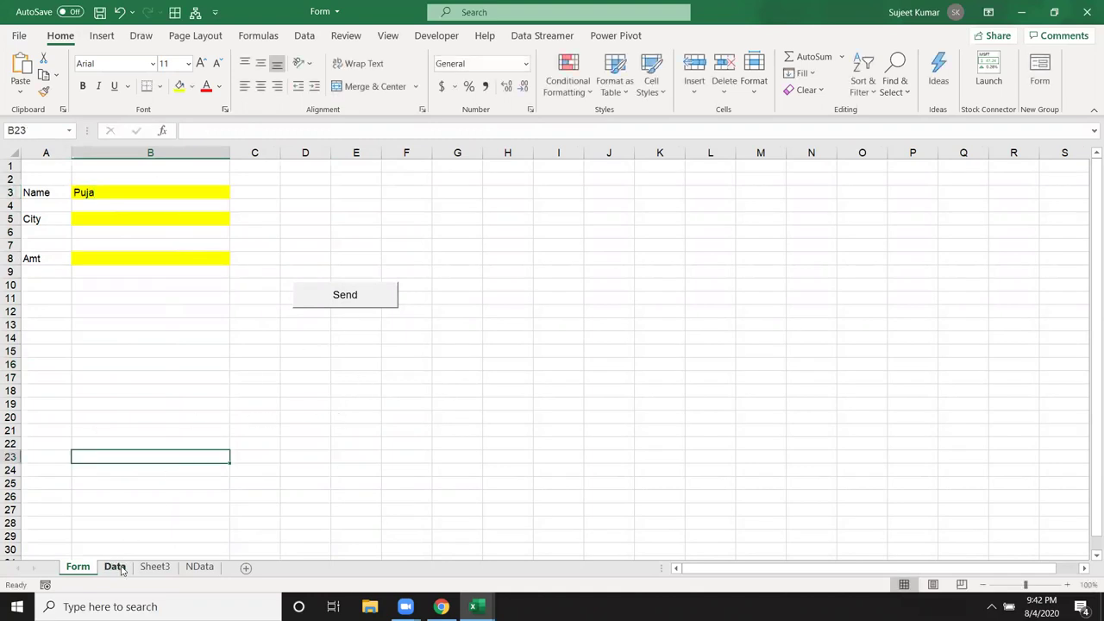
pyautogui.click(293, 336)
pyautogui.click(114, 566)
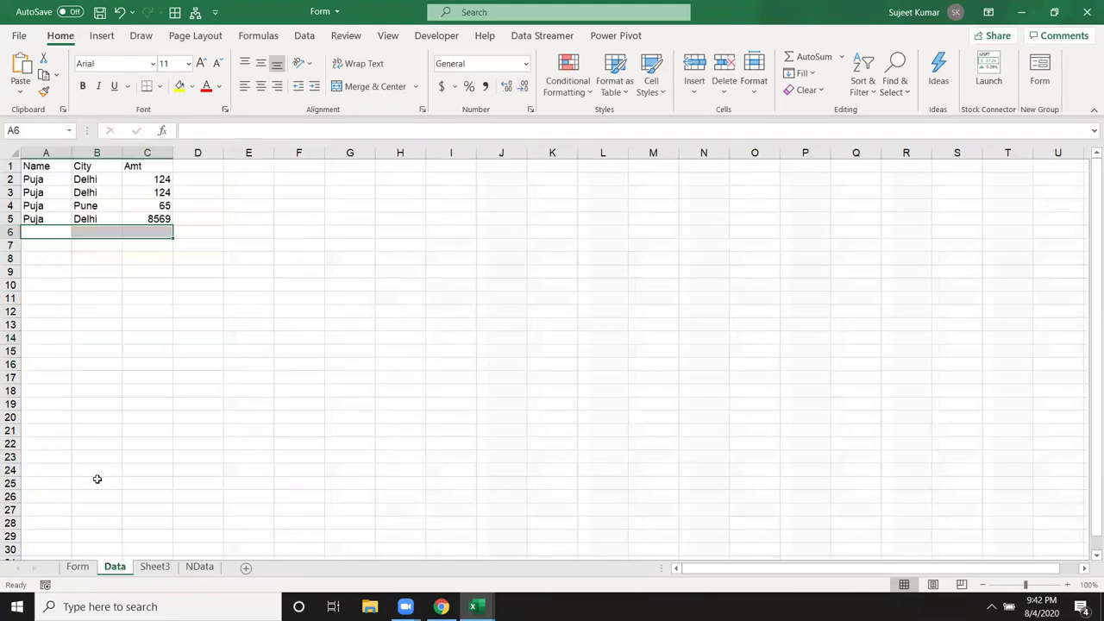
pyautogui.click(80, 567)
# - Send the form again, delete the incomplete entry in Data cell A6, and return to Form
pyautogui.click(192, 388)
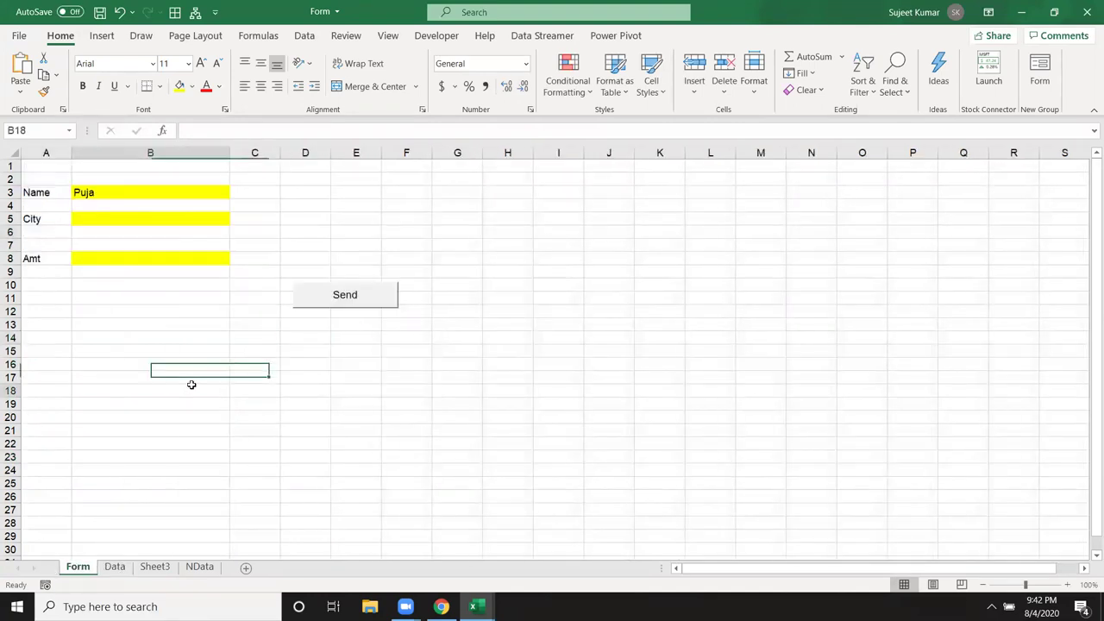
pyautogui.click(358, 300)
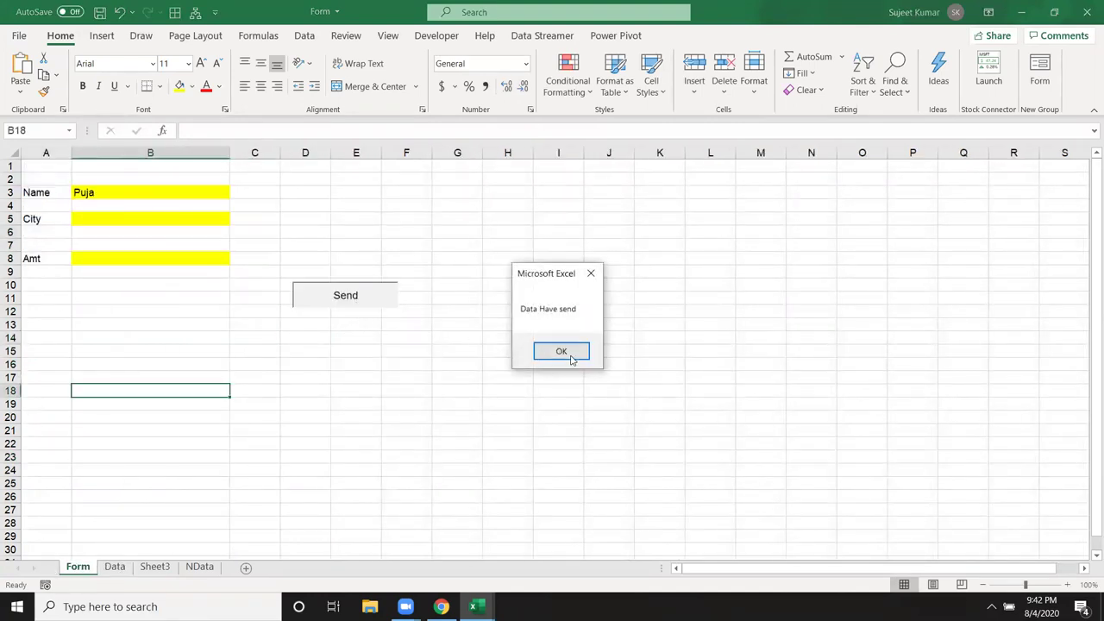
pyautogui.click(569, 356)
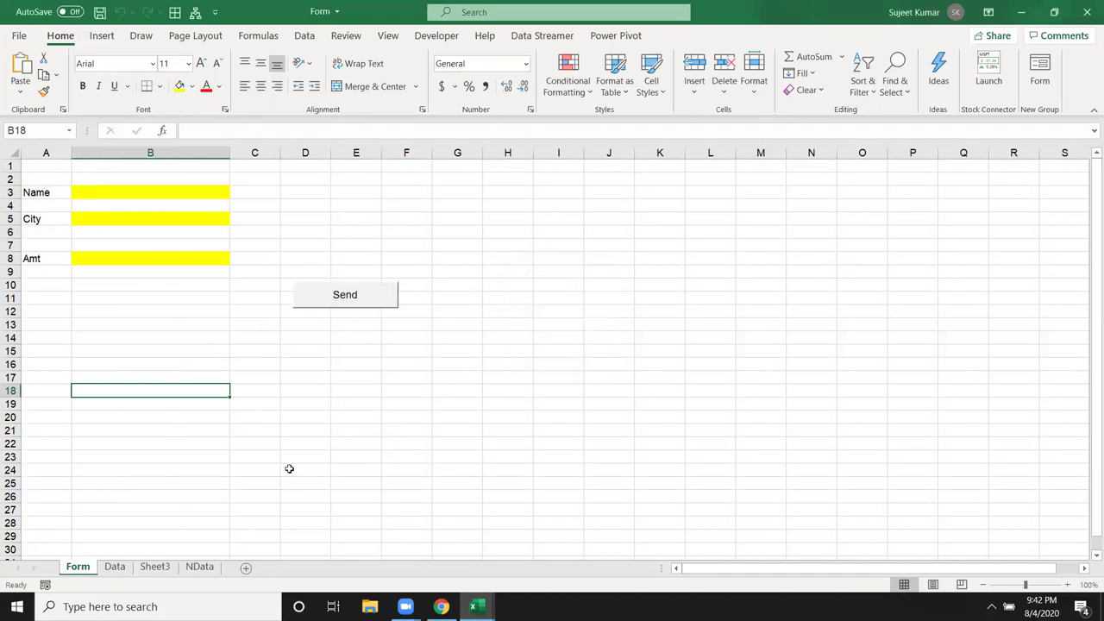
pyautogui.click(115, 566)
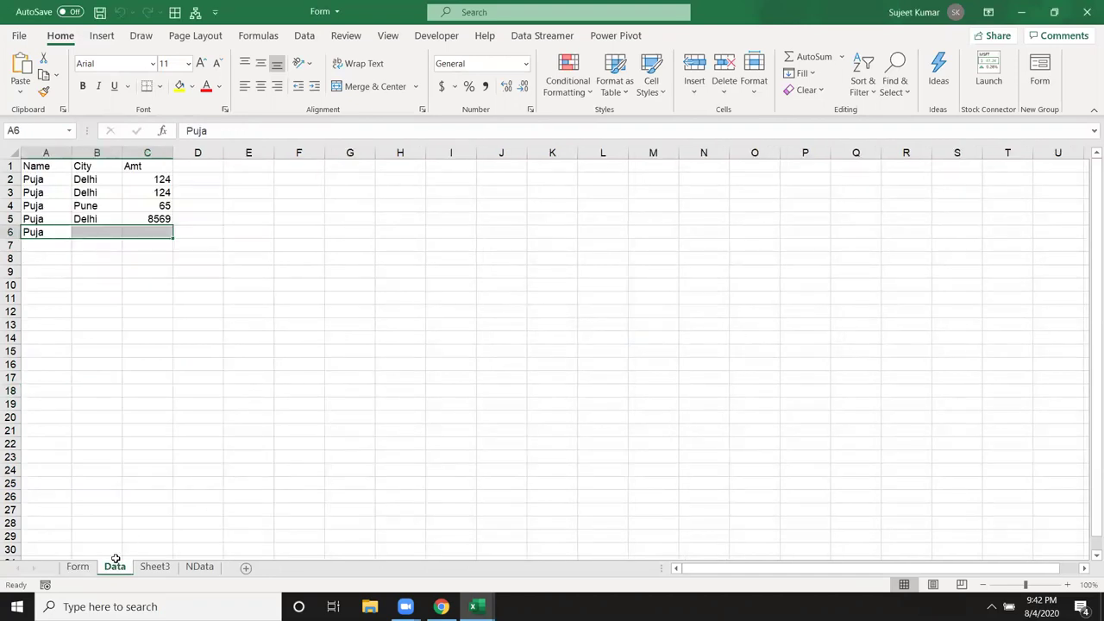
pyautogui.press('Delete')
pyautogui.click(76, 566)
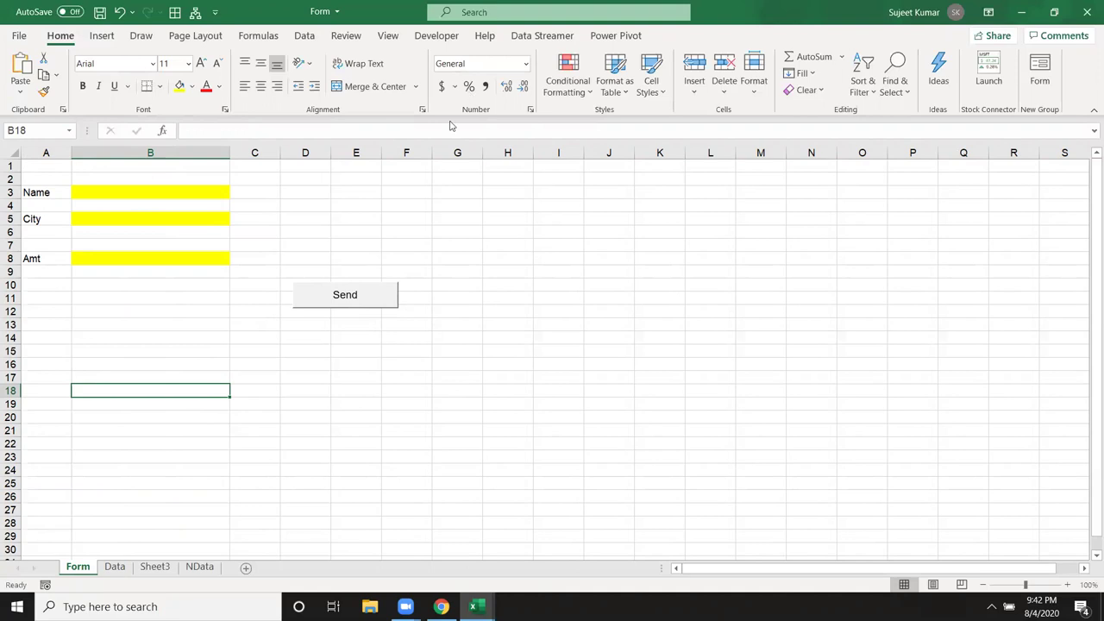
# - Open the send macro in the VBA editor and declare Dim a As Variant at its start
pyautogui.click(438, 35)
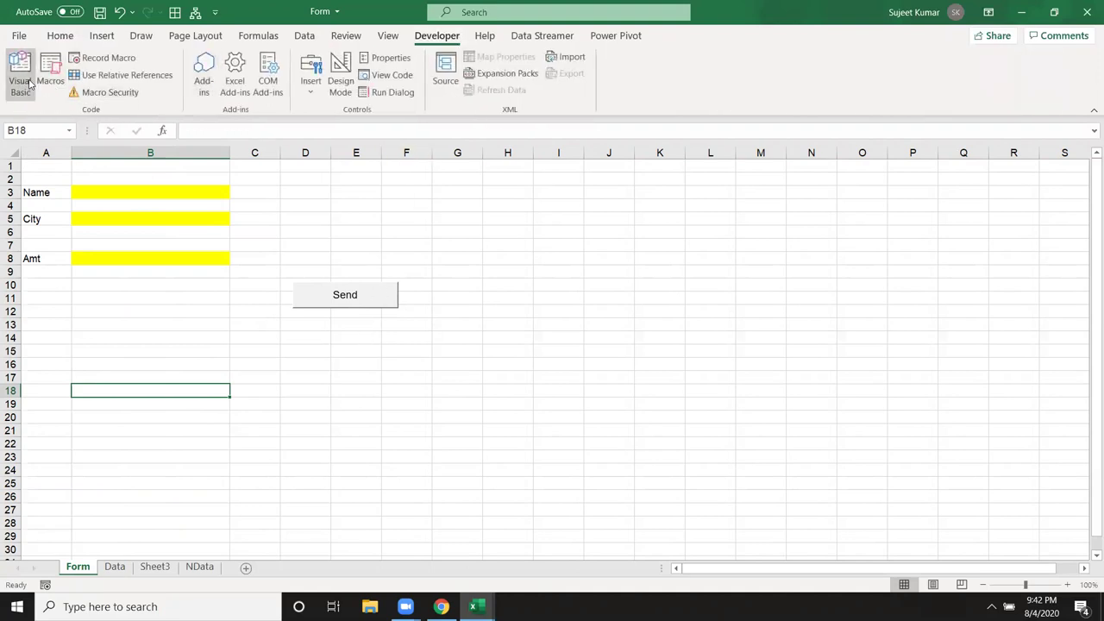
pyautogui.click(19, 69)
pyautogui.click(230, 97)
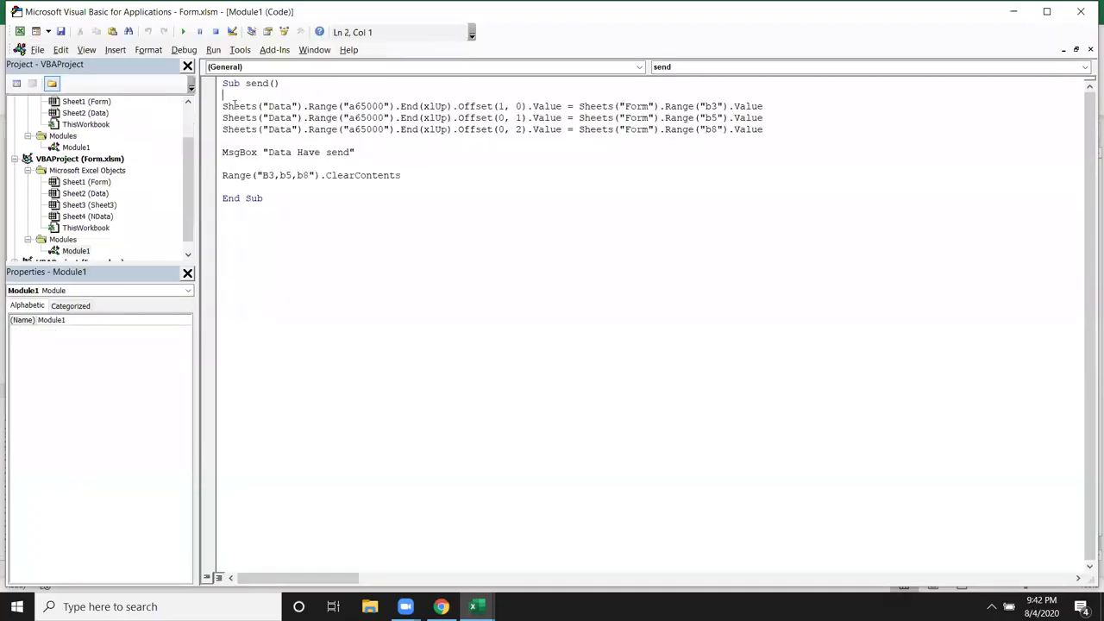
pyautogui.press('Return')
pyautogui.press('Return')
pyautogui.press('Return')
pyautogui.press('Return')
pyautogui.press('Return')
pyautogui.press('Up')
pyautogui.press('Up')
pyautogui.press('Up')
pyautogui.press('Up')
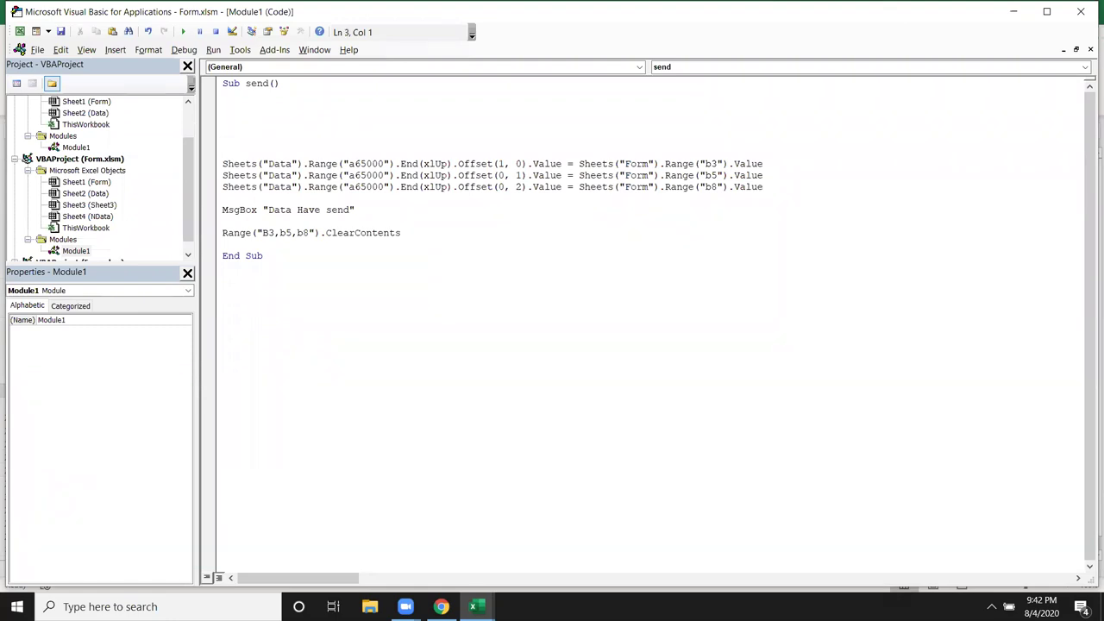
pyautogui.write('dim a as ver')
pyautogui.press('Tab')
pyautogui.press('Return')
# - Add a = MsgBox("Do you want to Saved ?", vbYesNo, "Please Confirm") followed by End
pyautogui.write('=')
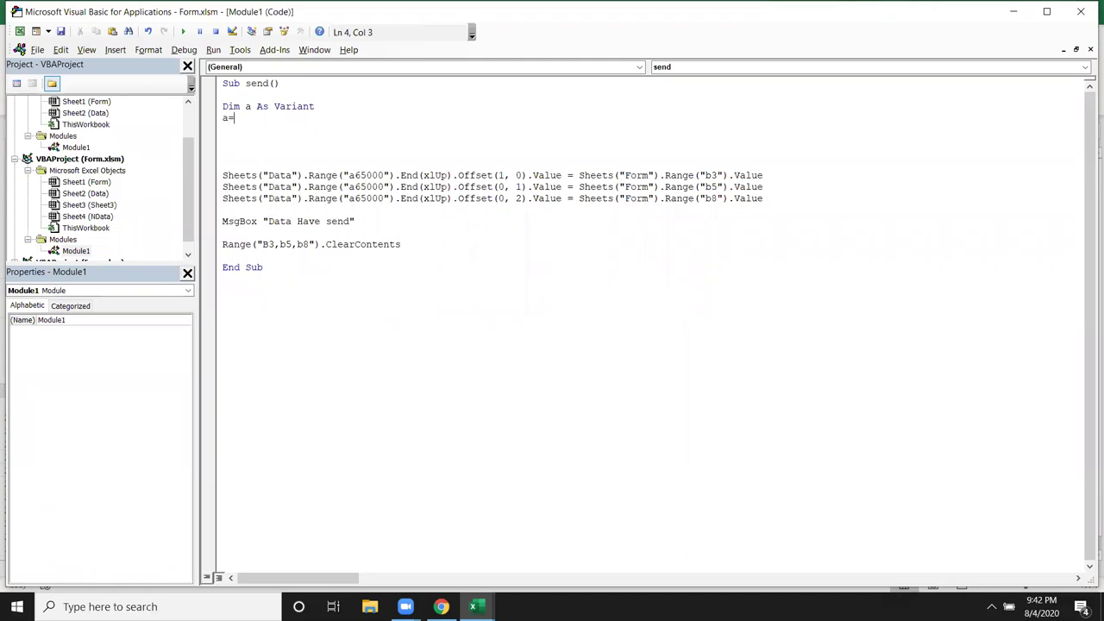
pyautogui.write('msgbox')
pyautogui.press('BackSpace')
pyautogui.write('("Do you want to Saved ?')
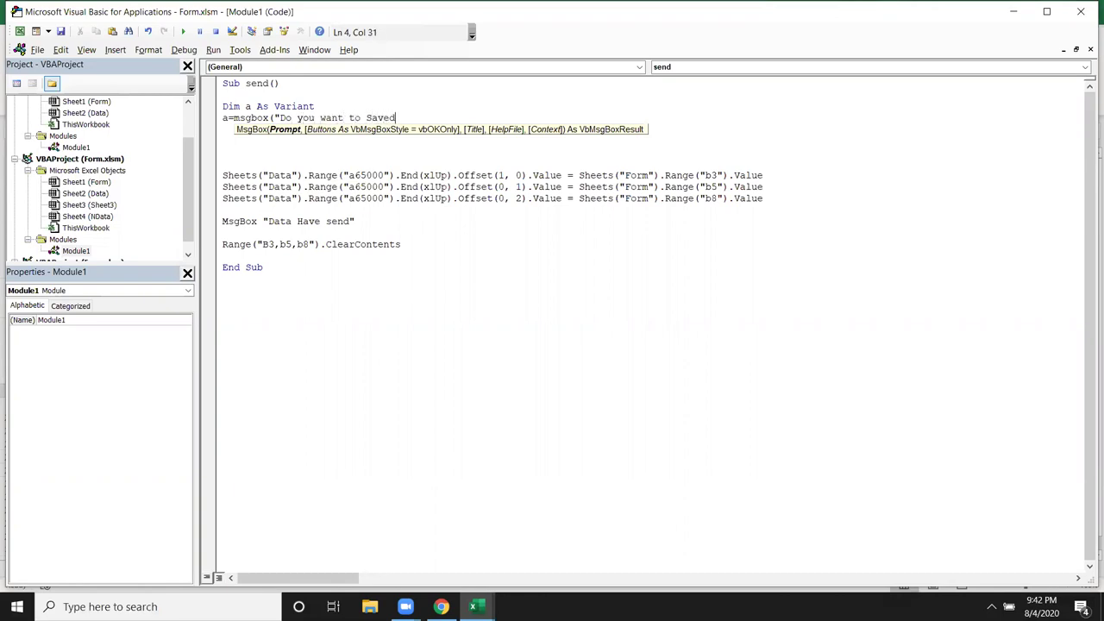
pyautogui.write('"')
pyautogui.write(',')
pyautogui.press('Down')
pyautogui.press('Down')
pyautogui.press('Down')
pyautogui.press('Down')
pyautogui.press('Down')
pyautogui.press('Down')
pyautogui.press('Down')
pyautogui.press('Down')
pyautogui.press('Down')
pyautogui.press('Down')
pyautogui.press('Down')
pyautogui.press('Down')
pyautogui.press('Down')
pyautogui.press('Down')
pyautogui.press('Down')
pyautogui.press('Down')
pyautogui.press('Down')
pyautogui.press('Down')
pyautogui.press('Down')
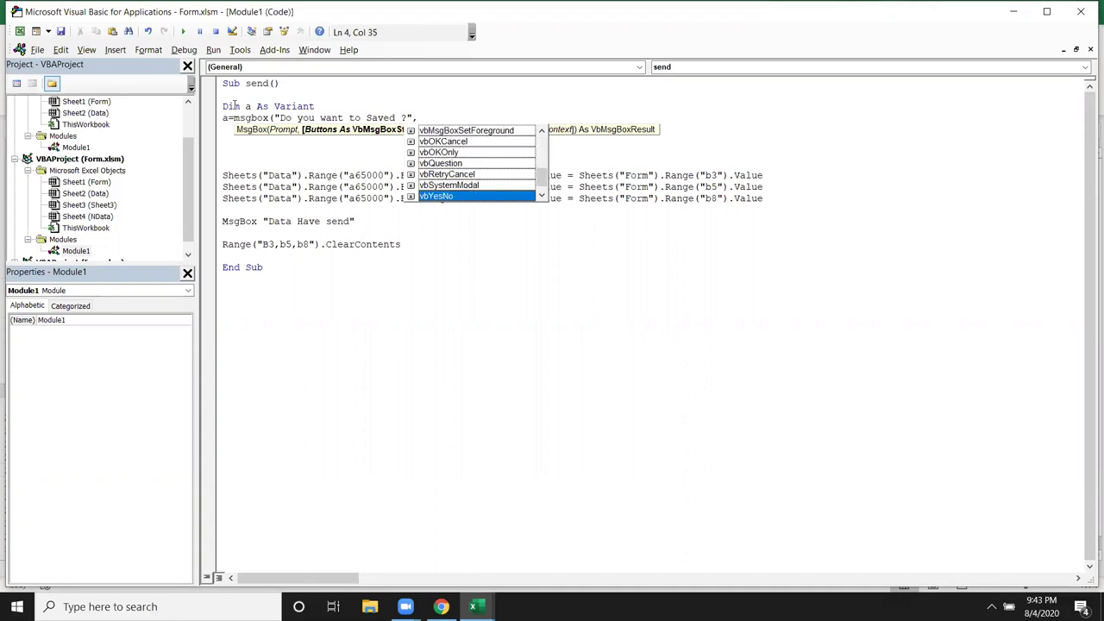
pyautogui.press('Down')
pyautogui.press('Up')
pyautogui.press('Tab')
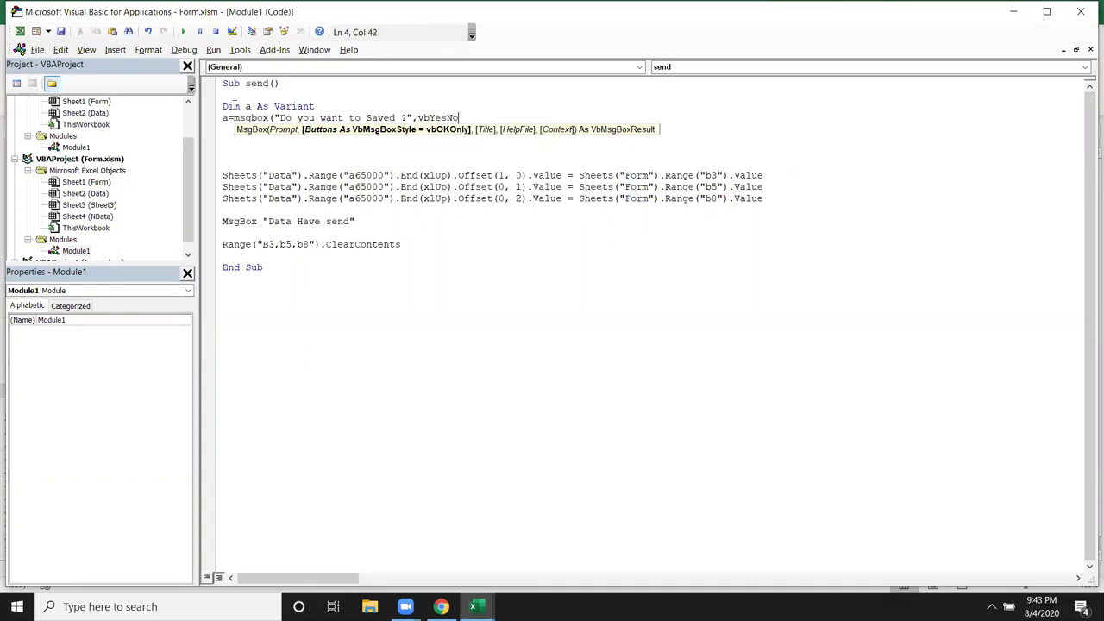
pyautogui.write(',')
pyautogui.write('"Please Confirm")')
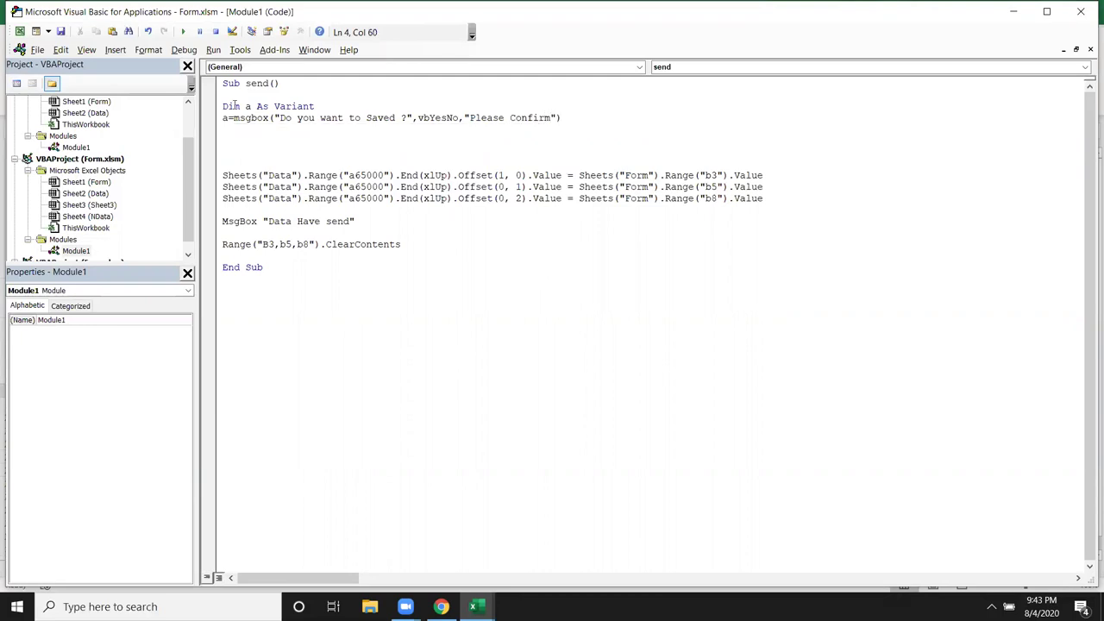
pyautogui.press('Return')
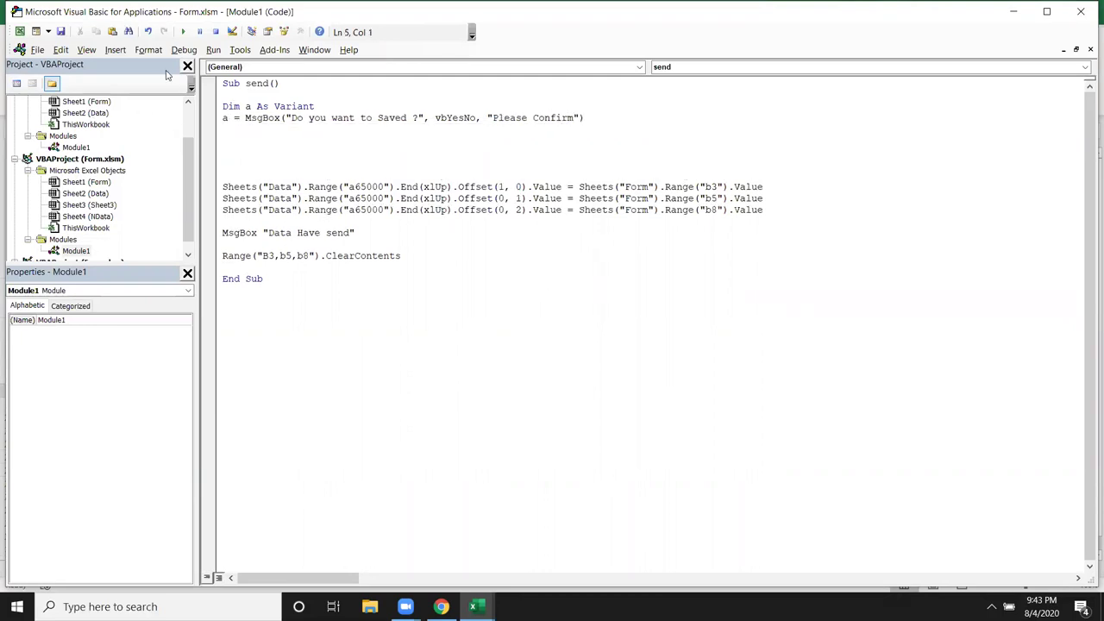
pyautogui.press('Return')
pyautogui.write('end')
pyautogui.press('Up')
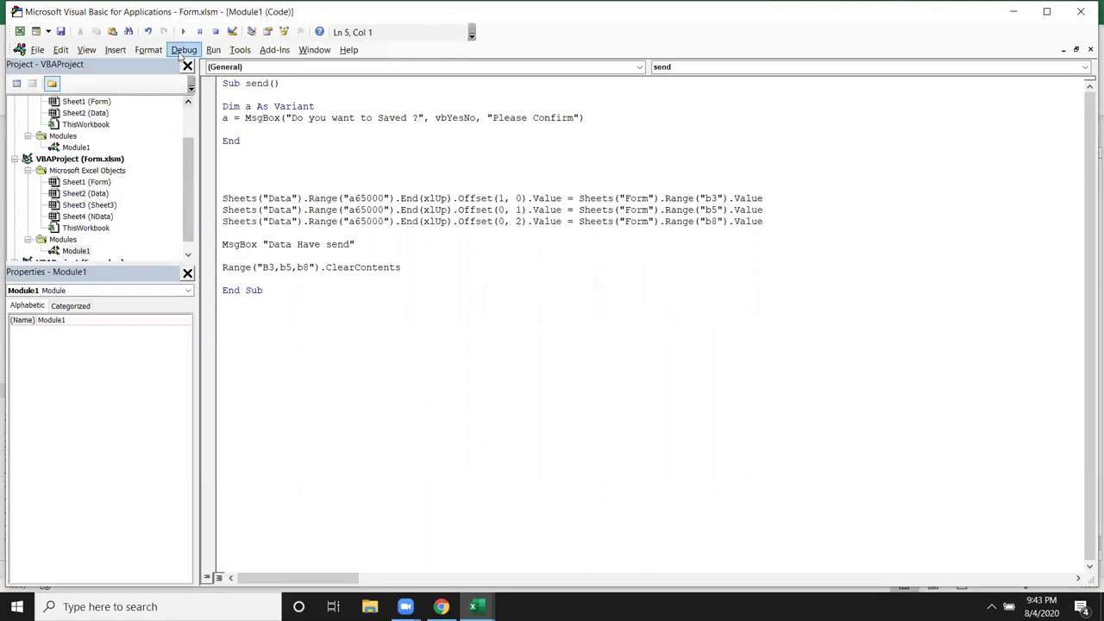
# - Run the send macro to test the Please Confirm prompt and answer Yes
pyautogui.click(182, 31)
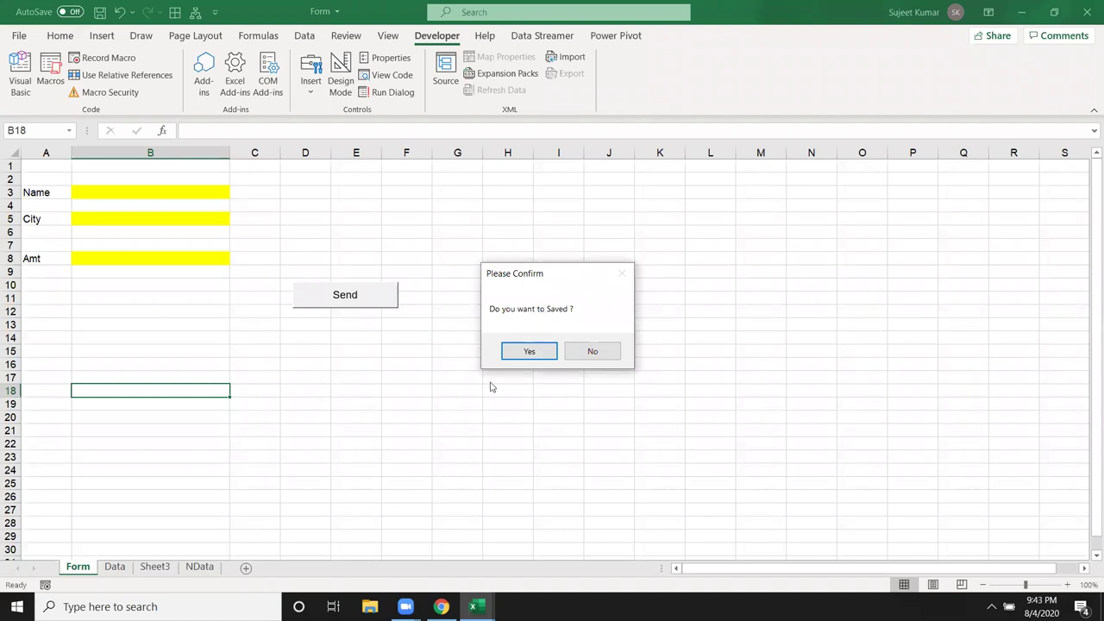
pyautogui.click(538, 358)
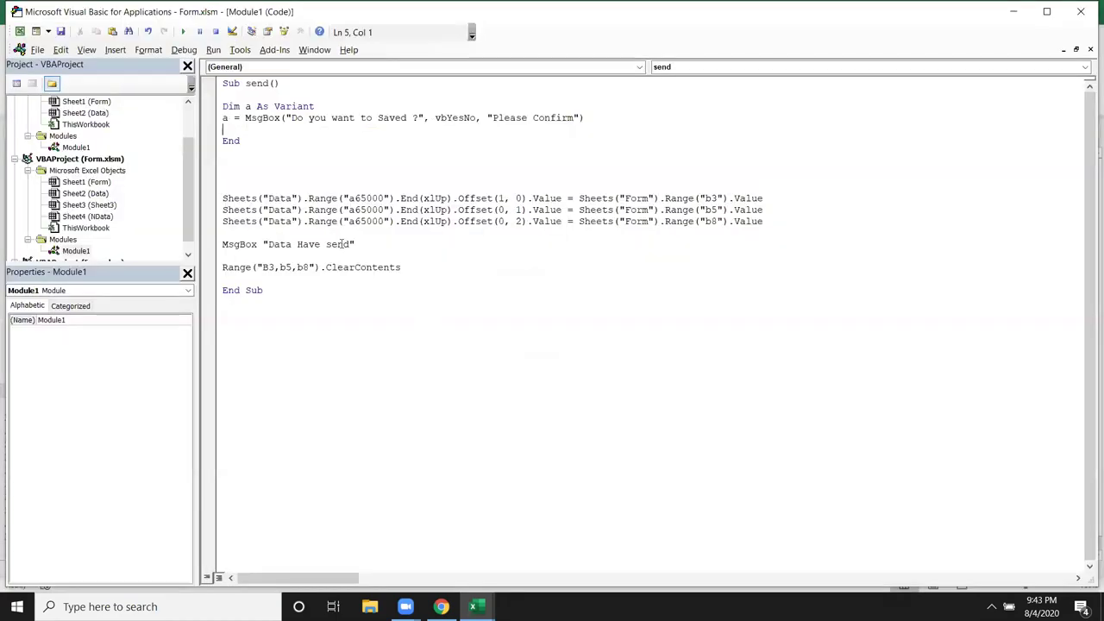
pyautogui.moveTo(223, 128); pyautogui.dragTo(223, 119)
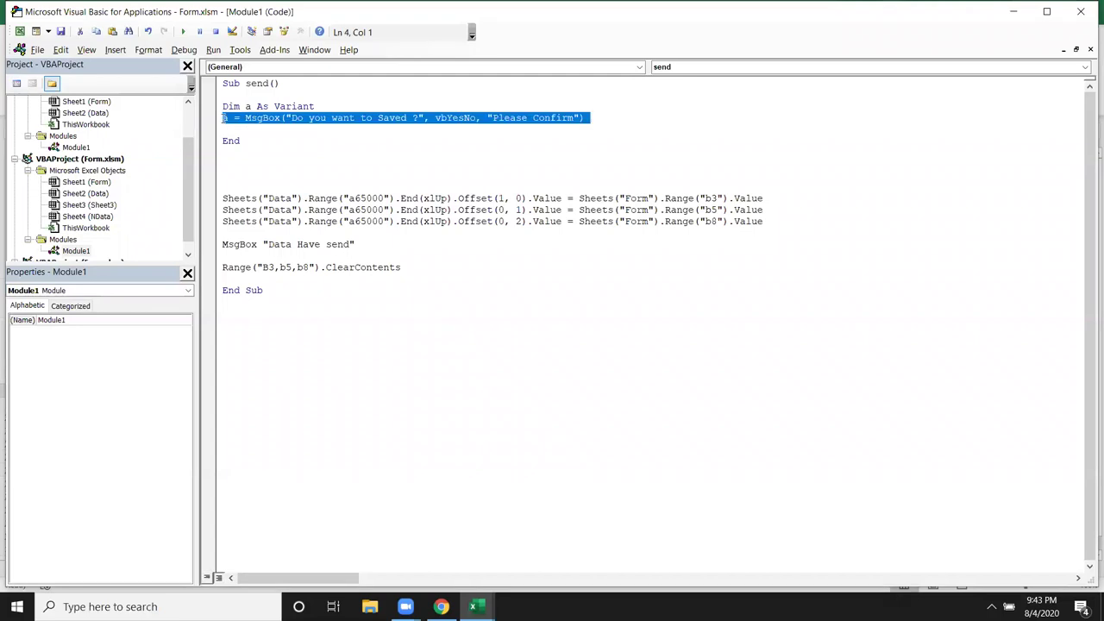
pyautogui.click(227, 118)
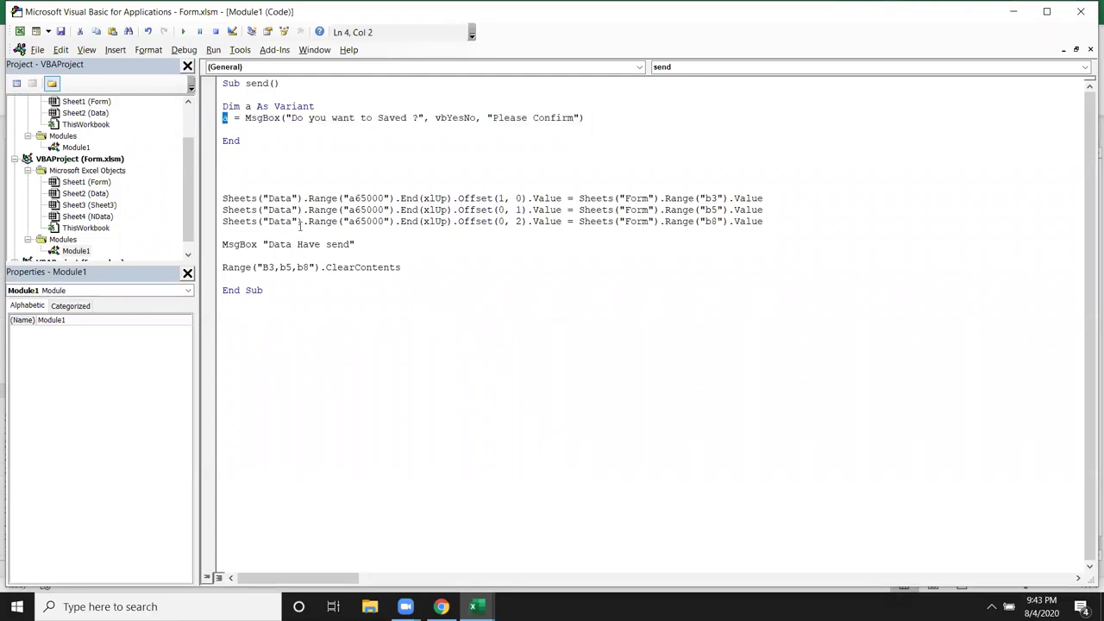
# - Delete the temporary End line so the prompt leads straight into the data-copy code
pyautogui.moveTo(252, 143); pyautogui.dragTo(226, 142)
pyautogui.press('Delete')
pyautogui.press('Up')
pyautogui.press('Up')
pyautogui.hotkey('shift', 'End')
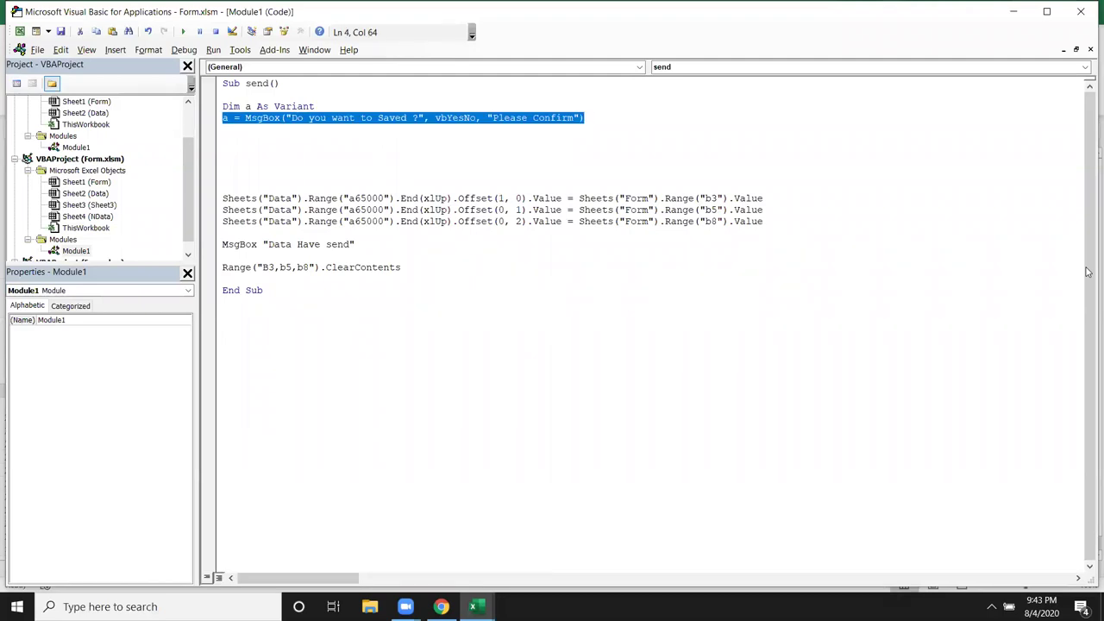
pyautogui.press('Down')
pyautogui.press('Down')
pyautogui.press('Down')
pyautogui.press('Down')
pyautogui.press('Down')
pyautogui.press('Down')
pyautogui.press('Down')
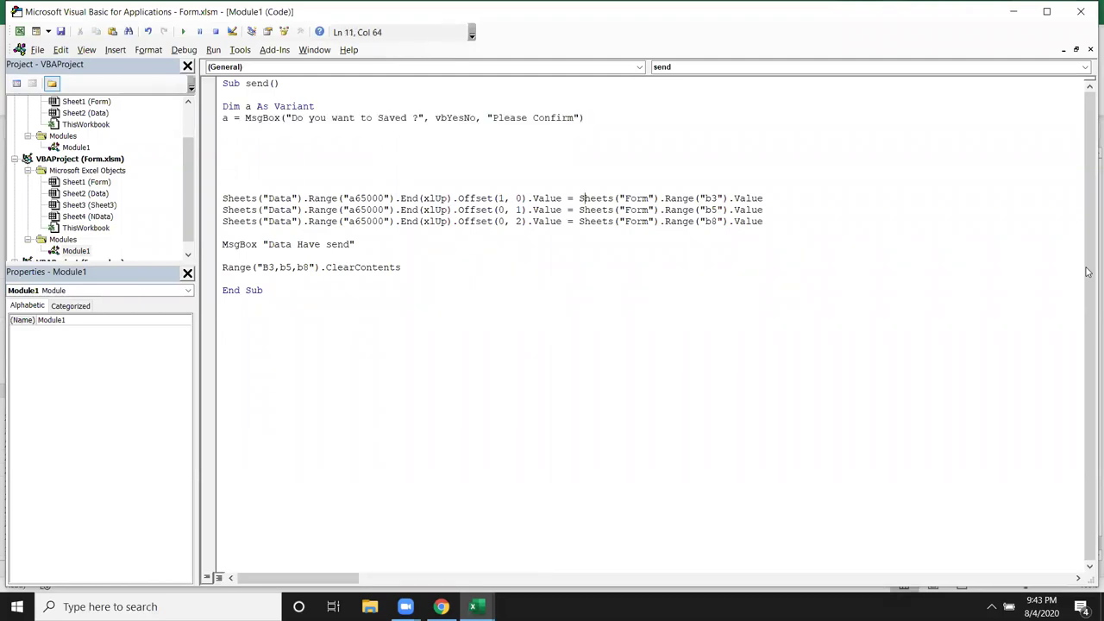
pyautogui.hotkey('shift', 'Down')
pyautogui.hotkey('shift', 'Down')
pyautogui.hotkey('shift', 'Down')
pyautogui.hotkey('shift', 'Down')
pyautogui.hotkey('shift', 'Down')
pyautogui.hotkey('shift', 'Down')
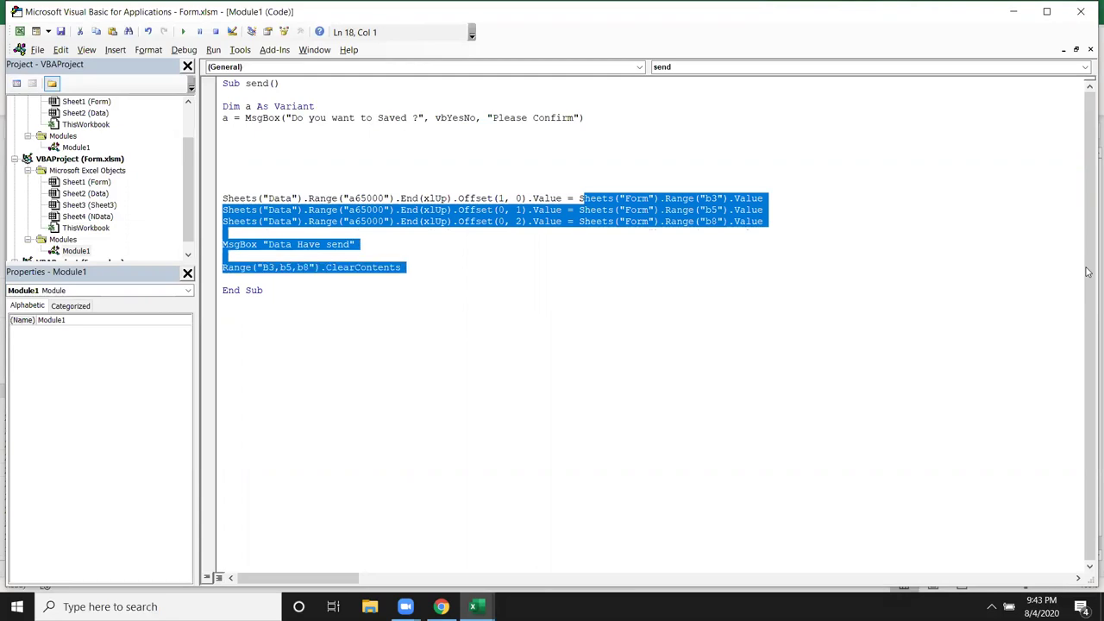
pyautogui.press('Up')
pyautogui.press('Up')
pyautogui.press('Up')
pyautogui.press('Up')
pyautogui.press('Up')
pyautogui.press('Up')
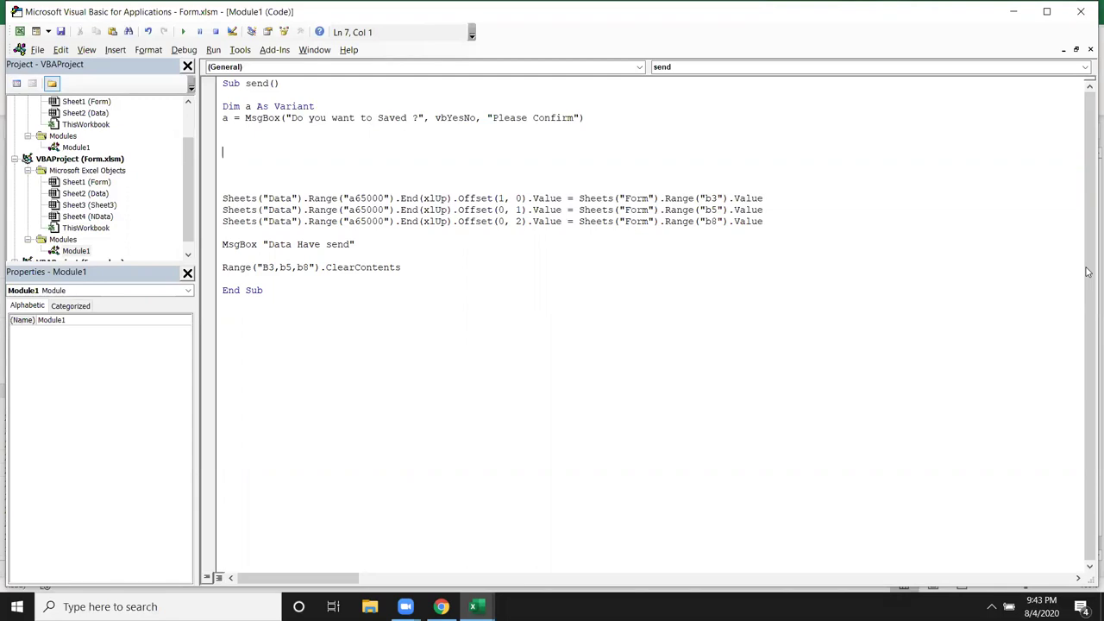
# - Add an 'If a = vbNo Then Exit' line below the MsgBox prompt
pyautogui.write('if ')
pyautogui.write('a=vbno then exit ')
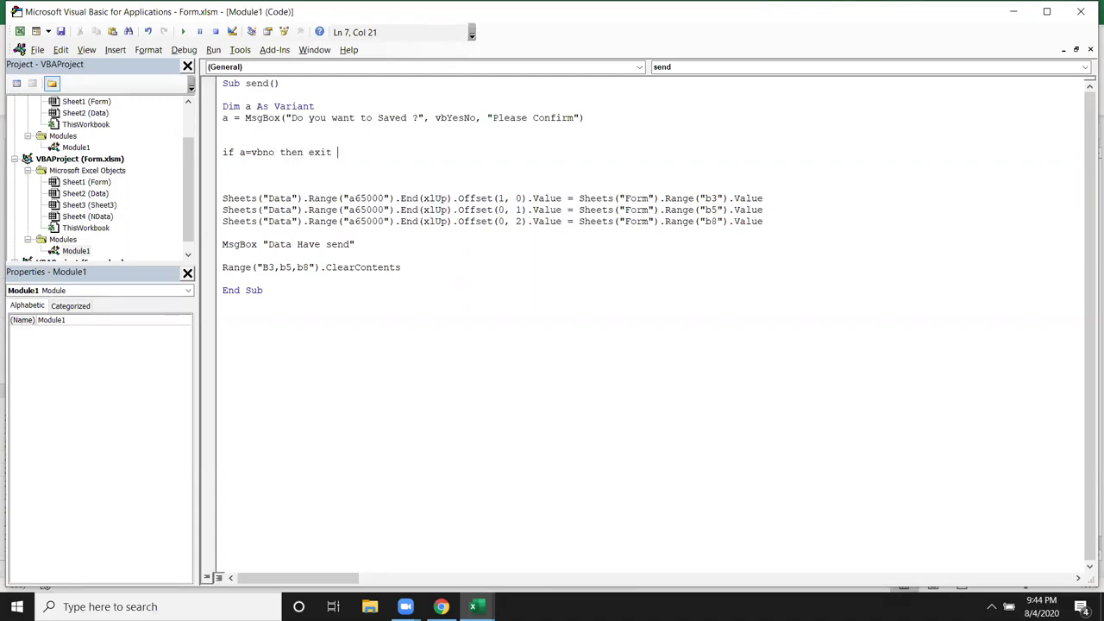
pyautogui.write('function')
pyautogui.press('Return')
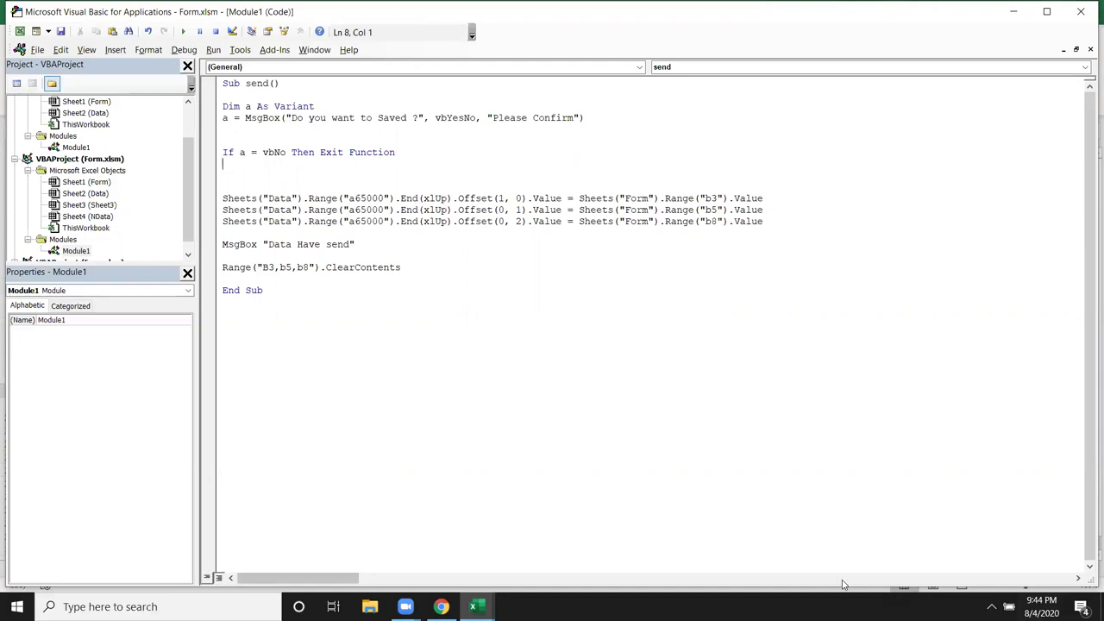
pyautogui.moveTo(239, 152); pyautogui.dragTo(284, 152)
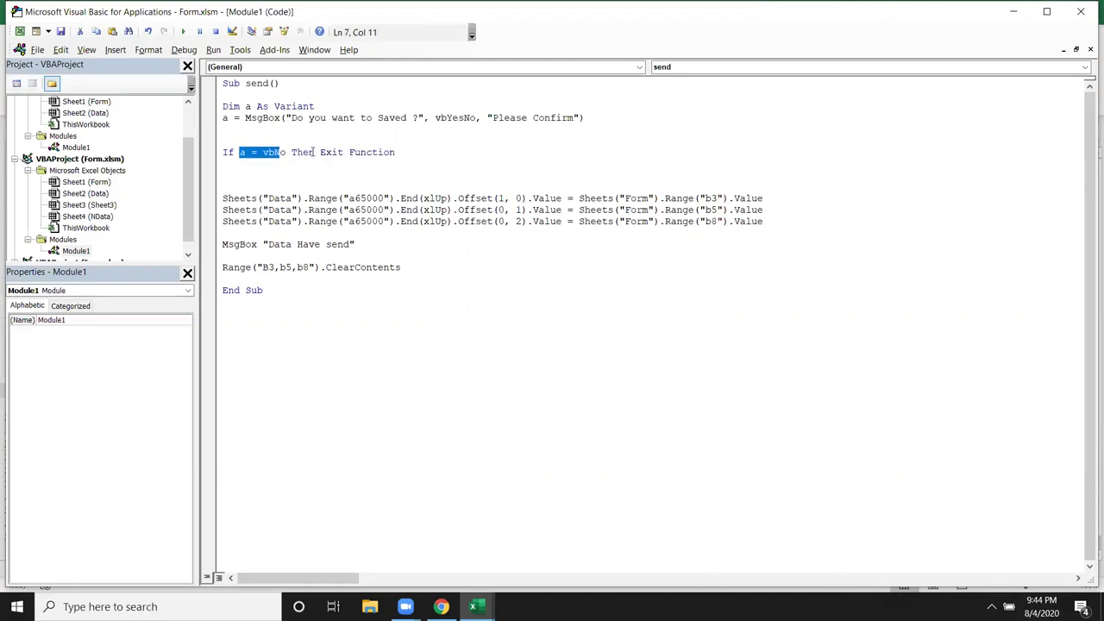
# - Change Exit Function to Exit Sub, then Send from the form to show Please Confirm
pyautogui.click(314, 152)
pyautogui.doubleClick(371, 153)
pyautogui.write('sub')
pyautogui.click(705, 391)
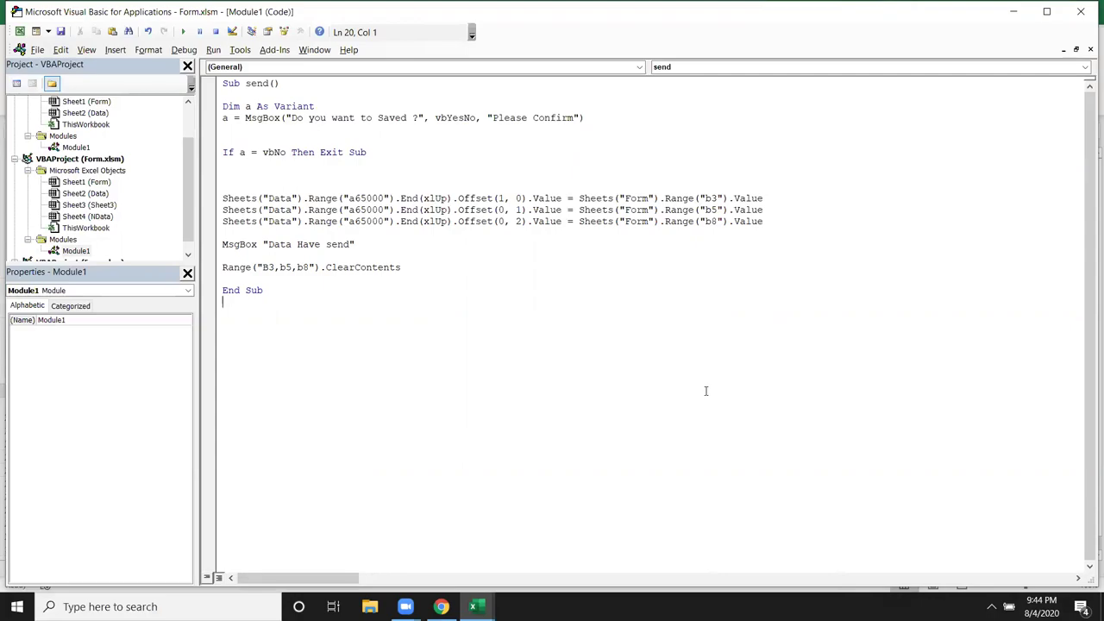
pyautogui.hotkey('alt', 'F11')
pyautogui.click(315, 299)
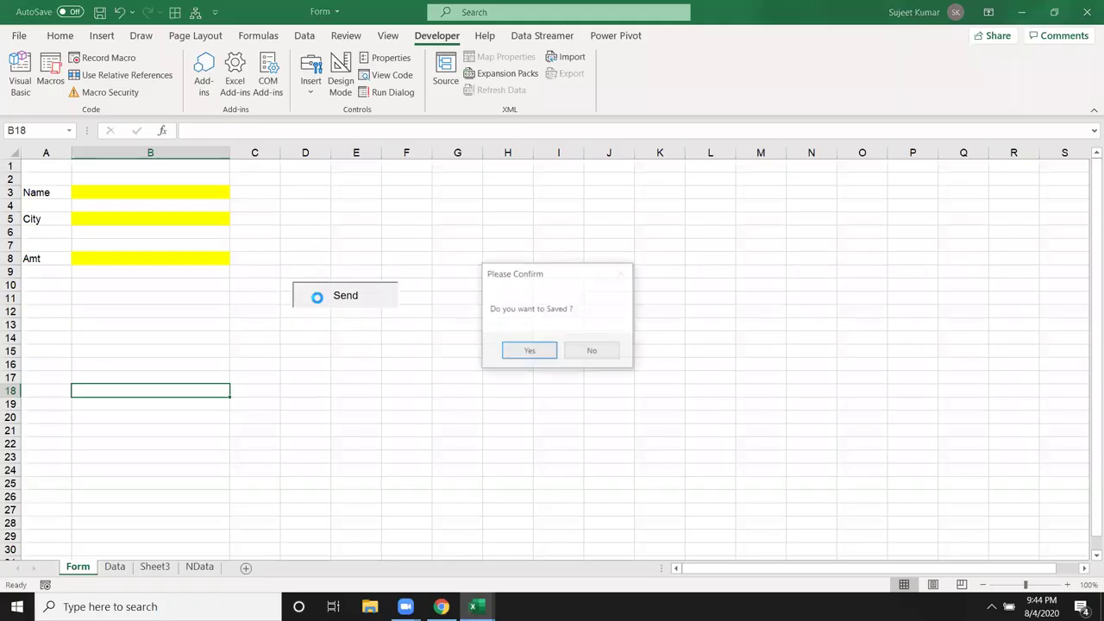
# - Decline the pending prompt, then fill the form with Name Om, City Delhi and Amt 789
pyautogui.click(590, 351)
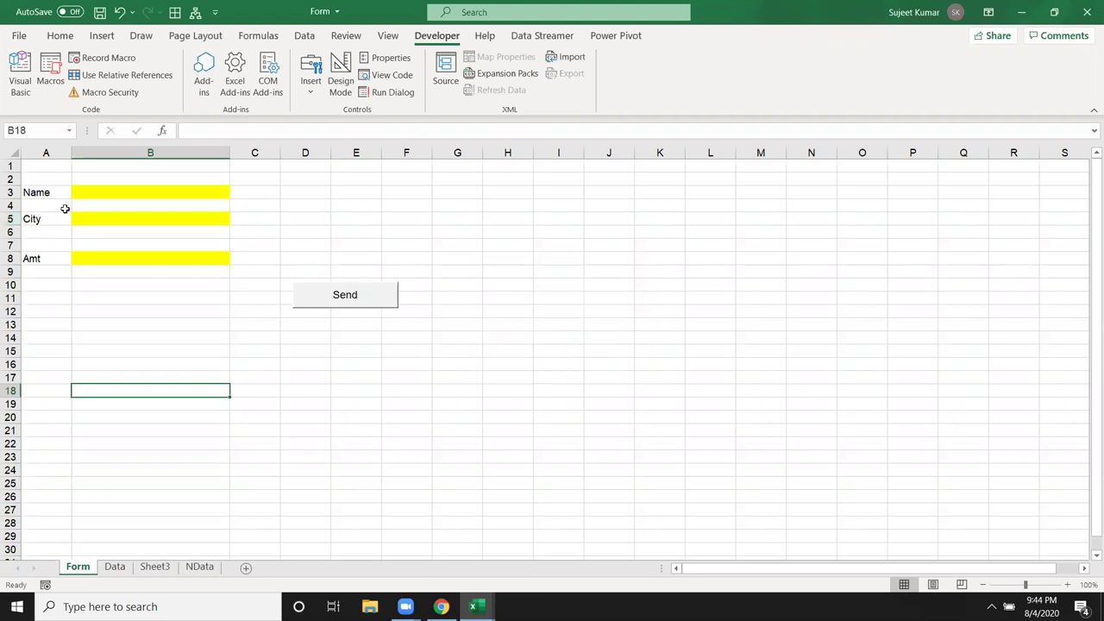
pyautogui.click(109, 193)
pyautogui.write('O')
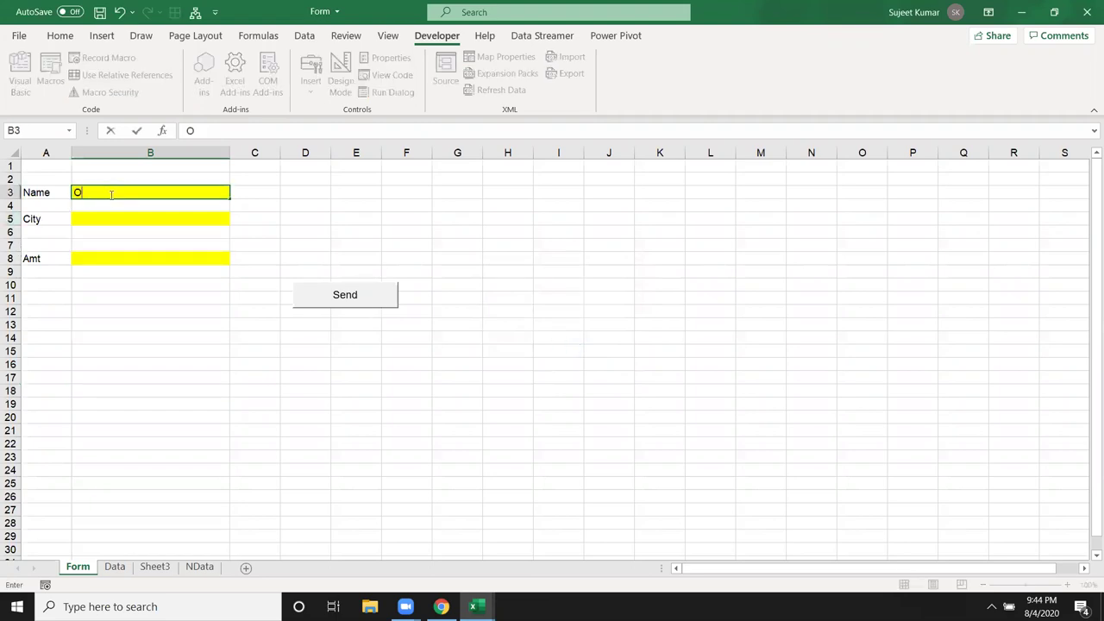
pyautogui.write('m')
pyautogui.click(212, 220)
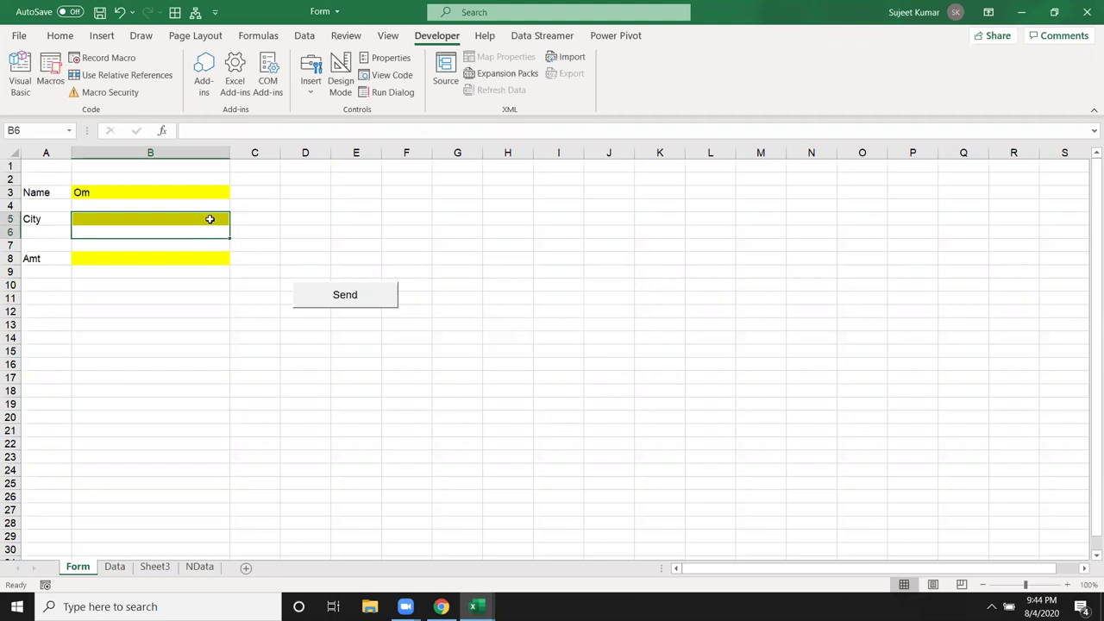
pyautogui.write('Dw')
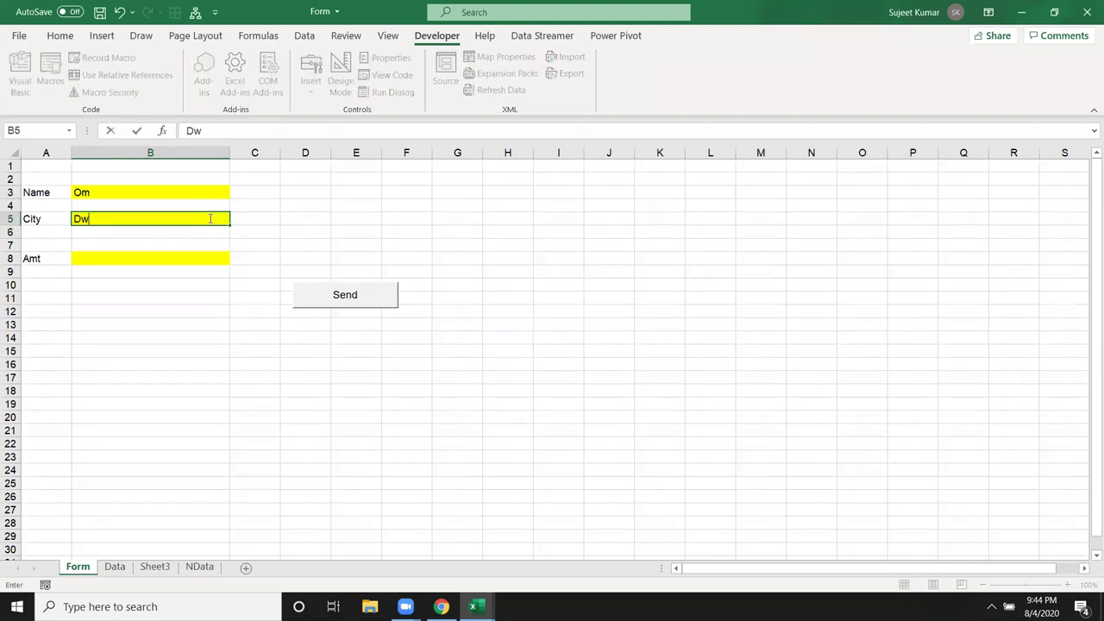
pyautogui.write('i')
pyautogui.press('BackSpace')
pyautogui.press('BackSpace')
pyautogui.press('BackSpace')
pyautogui.write('elhi')
pyautogui.click(220, 260)
pyautogui.write('789')
# - Send the entry but answer No, confirming the Data sheet gets no new row
pyautogui.click(105, 349)
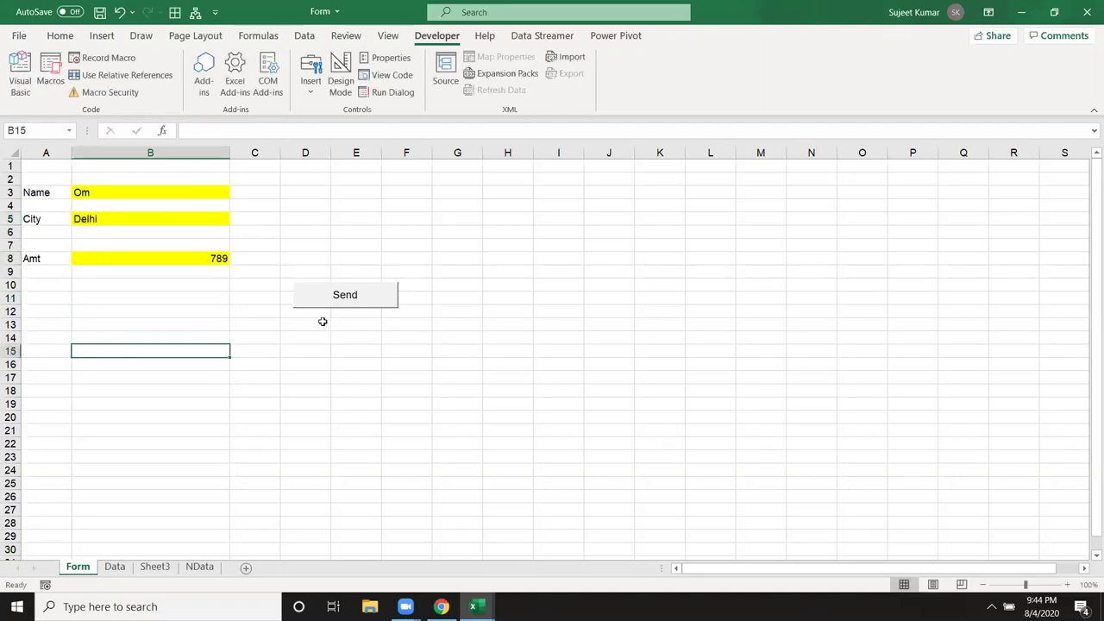
pyautogui.click(326, 301)
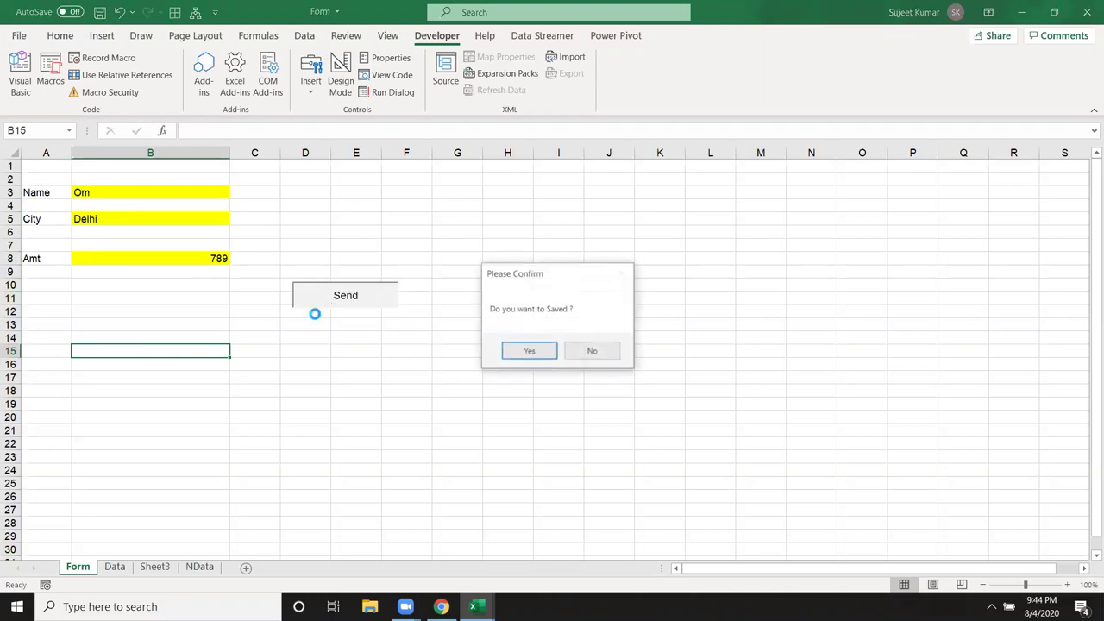
pyautogui.click(601, 352)
pyautogui.click(115, 567)
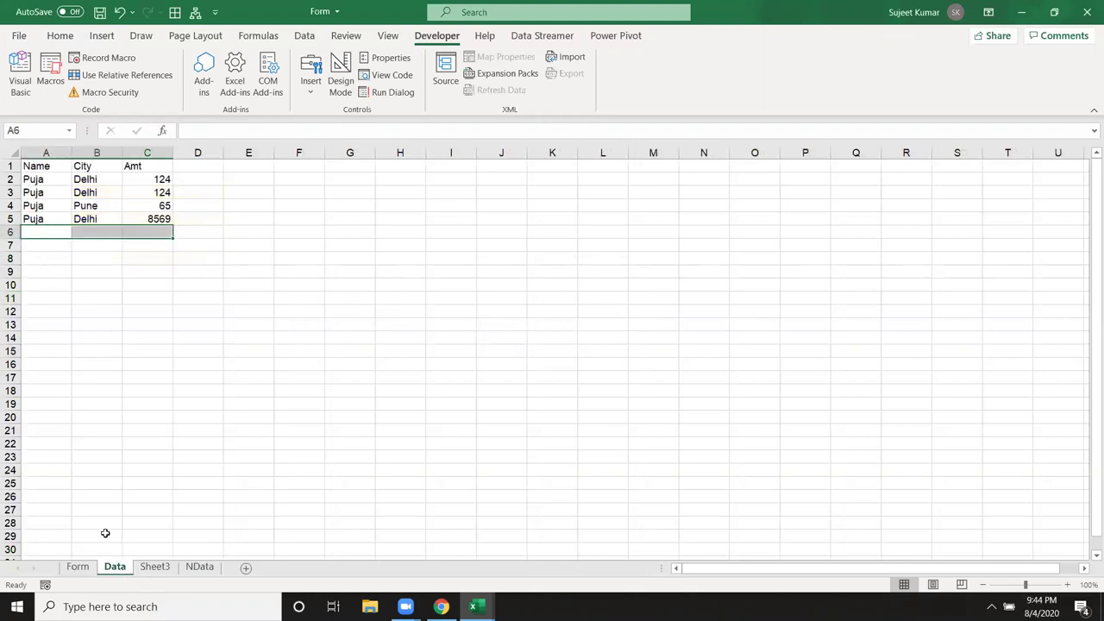
pyautogui.click(81, 570)
# - Send the entry again answering Yes, dismiss the sent message, and check the new Data row
pyautogui.click(339, 304)
pyautogui.click(528, 352)
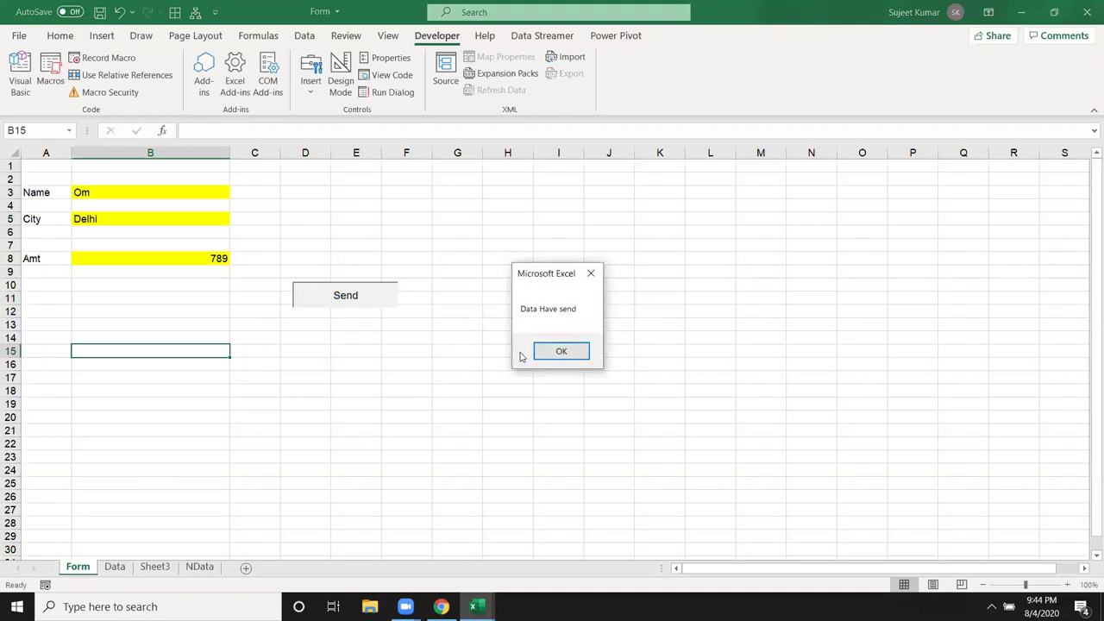
pyautogui.click(553, 352)
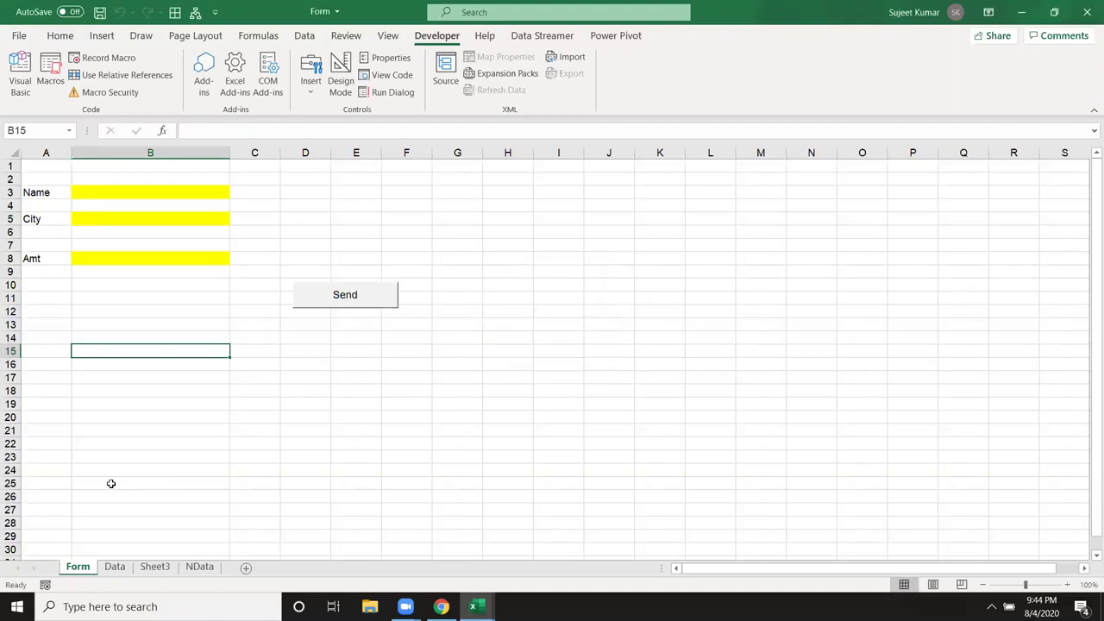
pyautogui.click(115, 568)
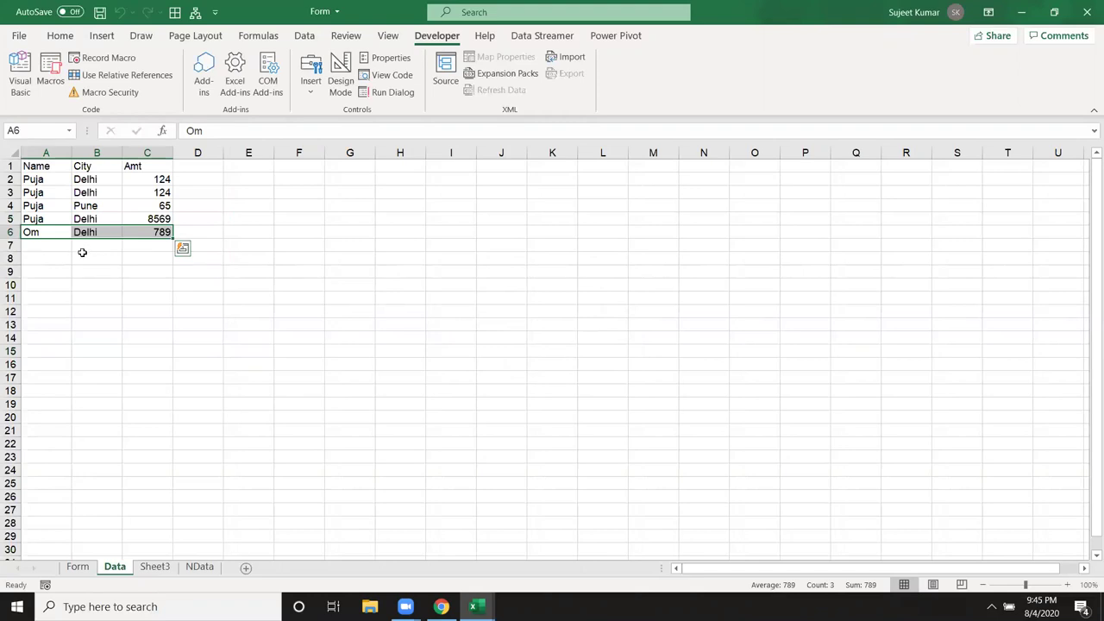
# - In the VBA editor, review the vbNo exit line and place the caret on the blank line below it
pyautogui.hotkey('alt', 'F11')
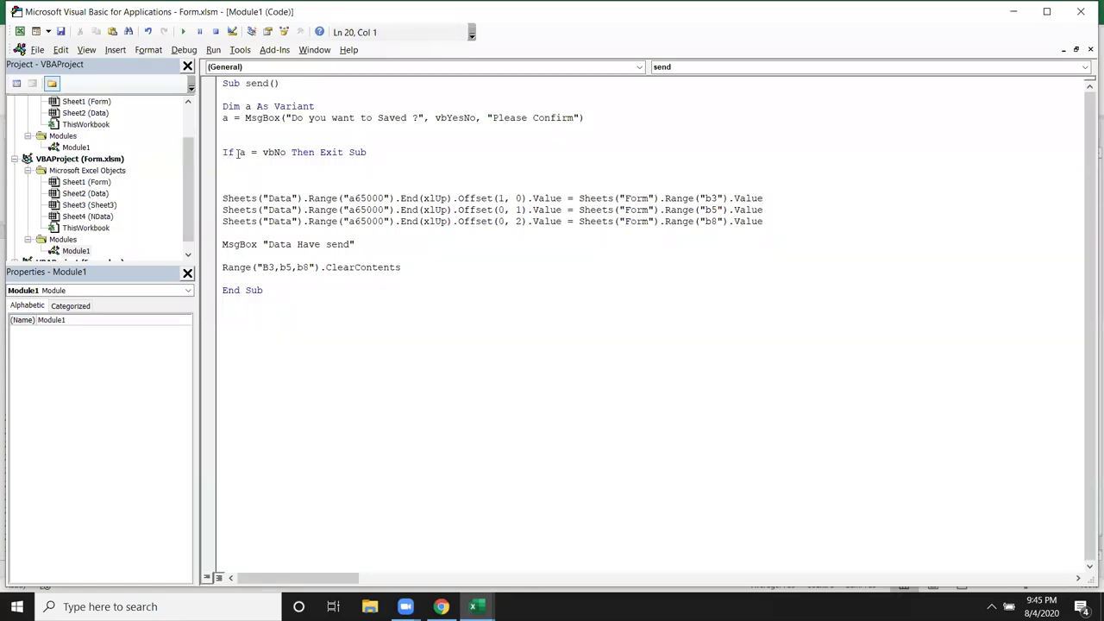
pyautogui.moveTo(237, 152); pyautogui.dragTo(368, 152)
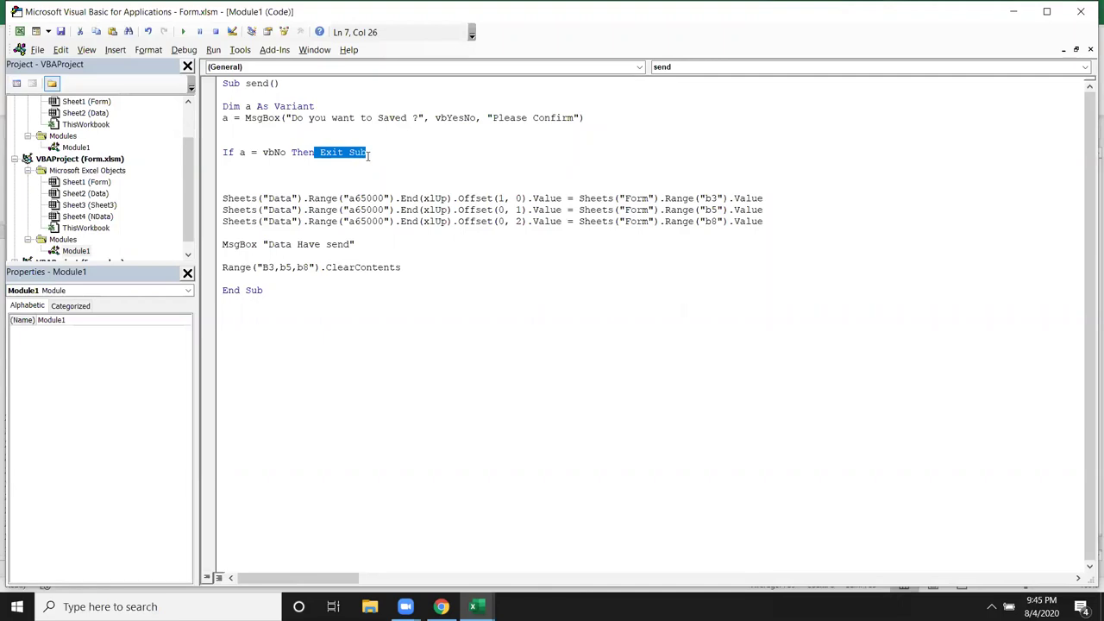
pyautogui.click(287, 188)
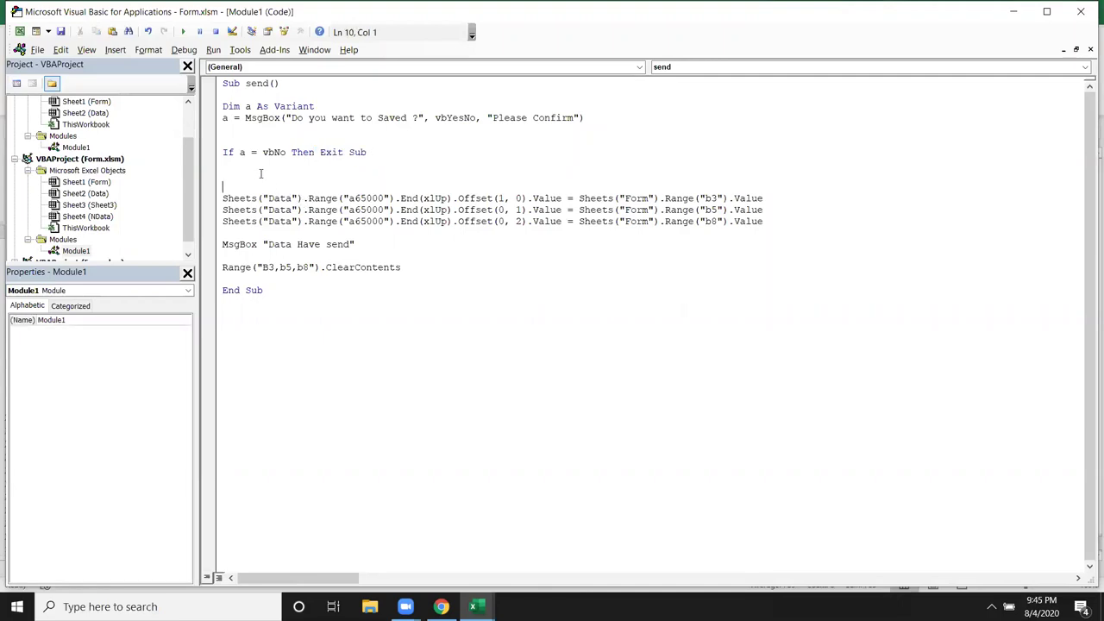
pyautogui.moveTo(238, 153); pyautogui.dragTo(350, 156)
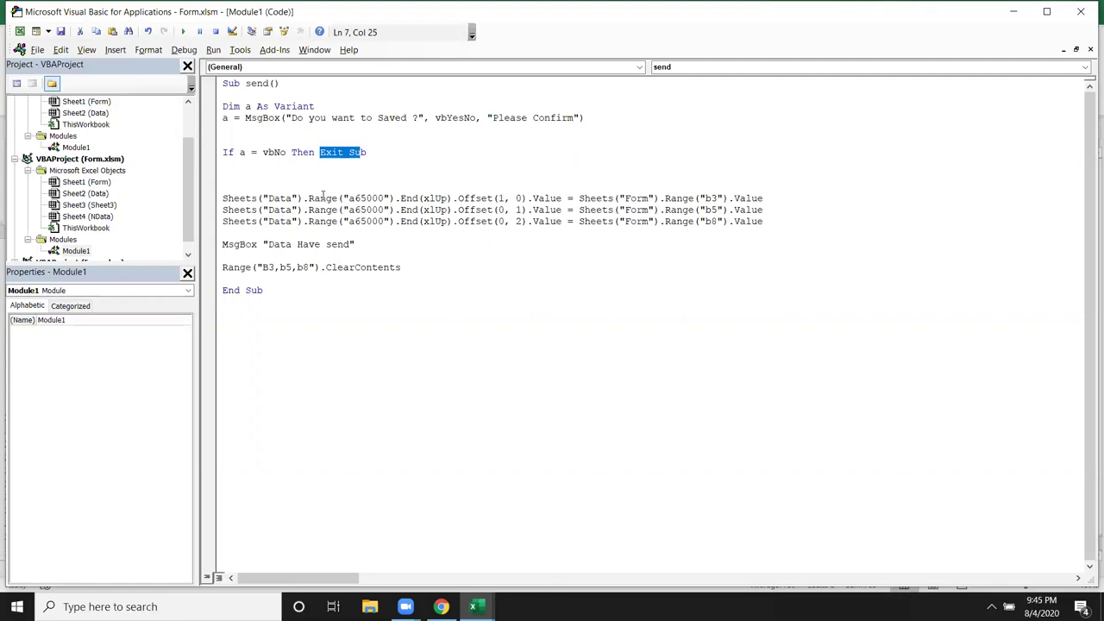
pyautogui.click(228, 279)
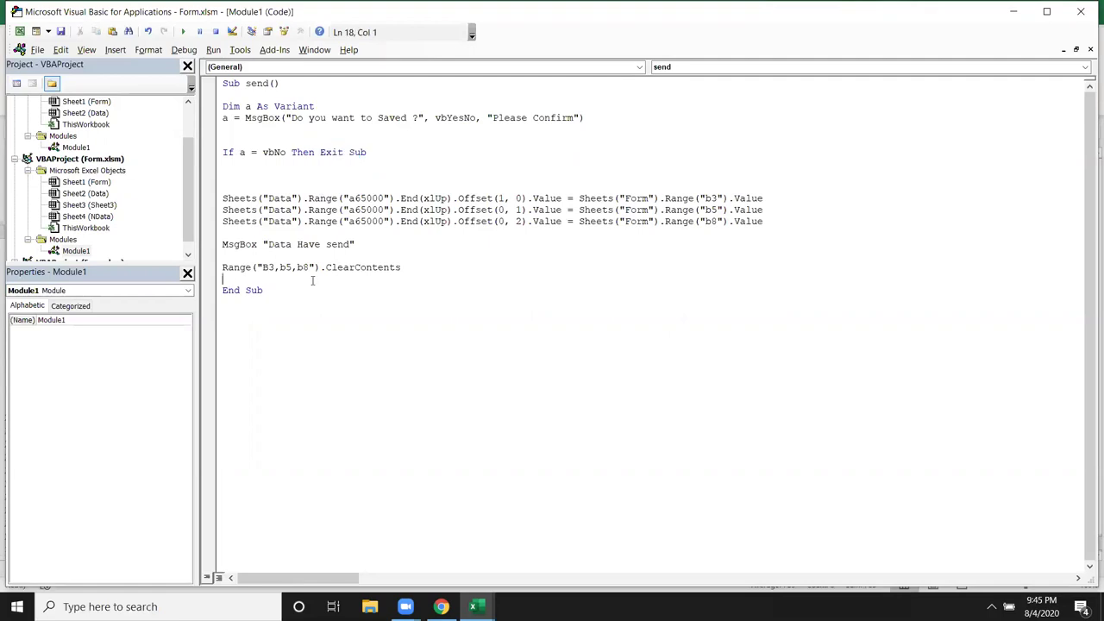
pyautogui.click(238, 175)
# - Back on the Form sheet, inspect cells B4 and B3, the Name input
pyautogui.hotkey('alt', 'F11')
pyautogui.click(82, 569)
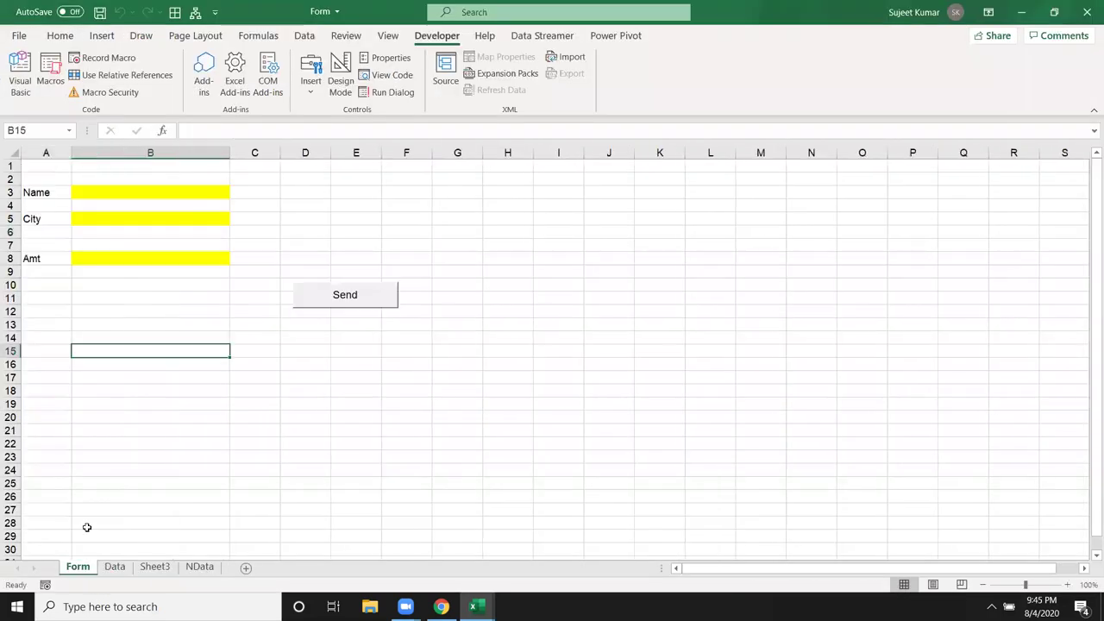
pyautogui.click(150, 203)
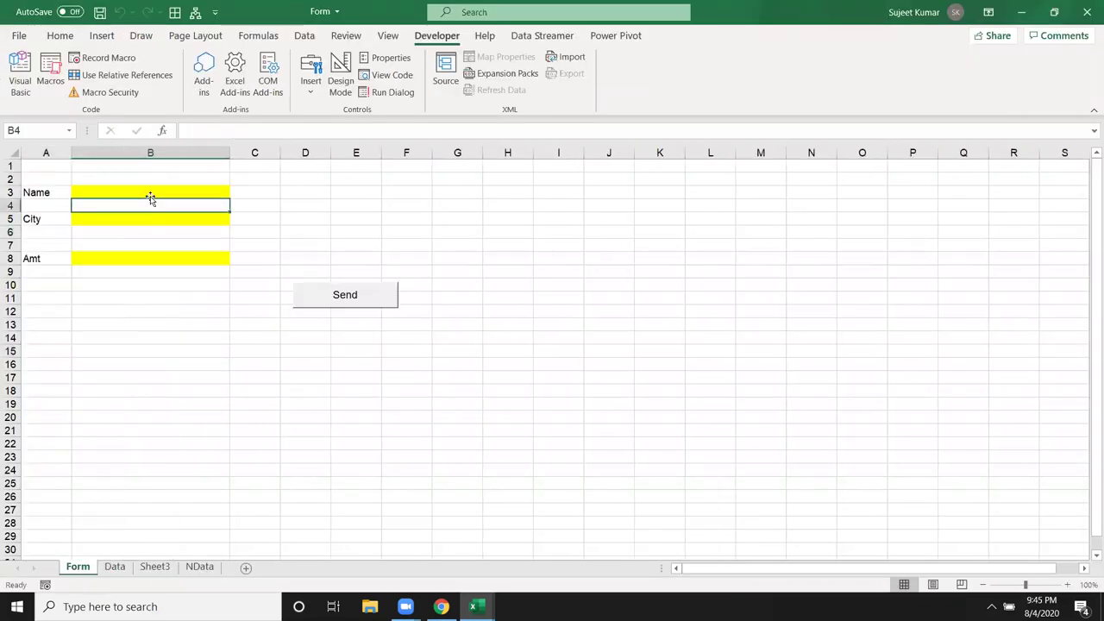
pyautogui.click(151, 194)
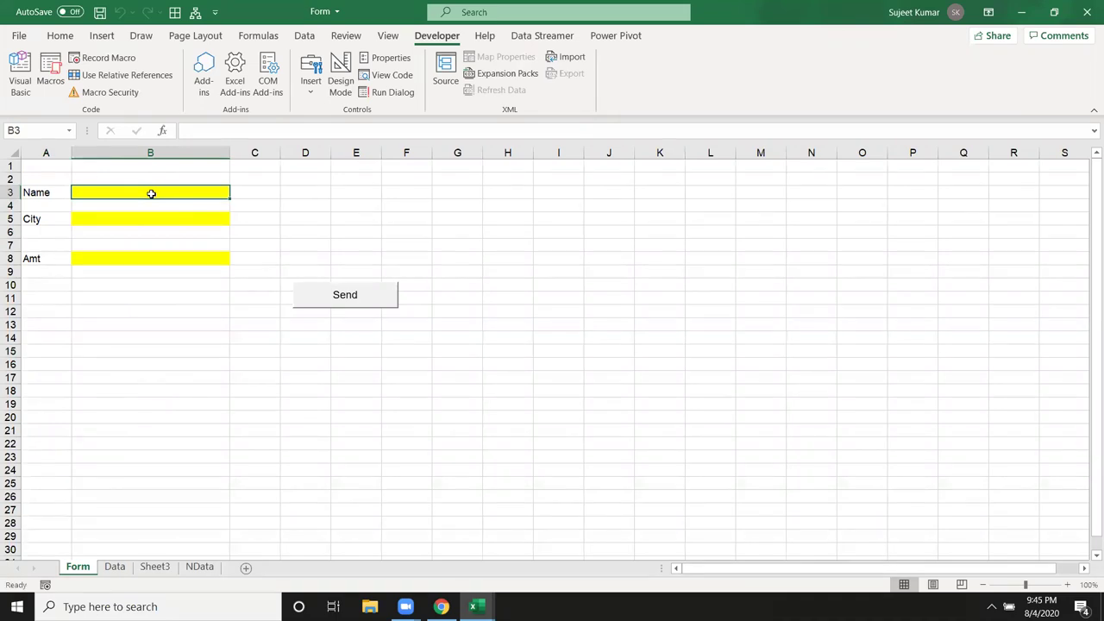
# - Write the line If Range("B3").Value = 0 Then in the send macro
pyautogui.hotkey('alt', 'F11')
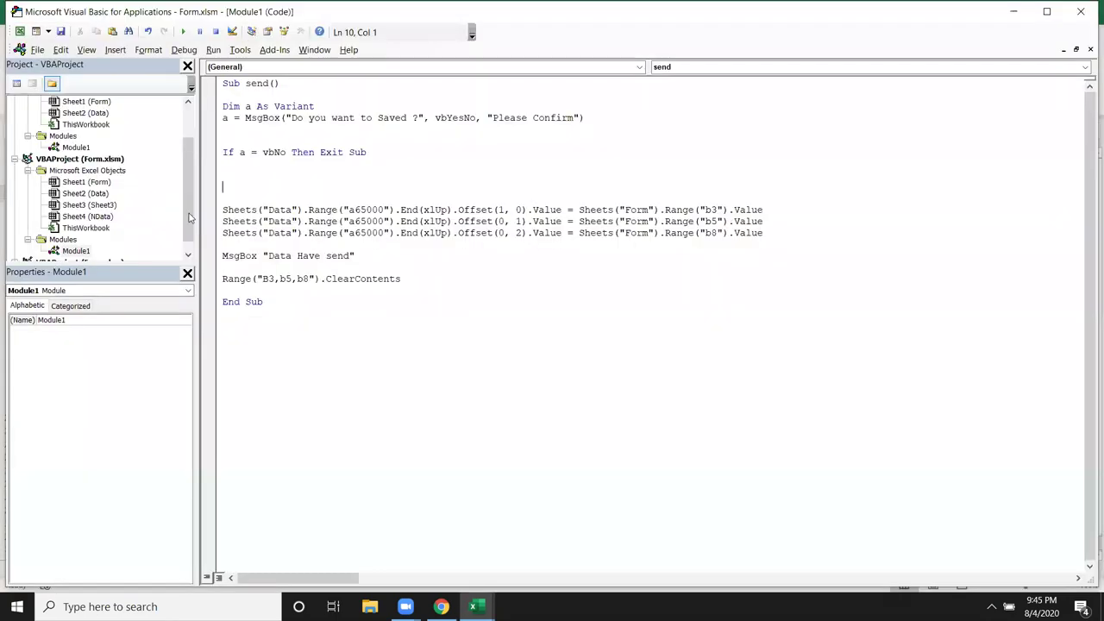
pyautogui.press('Up')
pyautogui.write('if ')
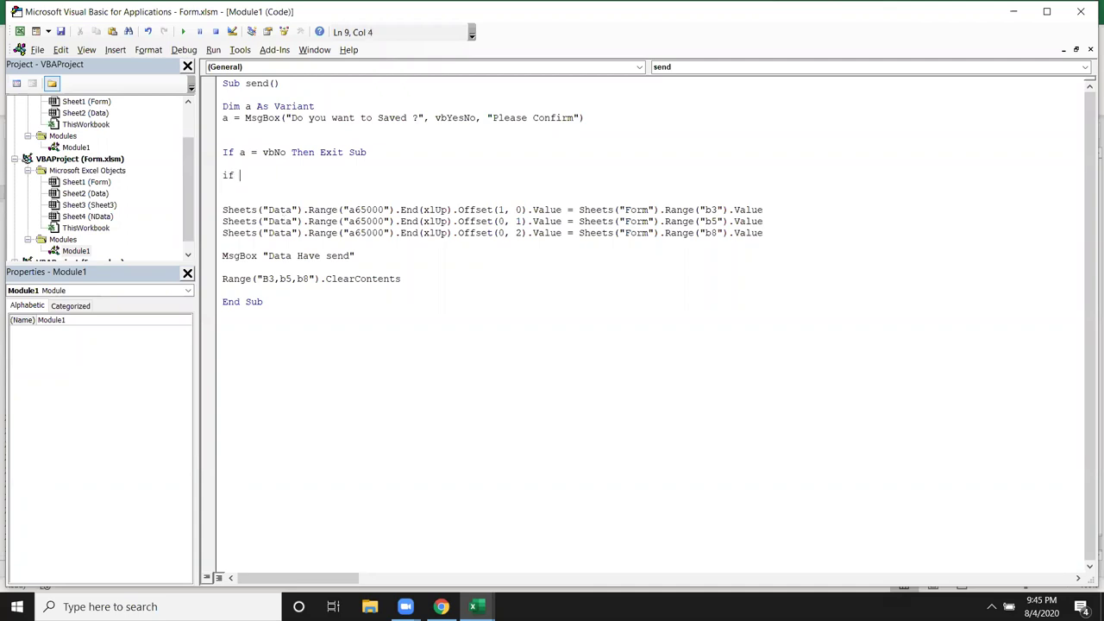
pyautogui.write('range')
pyautogui.write('("B3").v')
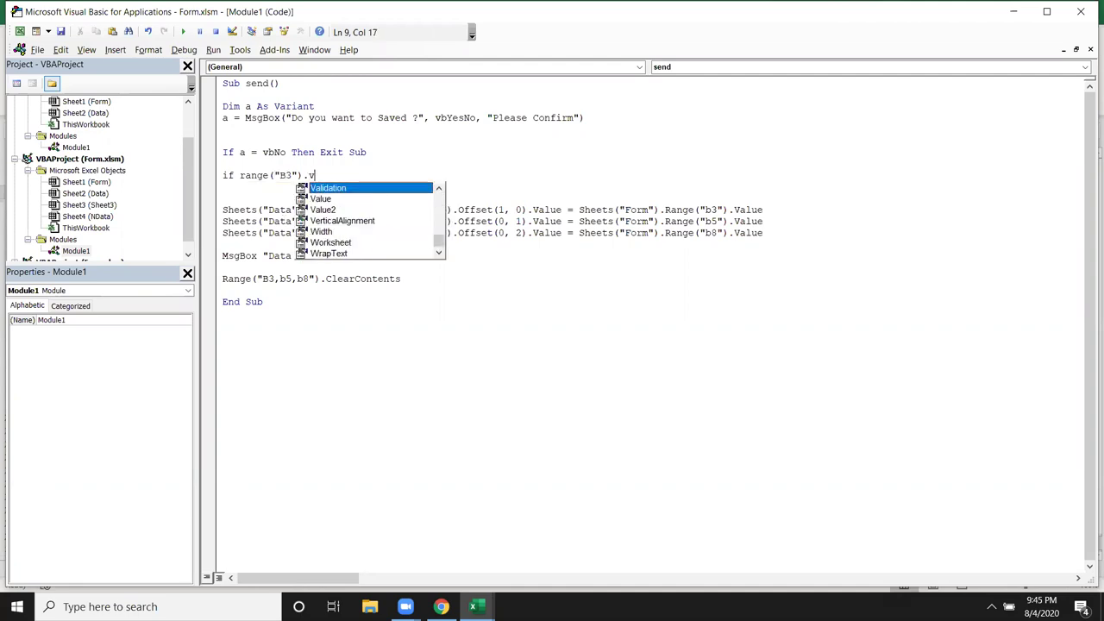
pyautogui.press('Tab')
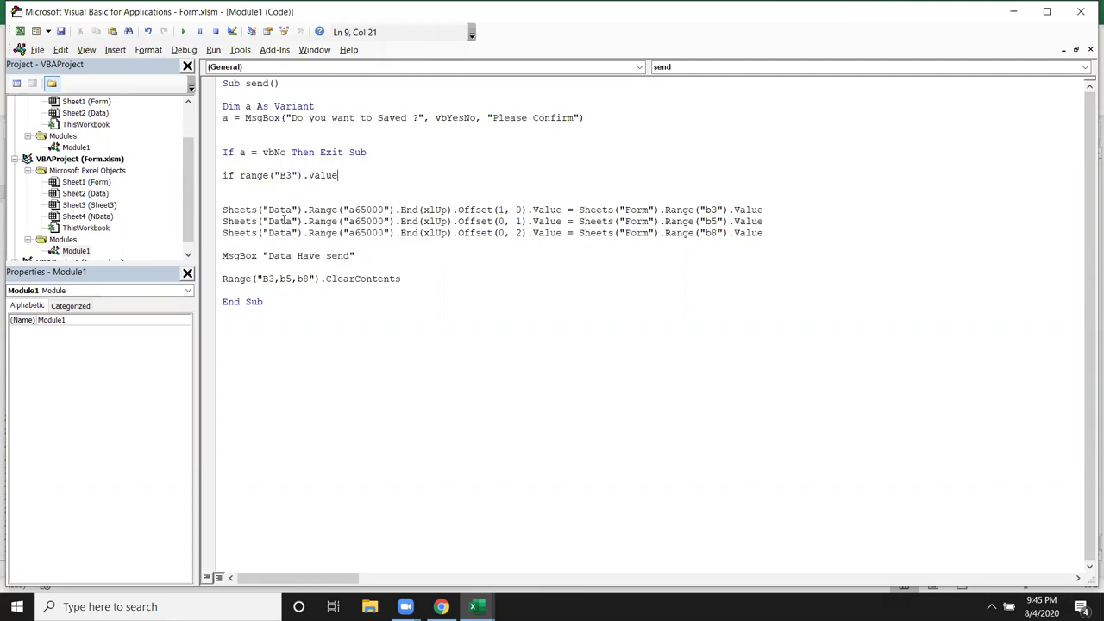
pyautogui.write('=0 then')
pyautogui.press('Return')
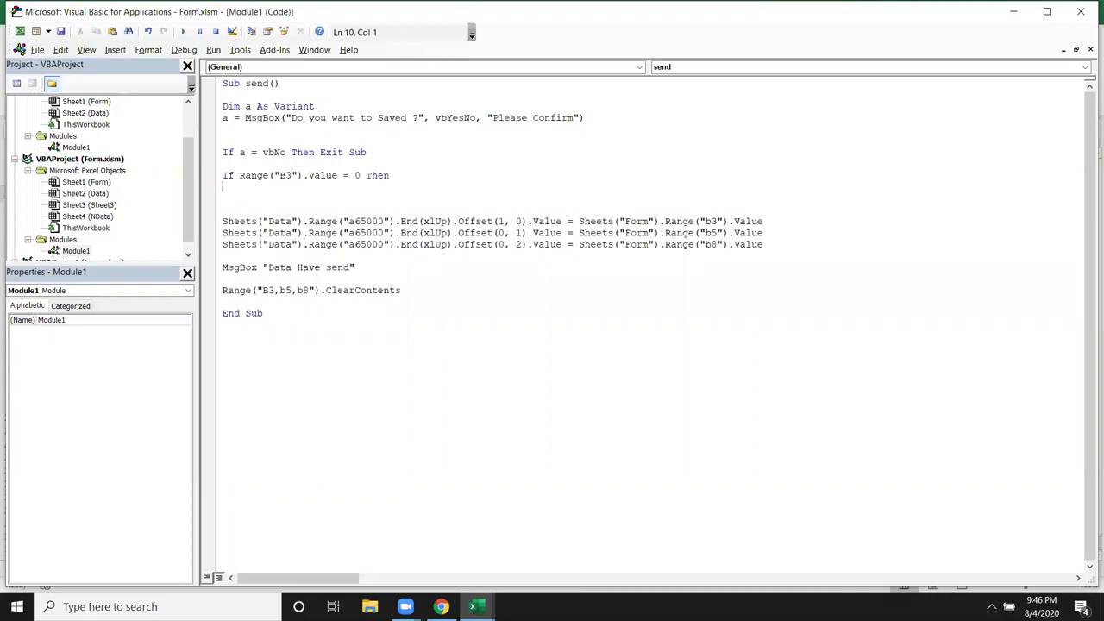
# - Add MsgBox "Please Fill Name " and Exit Sub lines under the B3 check
pyautogui.write('msgbo')
pyautogui.write('x "Please Fill ')
pyautogui.write('Name "')
pyautogui.press('Return')
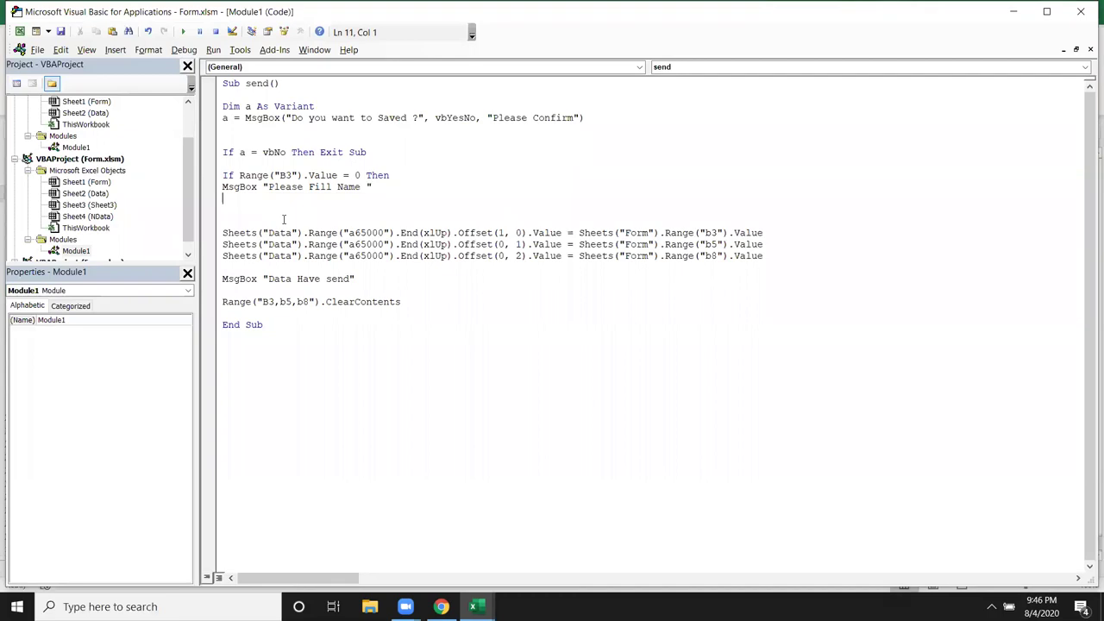
pyautogui.write('exit sub')
pyautogui.press('Return')
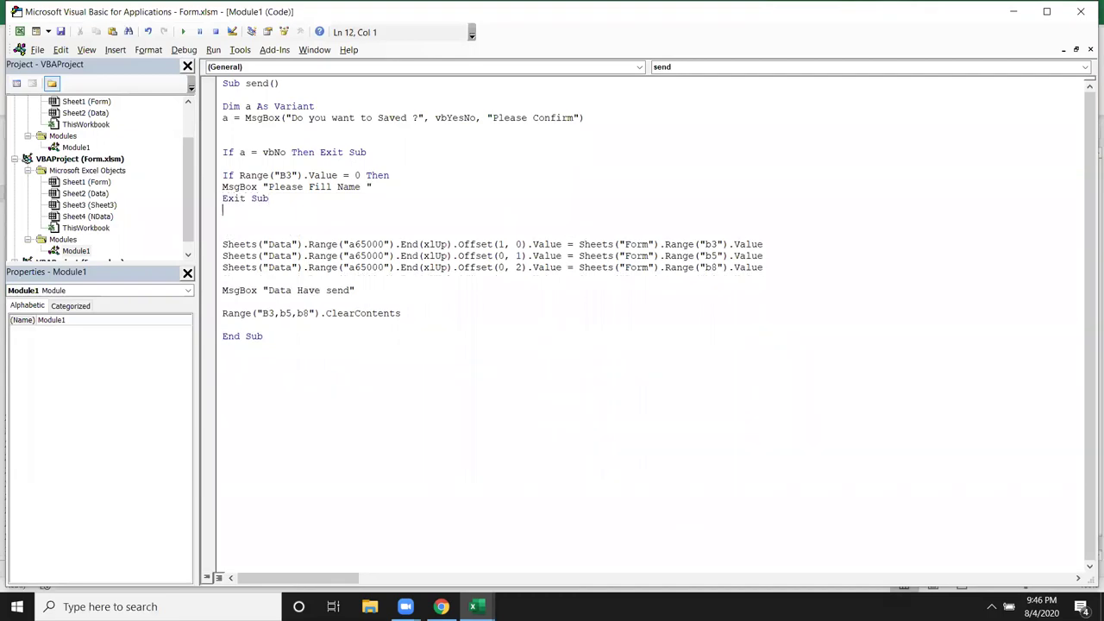
pyautogui.click(222, 198)
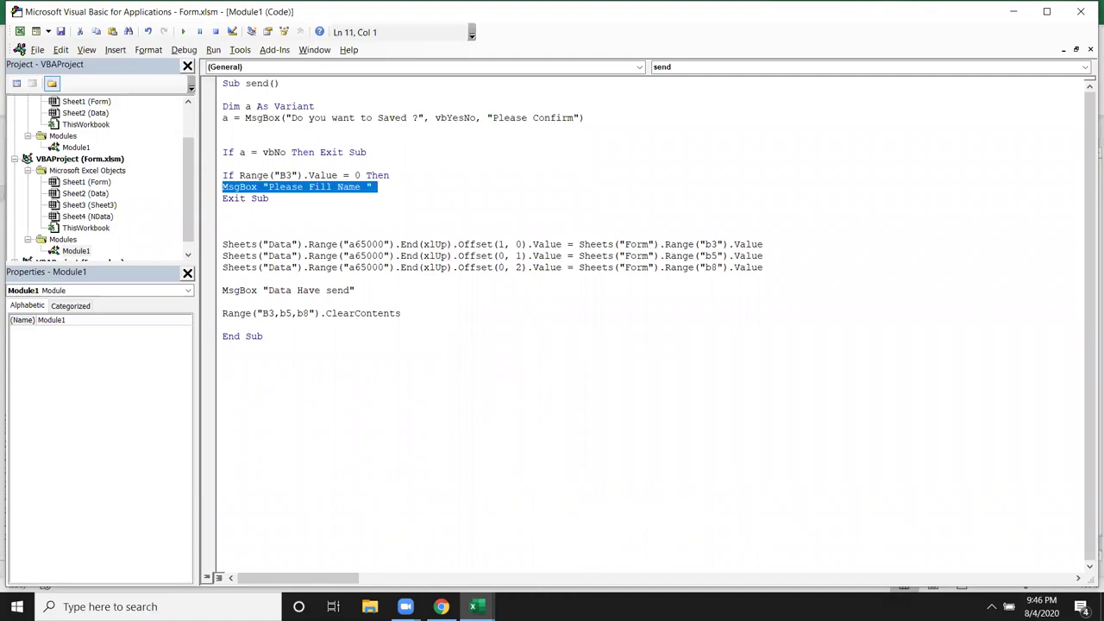
pyautogui.click(222, 233)
# - Review the new check's lines and close the block with End If
pyautogui.hotkey('shift', 'Down')
pyautogui.hotkey('shift', 'Down')
pyautogui.hotkey('shift', 'Down')
pyautogui.hotkey('shift', 'Down')
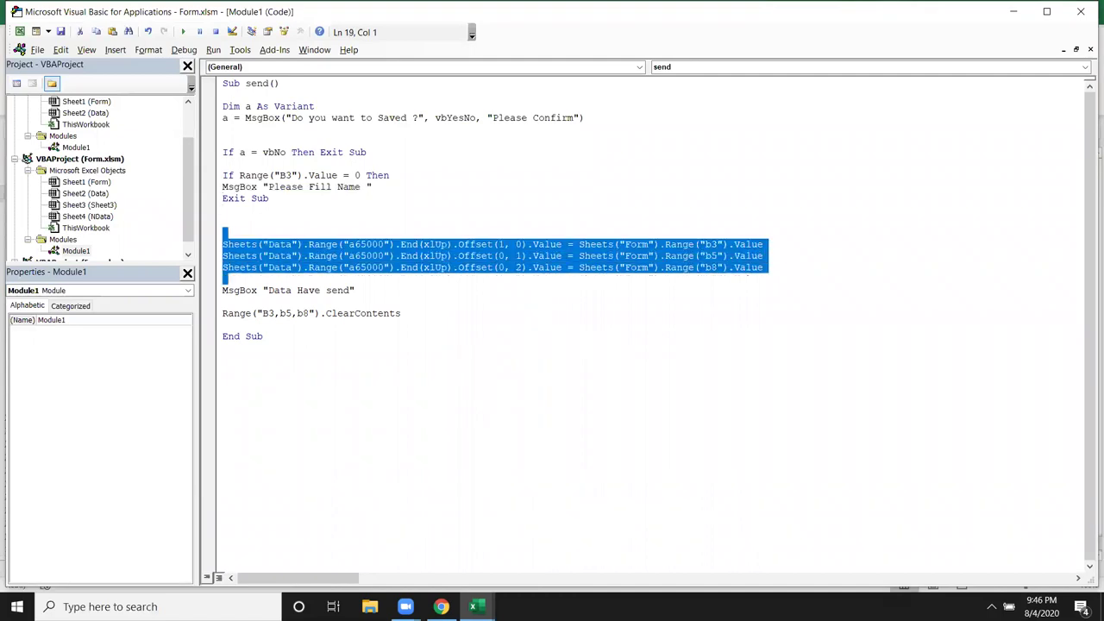
pyautogui.hotkey('shift', 'Down')
pyautogui.hotkey('shift', 'Down')
pyautogui.hotkey('shift', 'Down')
pyautogui.hotkey('shift', 'Down')
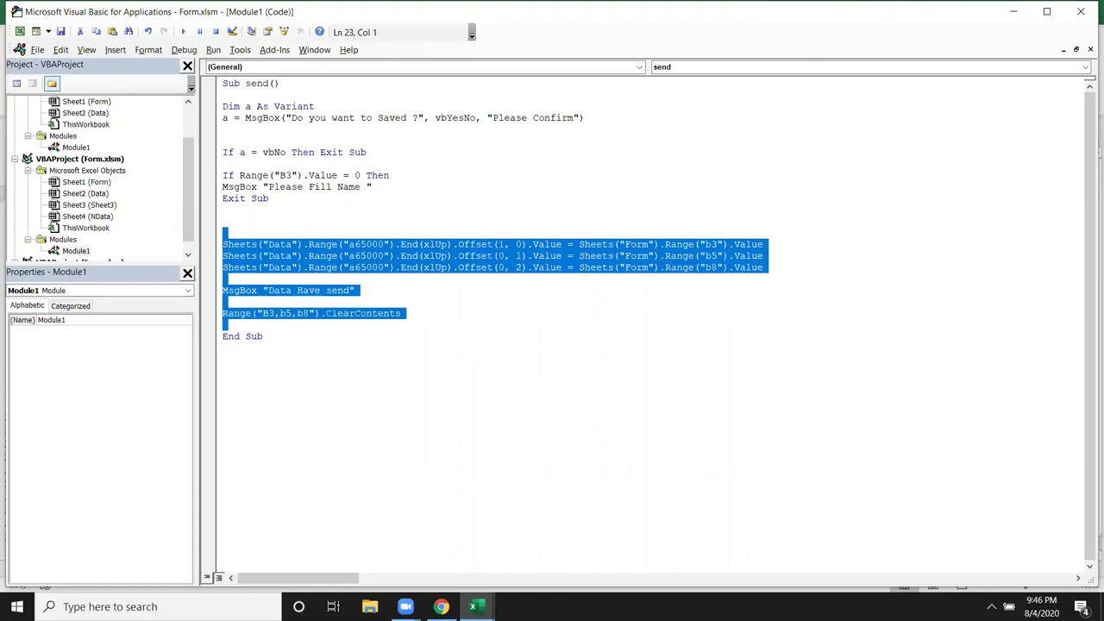
pyautogui.click(223, 199)
pyautogui.click(223, 176)
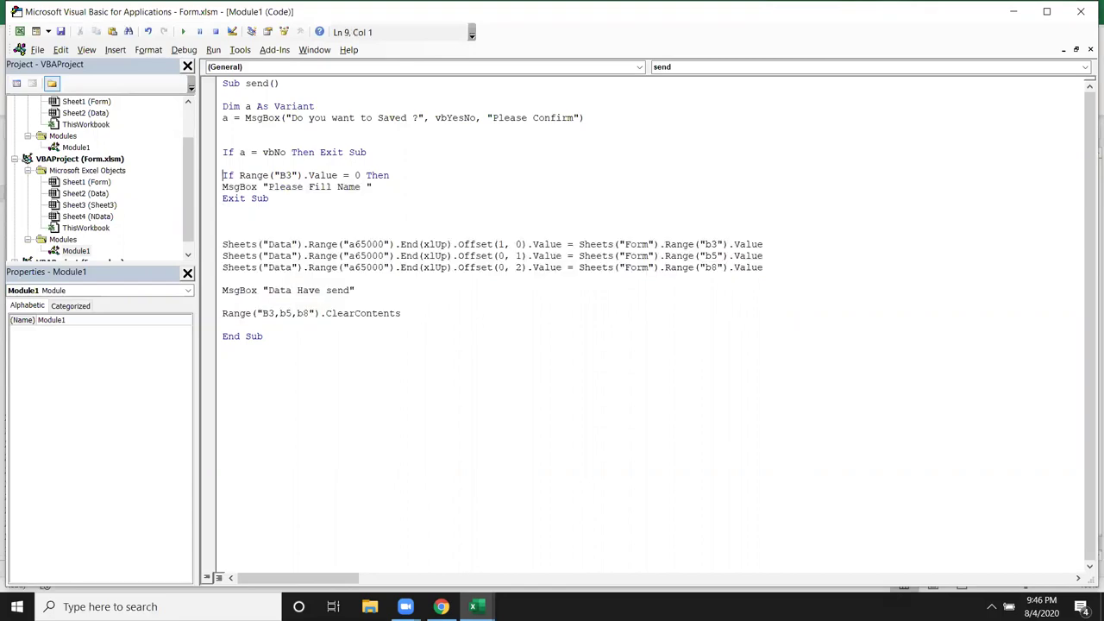
pyautogui.hotkey('shift', 'Down')
pyautogui.click(223, 187)
pyautogui.hotkey('shift', 'Down')
pyautogui.click(222, 198)
pyautogui.hotkey('shift', 'Down')
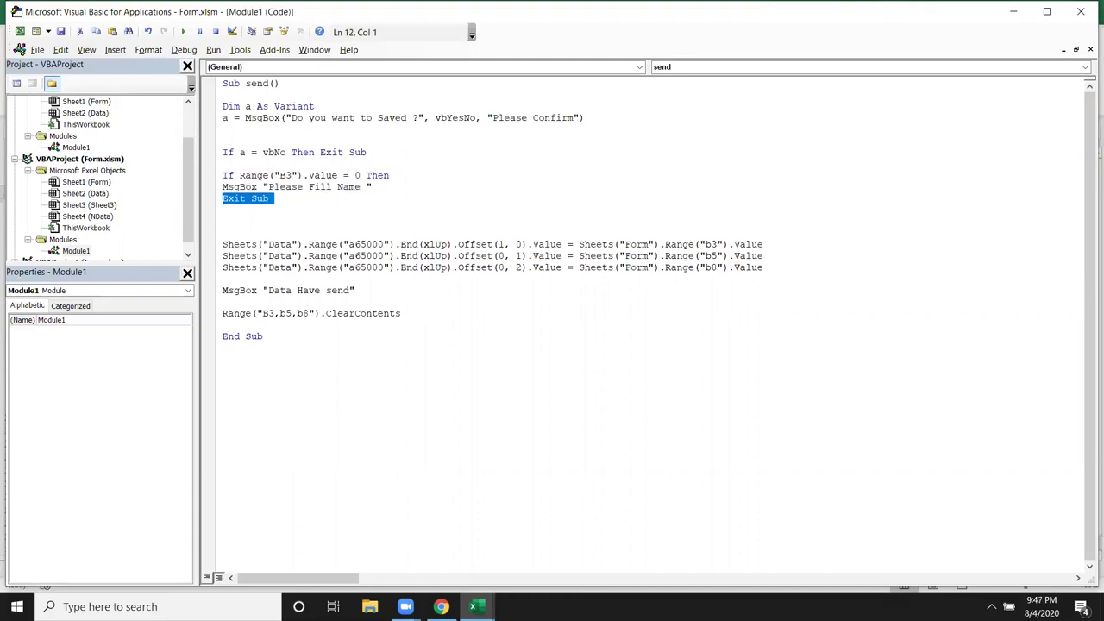
pyautogui.click(222, 209)
pyautogui.write('End If')
pyautogui.press('Up')
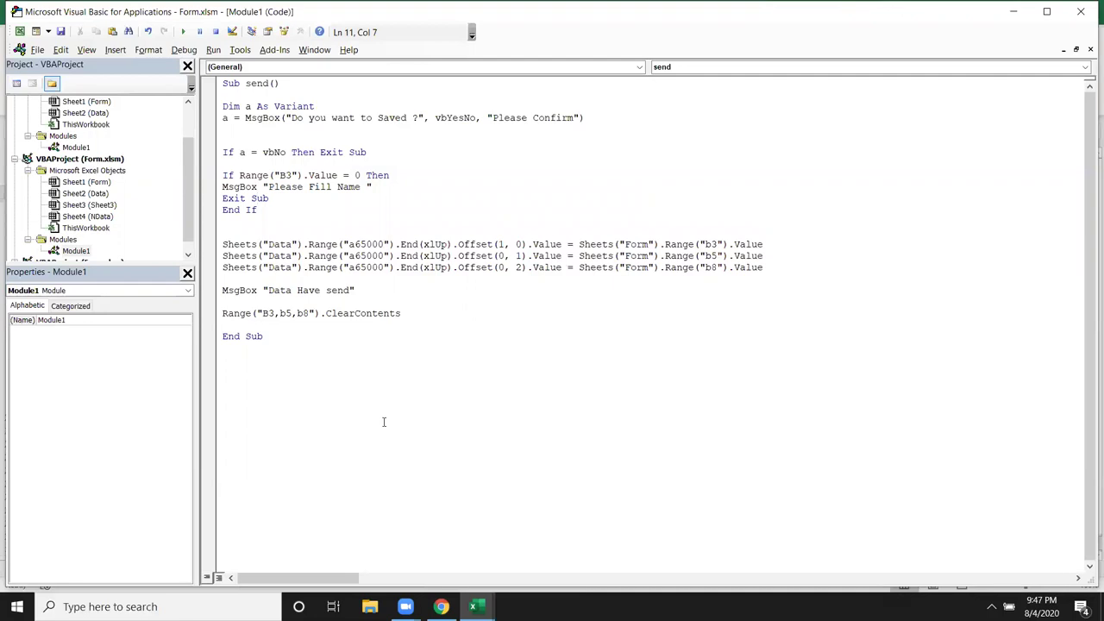
# - Review the vbNo line and the finished B3 name-check block, then place the caret below End If
pyautogui.moveTo(241, 152); pyautogui.dragTo(384, 155)
pyautogui.click(236, 163)
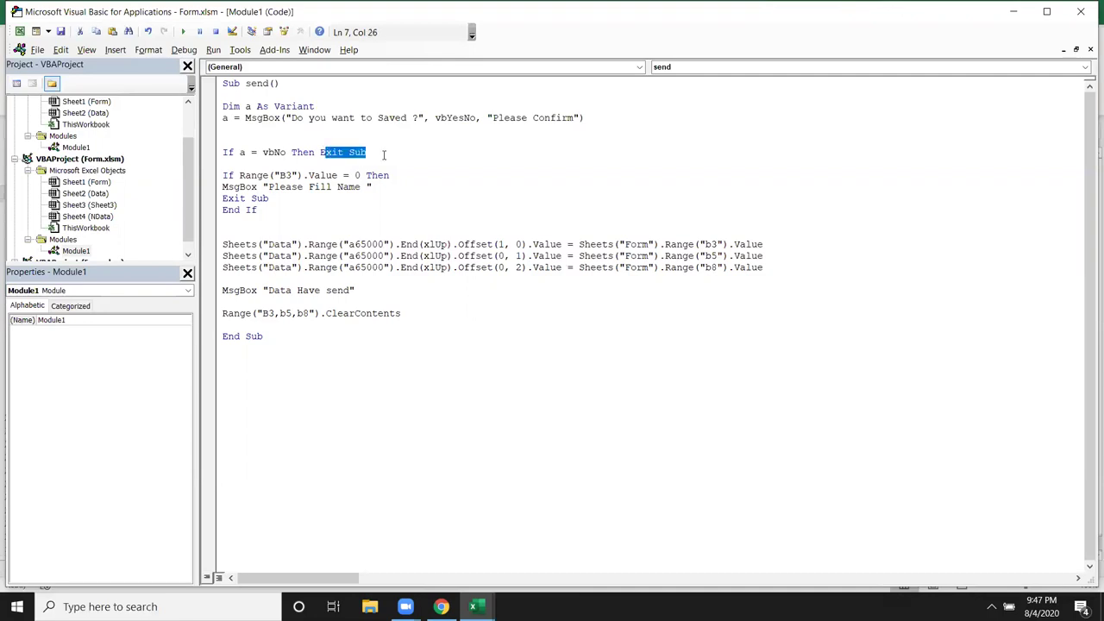
pyautogui.click(275, 175)
pyautogui.moveTo(234, 175); pyautogui.dragTo(319, 175)
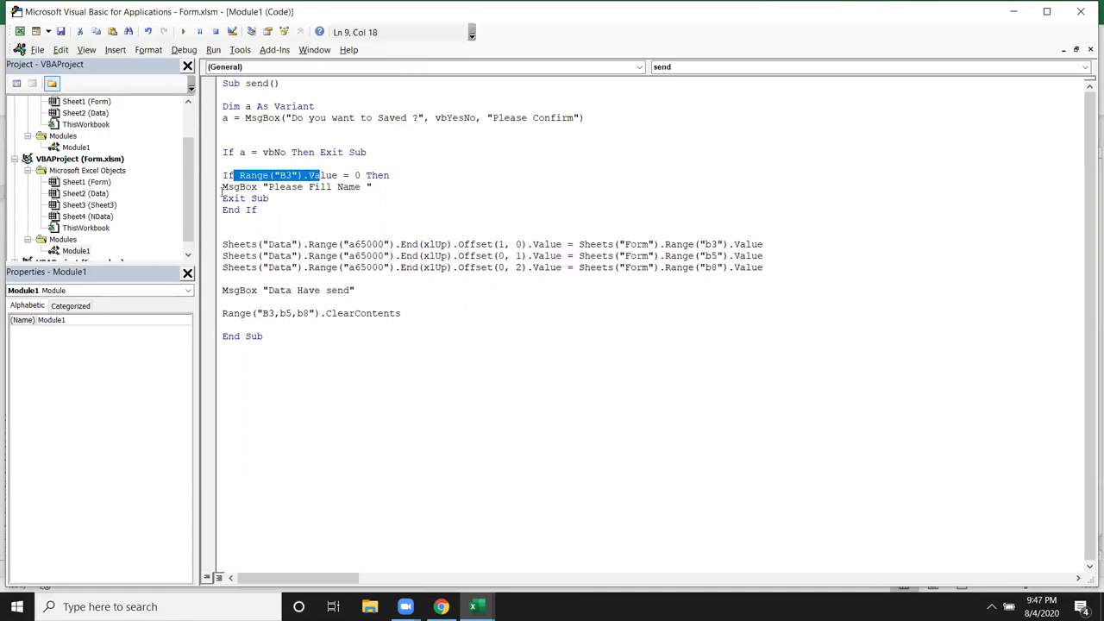
pyautogui.moveTo(222, 192); pyautogui.dragTo(274, 199)
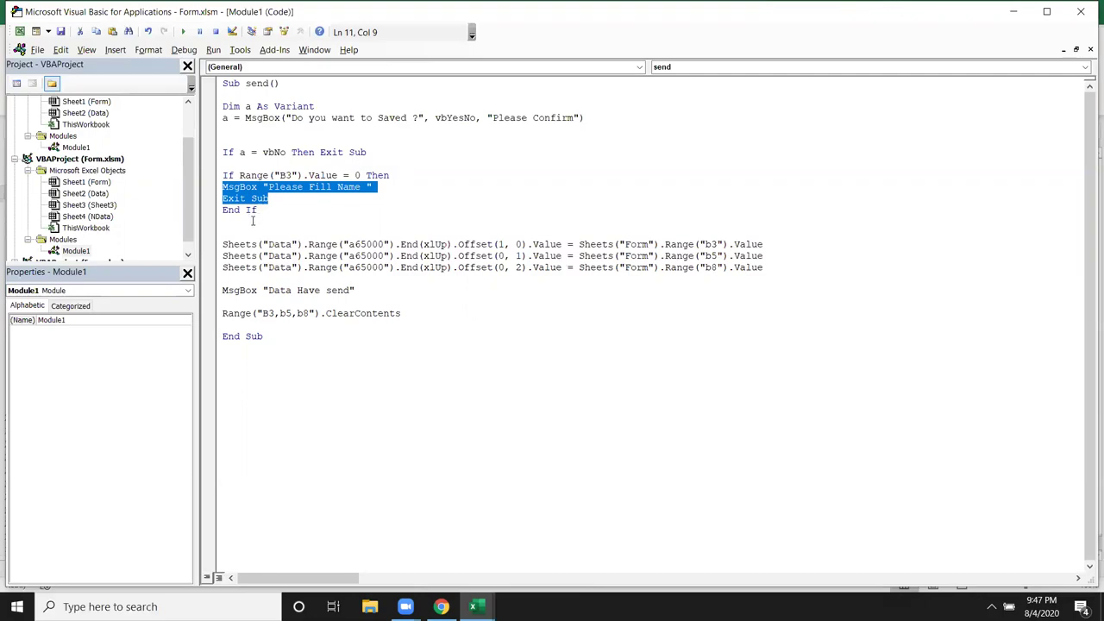
pyautogui.click(373, 176)
pyautogui.moveTo(223, 187)
pyautogui.mouseDown()
pyautogui.moveTo(280, 201)
pyautogui.moveTo(220, 213)
pyautogui.mouseUp()
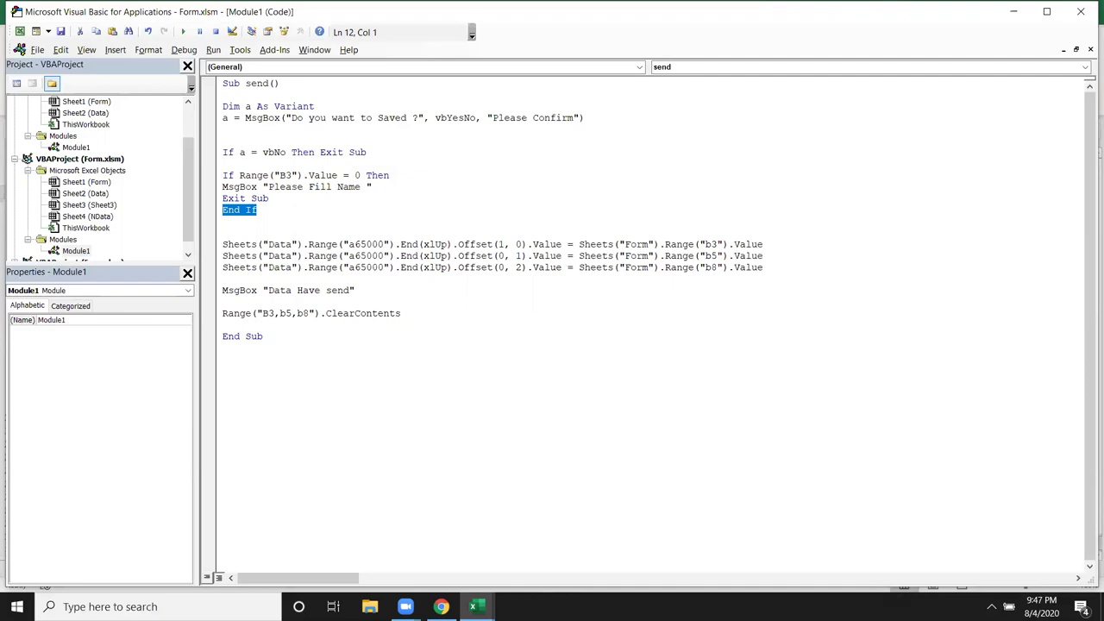
pyautogui.click(441, 607)
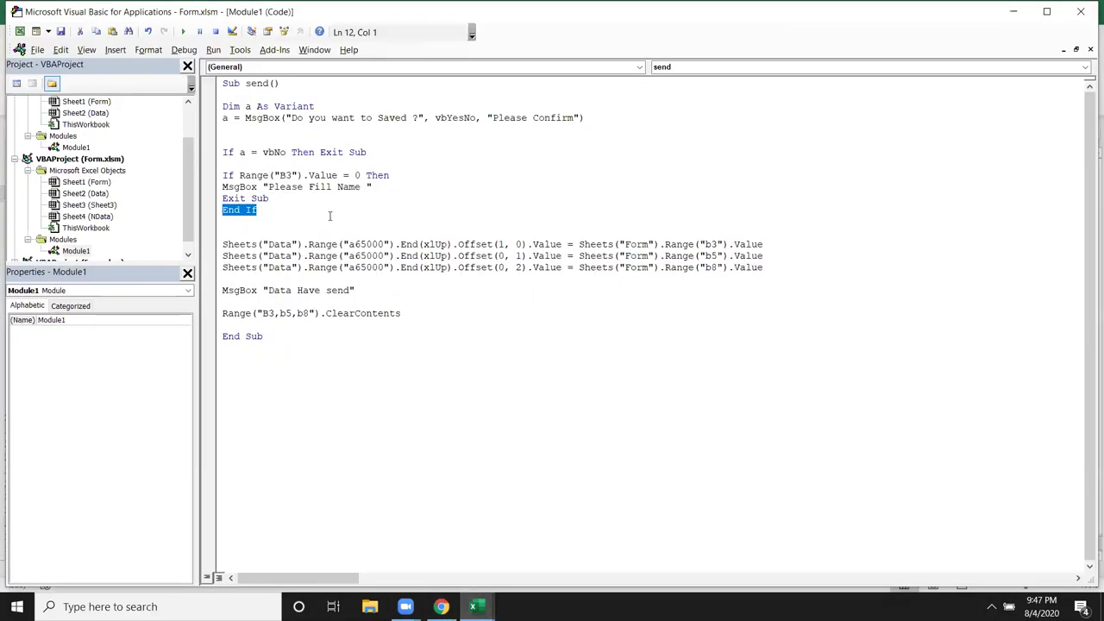
pyautogui.click(330, 216)
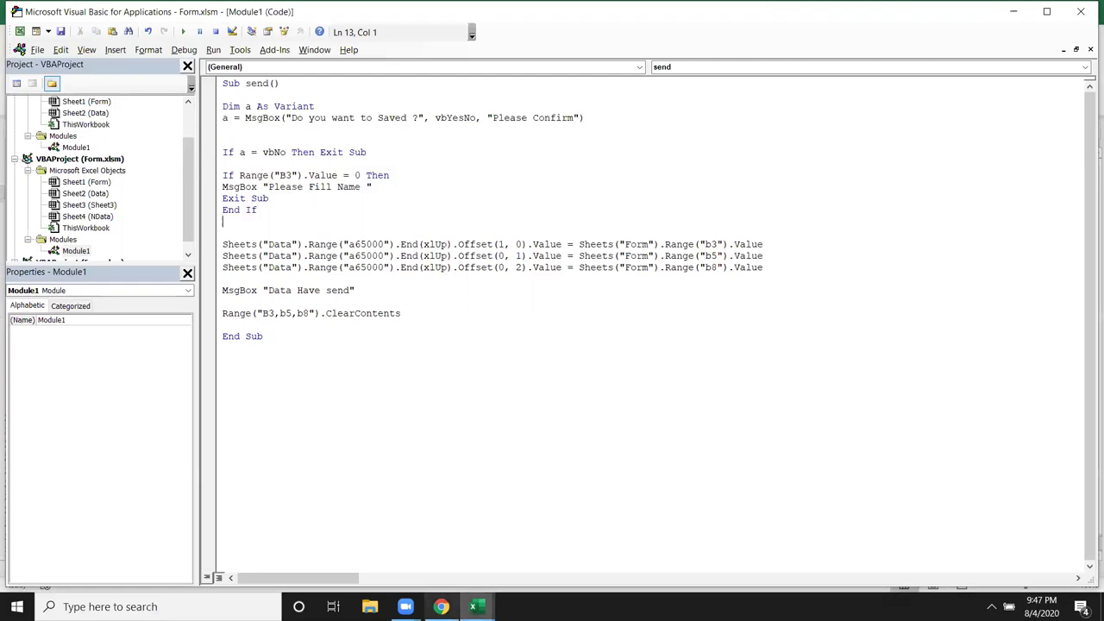
pyautogui.click(473, 607)
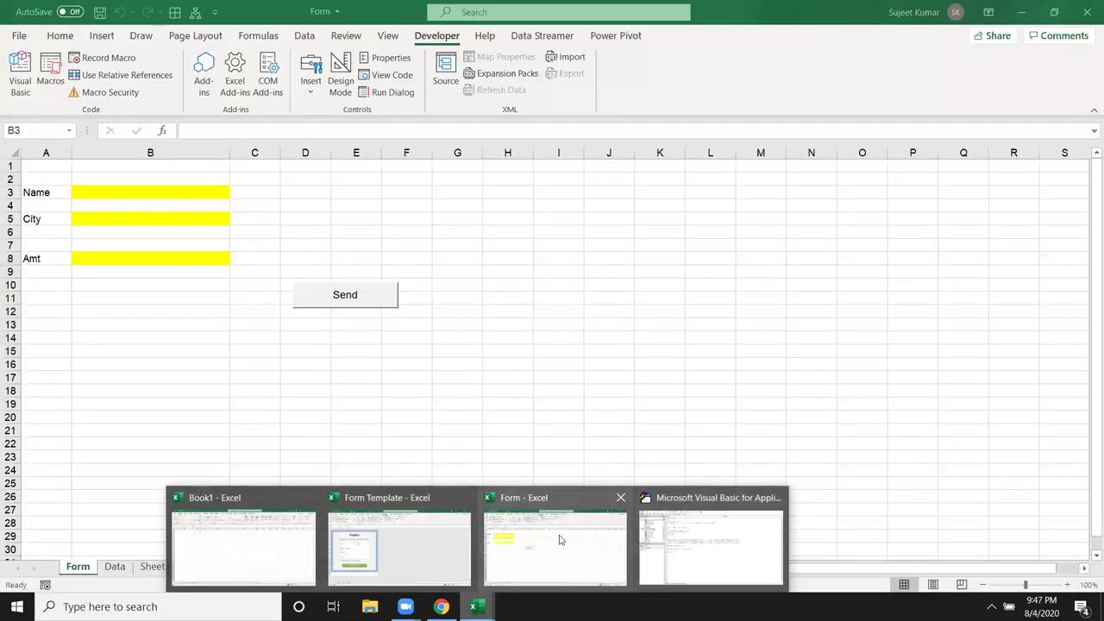
pyautogui.click(559, 539)
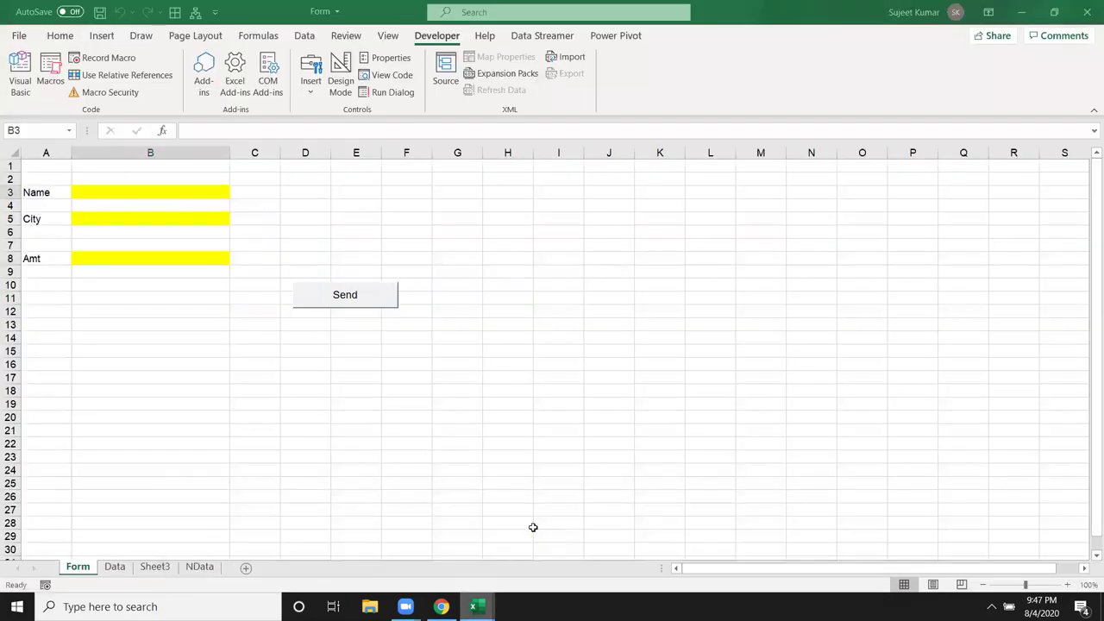
pyautogui.click(336, 310)
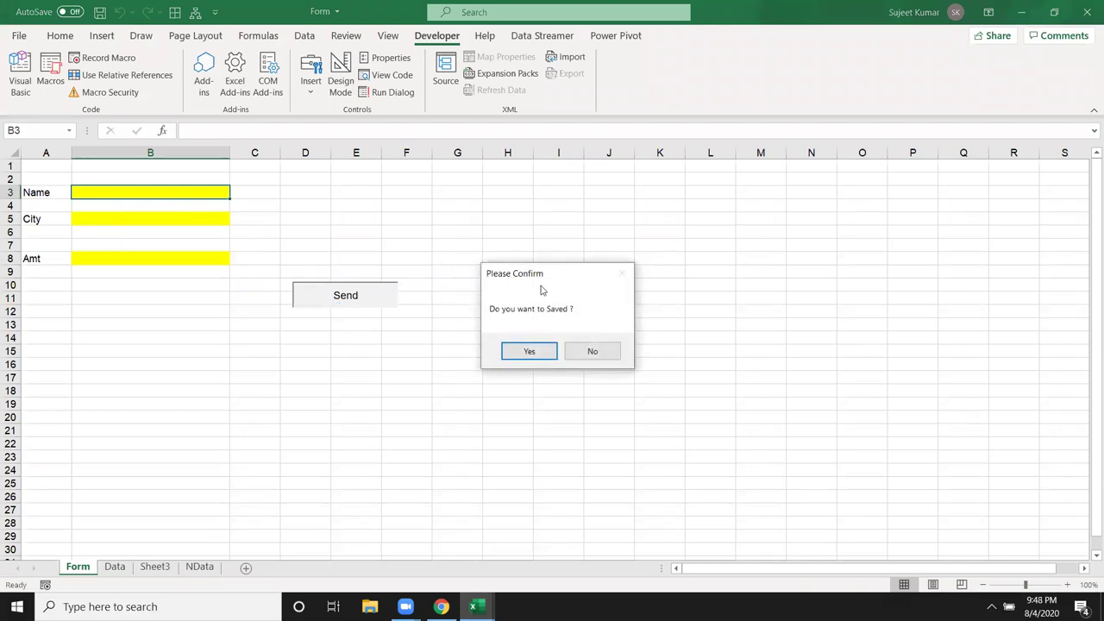
pyautogui.click(529, 352)
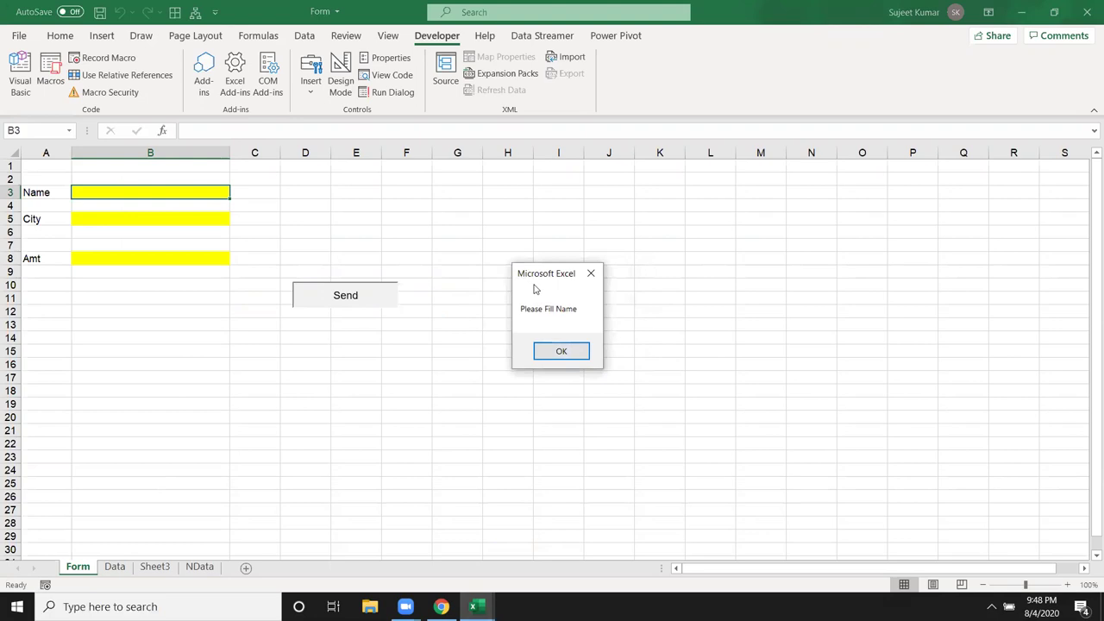
pyautogui.click(545, 354)
# - Move the 'If a = vbNo Then Exit Sub' line below the name check's End If, with blank lines above it
pyautogui.hotkey('alt', 'F11')
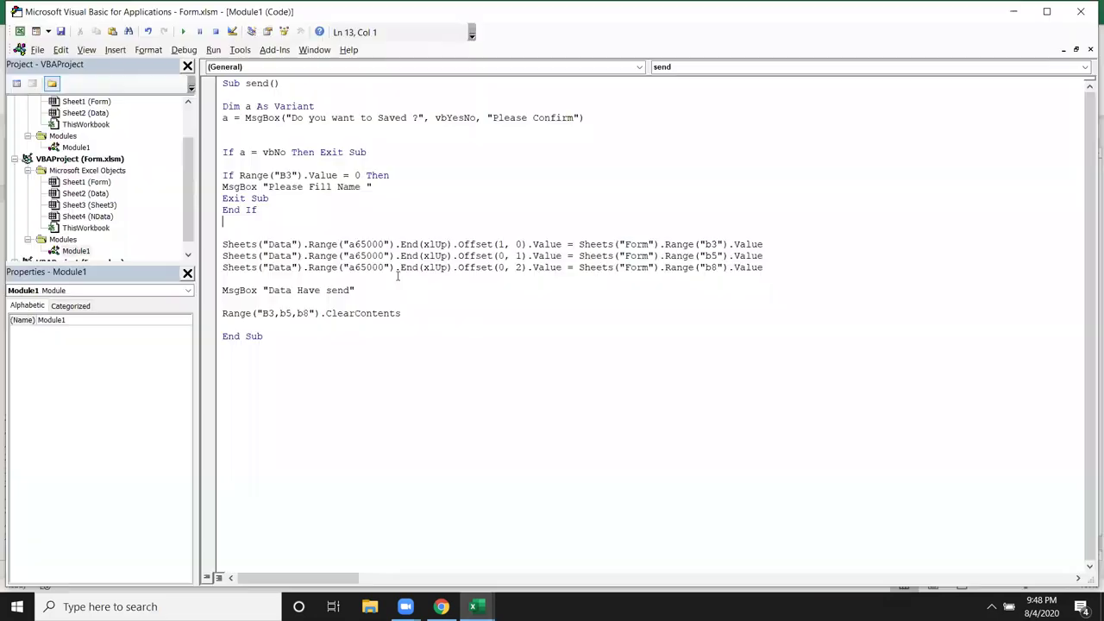
pyautogui.click(214, 153)
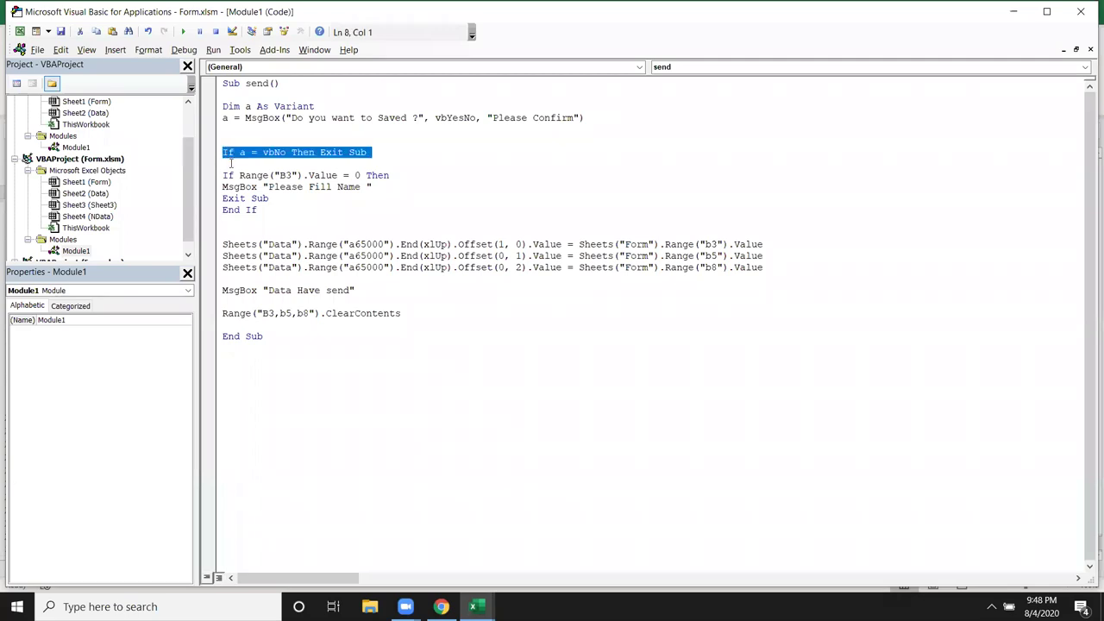
pyautogui.press('Delete')
pyautogui.click(237, 221)
pyautogui.press('Return')
pyautogui.press('Return')
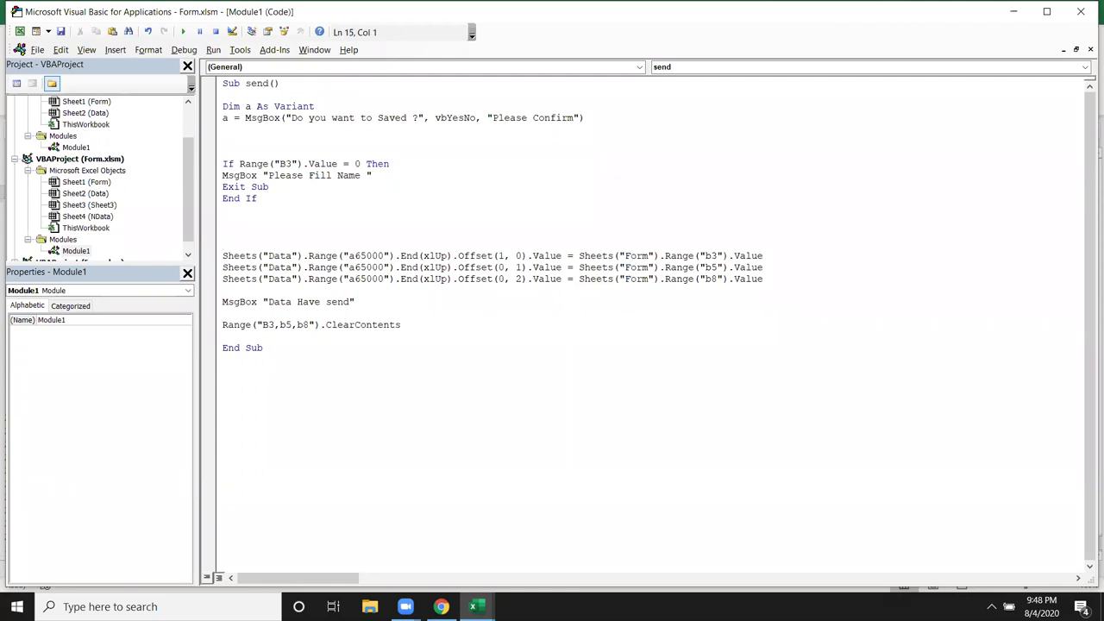
pyautogui.write('If a = vbNo Then Exit Sub')
pyautogui.press('Up')
pyautogui.press('Up')
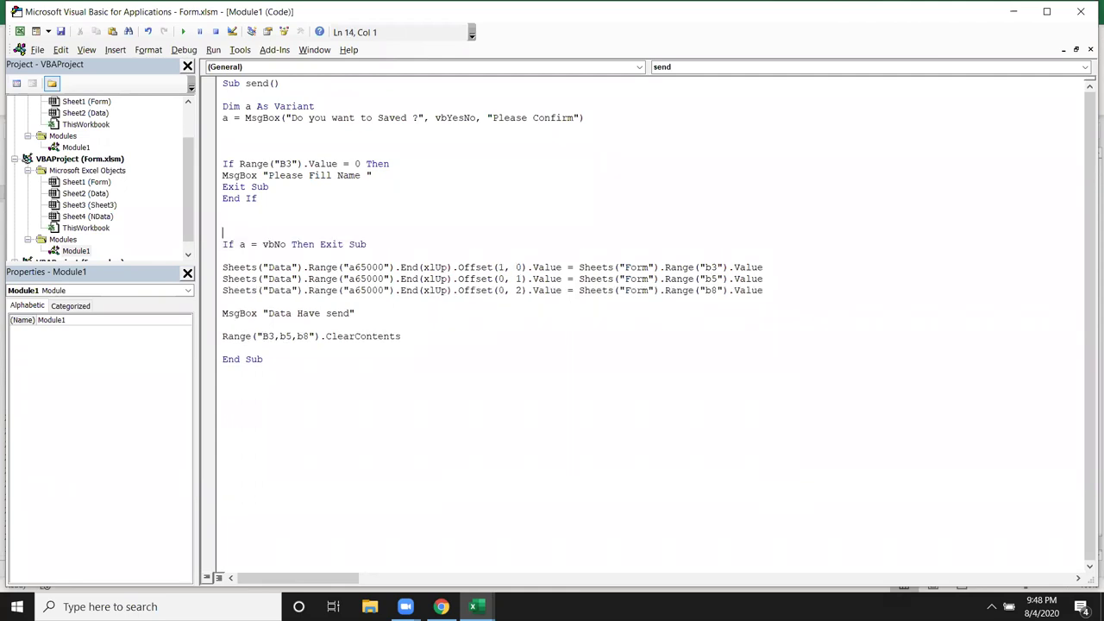
pyautogui.press('Return')
pyautogui.press('Return')
# - Check the City (B5) and Amt (B8) cells on the Form, then return to the blank code line
pyautogui.hotkey('alt', 'F11')
pyautogui.click(140, 219)
pyautogui.click(129, 258)
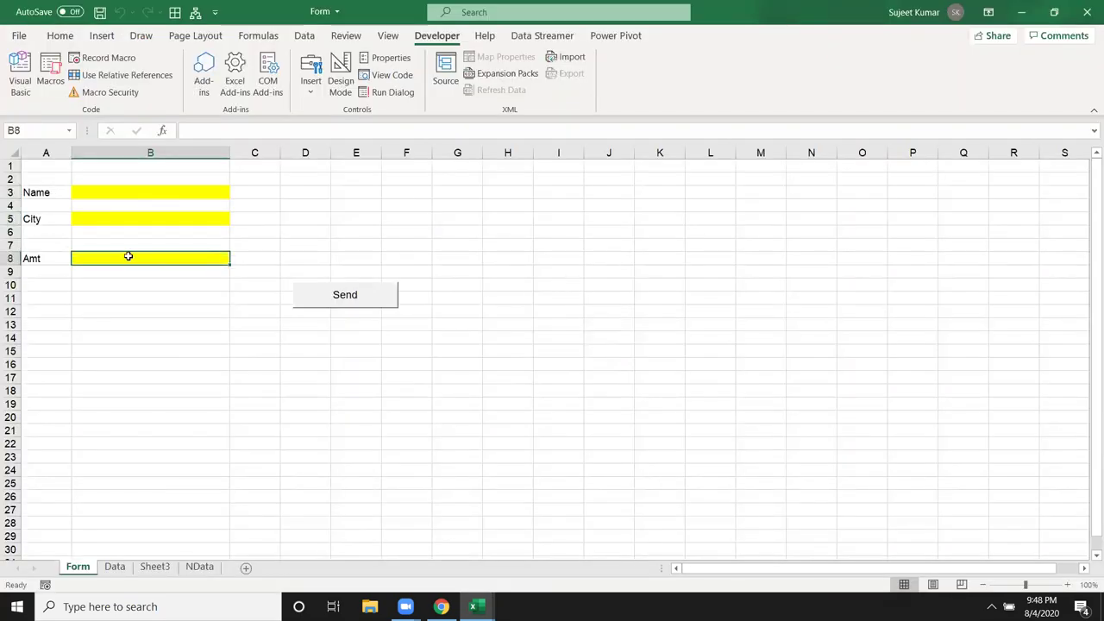
pyautogui.hotkey('alt', 'F11')
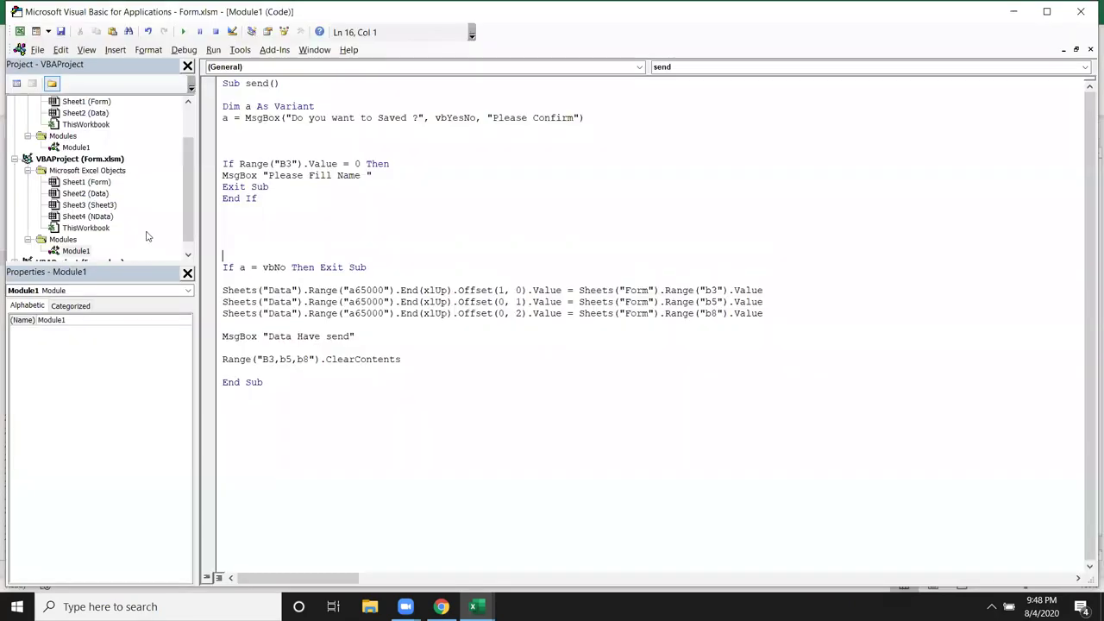
pyautogui.click(248, 232)
# - Write the condition If Range("B5").Value = 0 Or Range("B8") = 0 Then
pyautogui.write('if ')
pyautogui.write('range("')
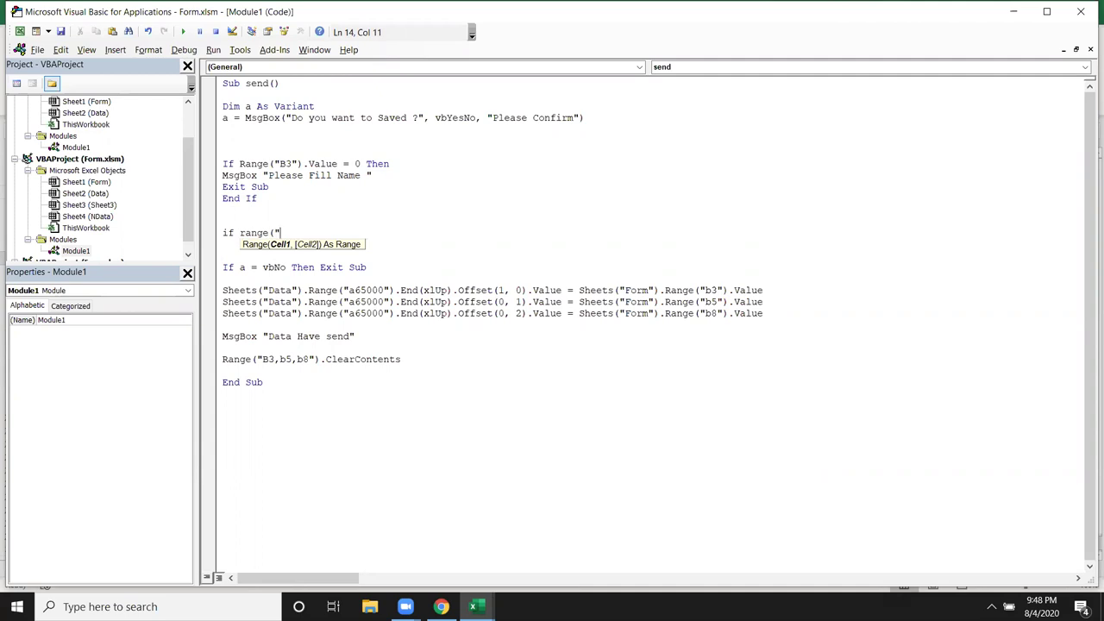
pyautogui.write('B5").v')
pyautogui.press('Tab')
pyautogui.write('= ')
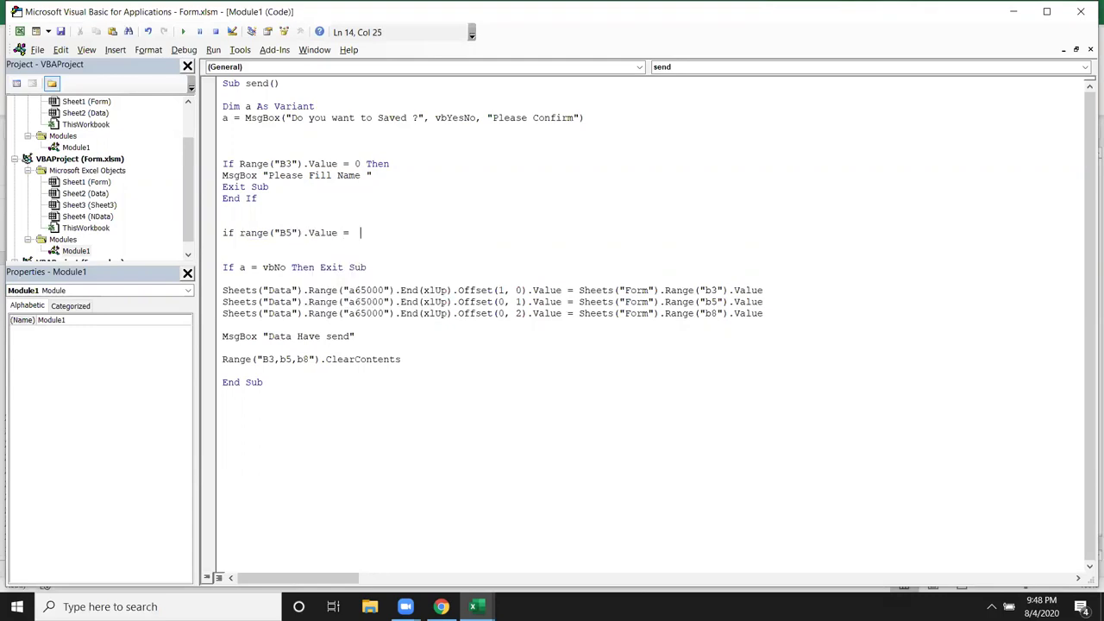
pyautogui.write('0 or ')
pyautogui.write('range(')
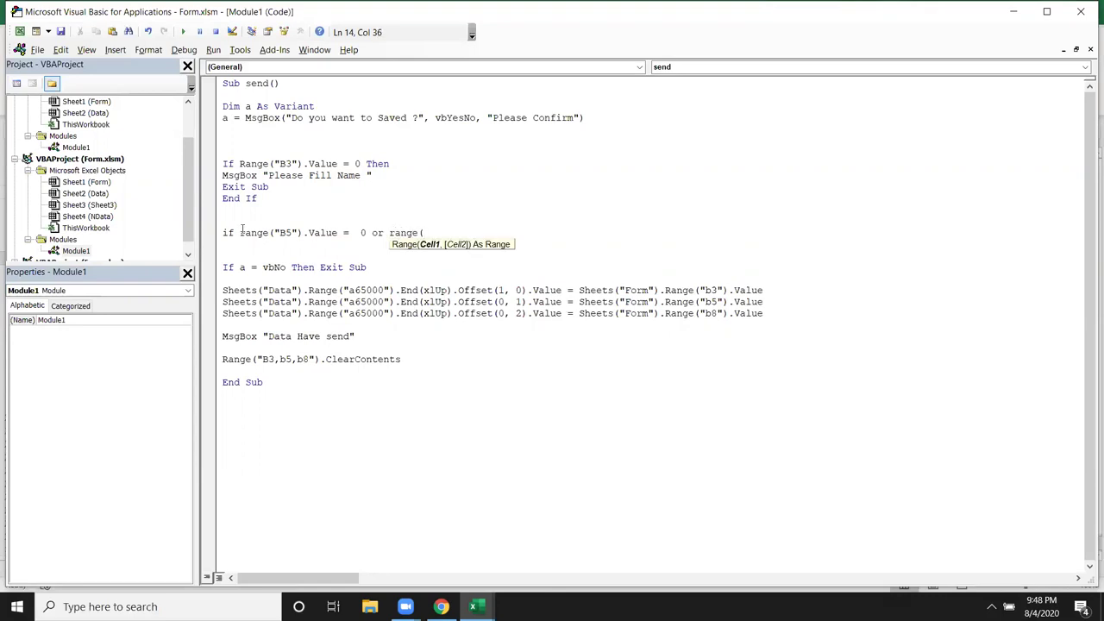
pyautogui.write('"B8")')
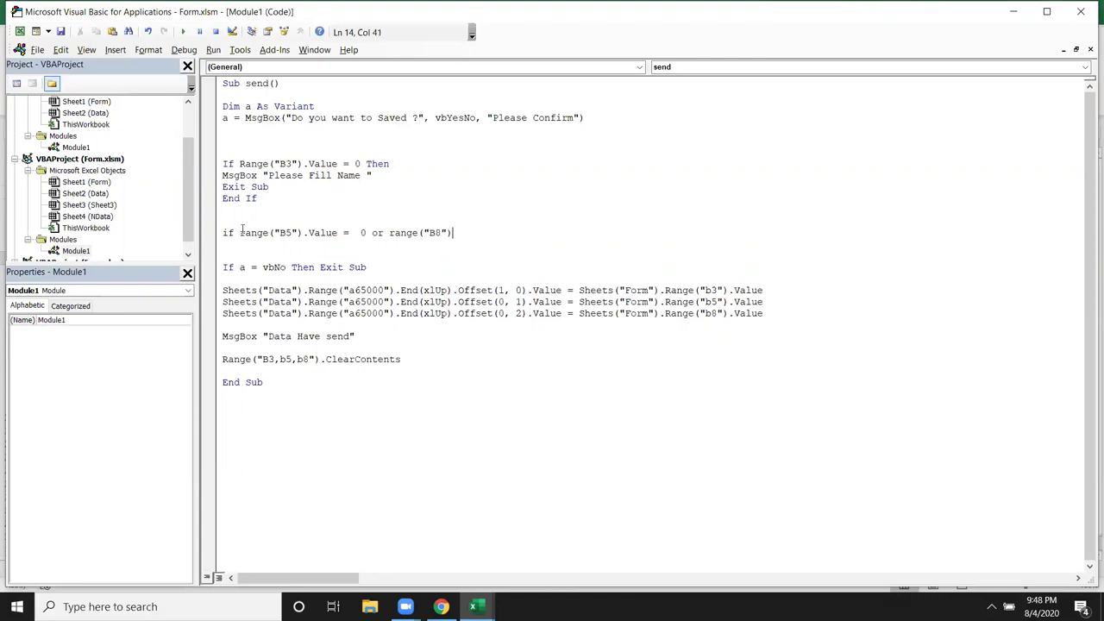
pyautogui.write('=0')
pyautogui.write(' th')
pyautogui.write('en')
pyautogui.press('Return')
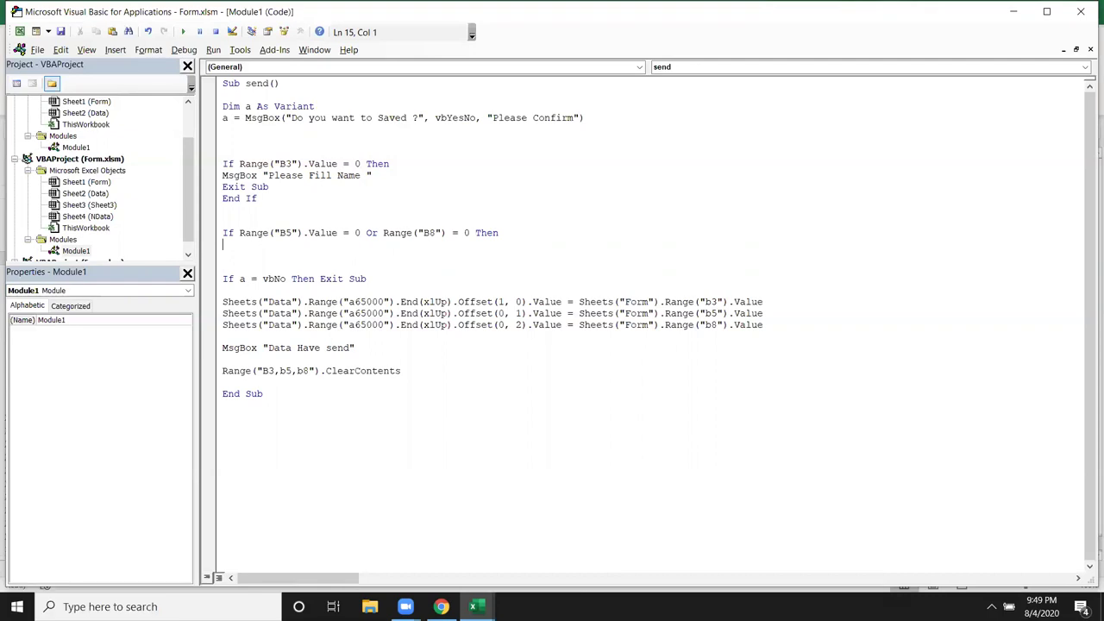
# - Complete the check with MsgBox "Please Filled City or Amt", Exit Sub and End If
pyautogui.write('msgbox "Please Filled City p')
pyautogui.press('BackSpace')
pyautogui.write('or ')
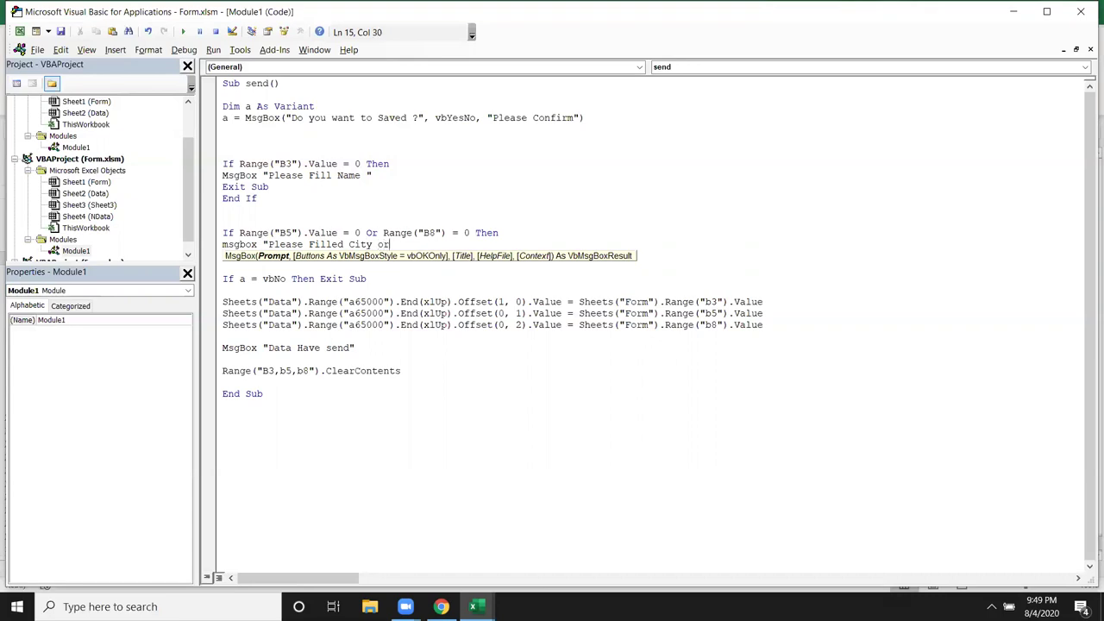
pyautogui.write('Amt"')
pyautogui.press('Return')
pyautogui.write('exitsub')
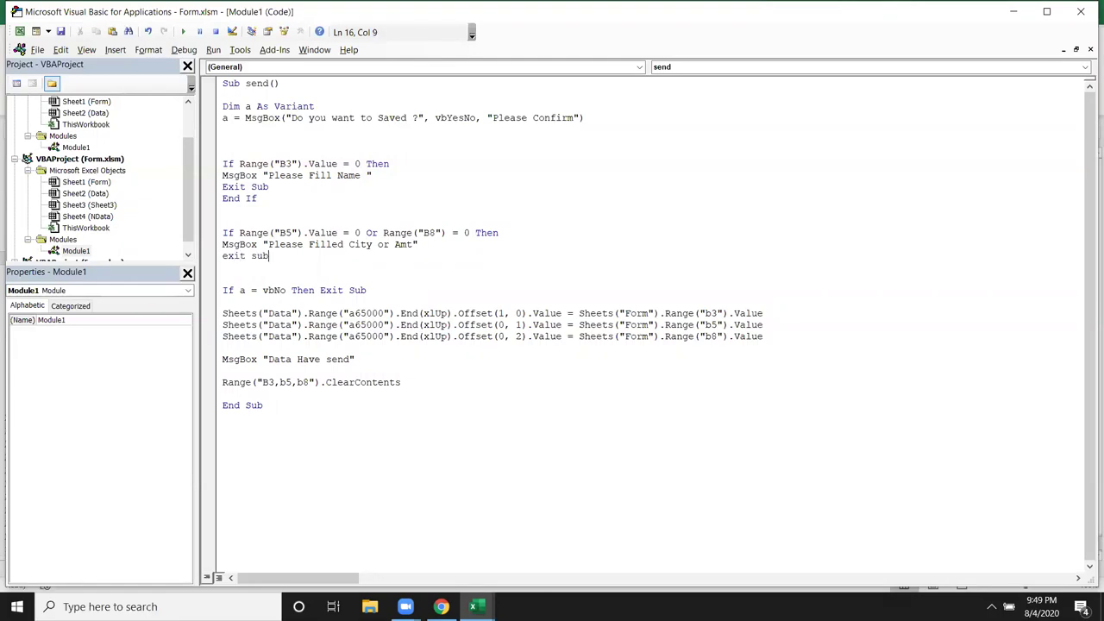
pyautogui.press('Return')
pyautogui.write('end if')
pyautogui.press('Return')
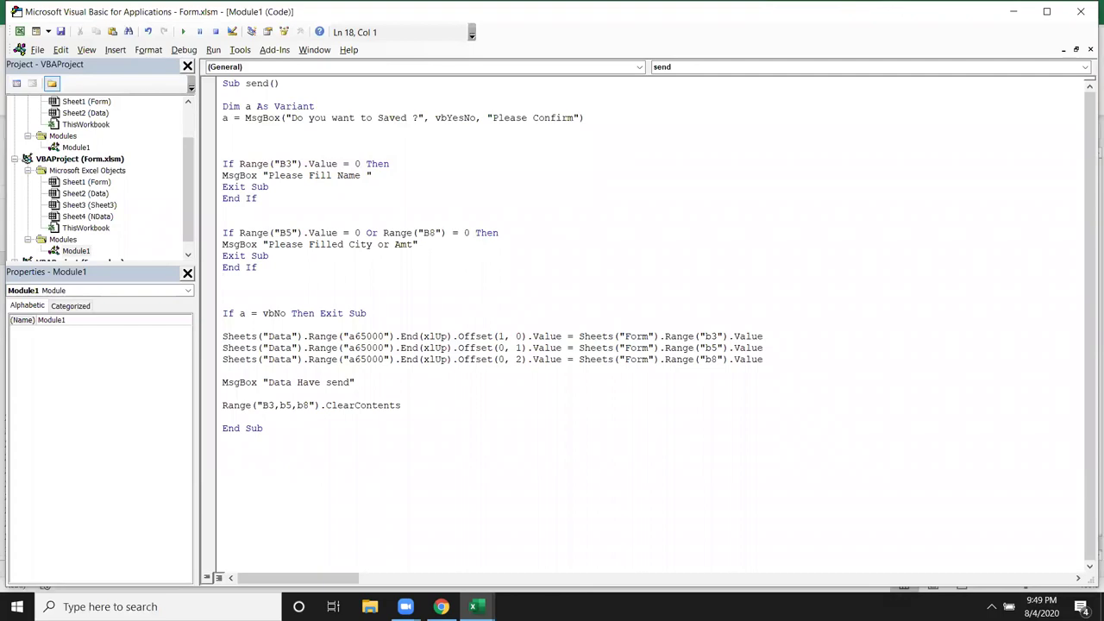
pyautogui.press('Return')
pyautogui.hotkey('alt', 'F11')
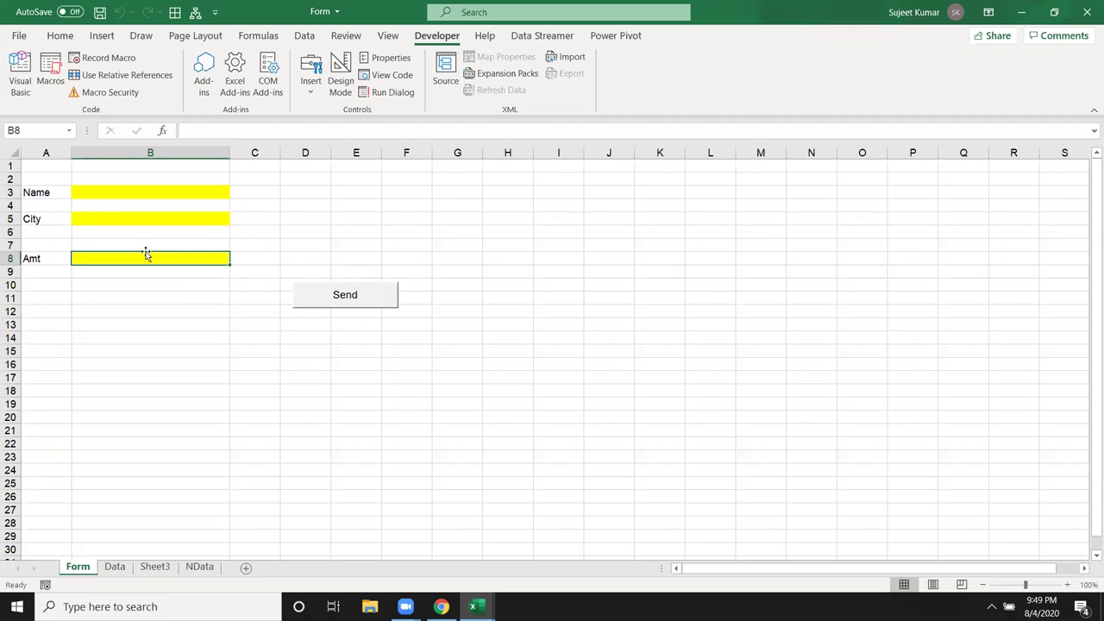
# - Duplicate the City/Amt check block directly below itself
pyautogui.hotkey('alt', 'F11')
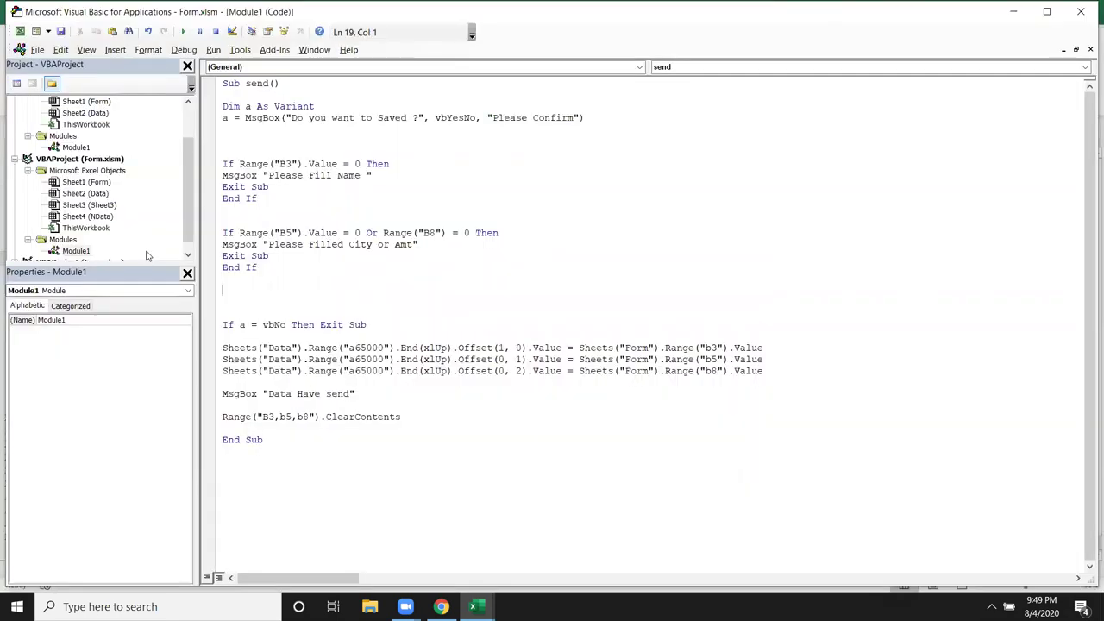
pyautogui.press('Up')
pyautogui.press('Up')
pyautogui.press('Up')
pyautogui.press('Up')
pyautogui.press('Up')
pyautogui.hotkey('shift', 'Down')
pyautogui.hotkey('shift', 'Down')
pyautogui.hotkey('shift', 'Down')
pyautogui.hotkey('shift', 'Down')
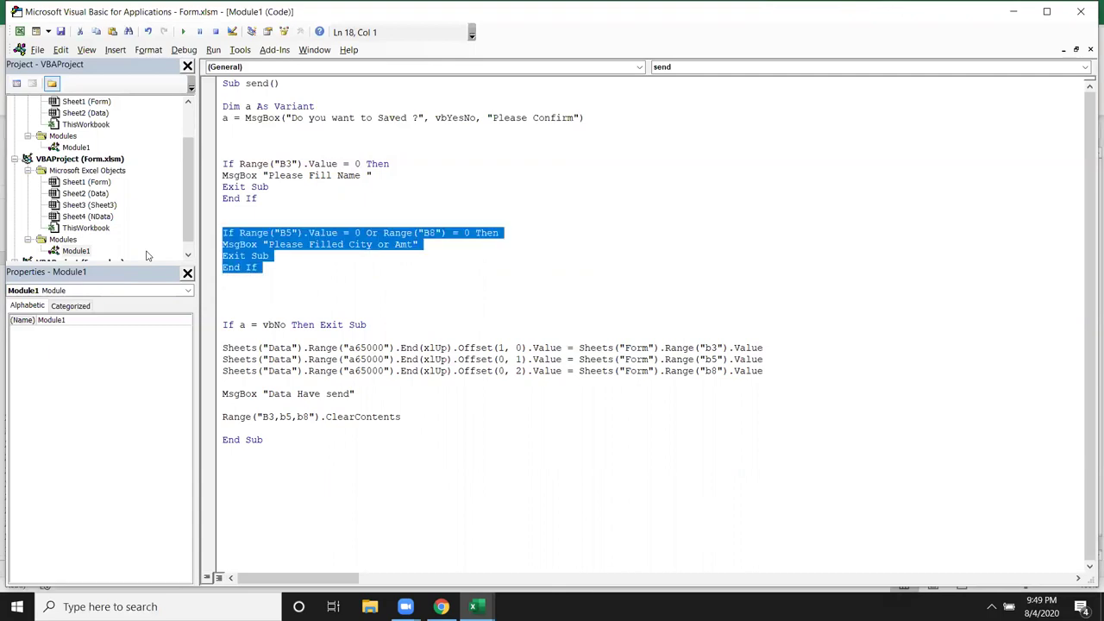
pyautogui.hotkey('ctrl', 'c')
pyautogui.press('Down')
pyautogui.hotkey('ctrl', 'v')
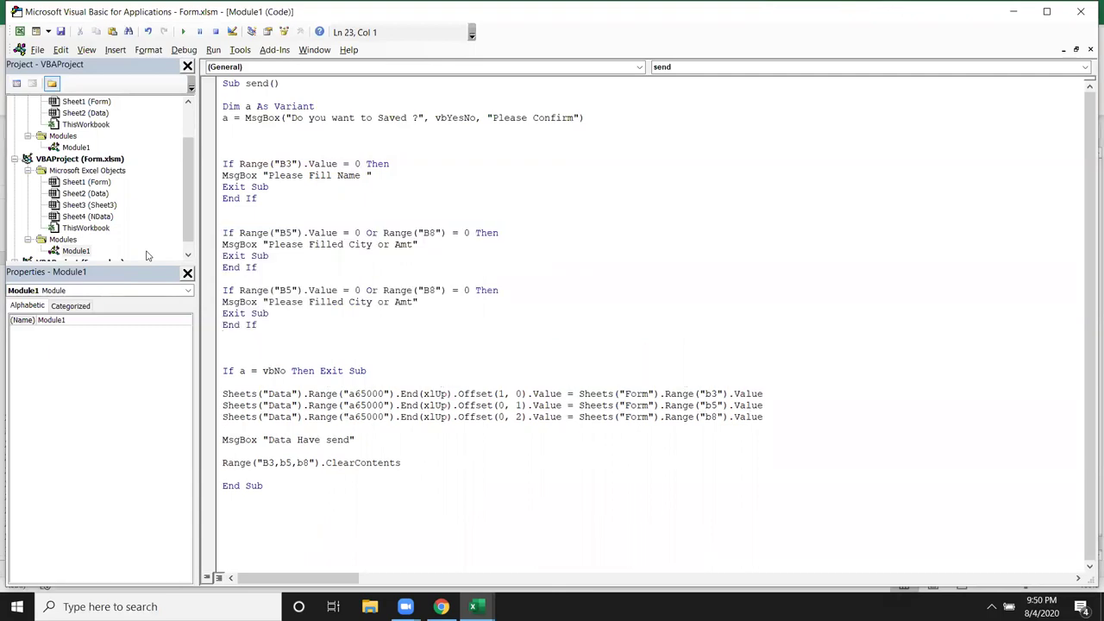
# - Change the copied condition to B5 >= 50 And B8 <= 500
pyautogui.doubleClick(344, 291)
pyautogui.write('>= 50')
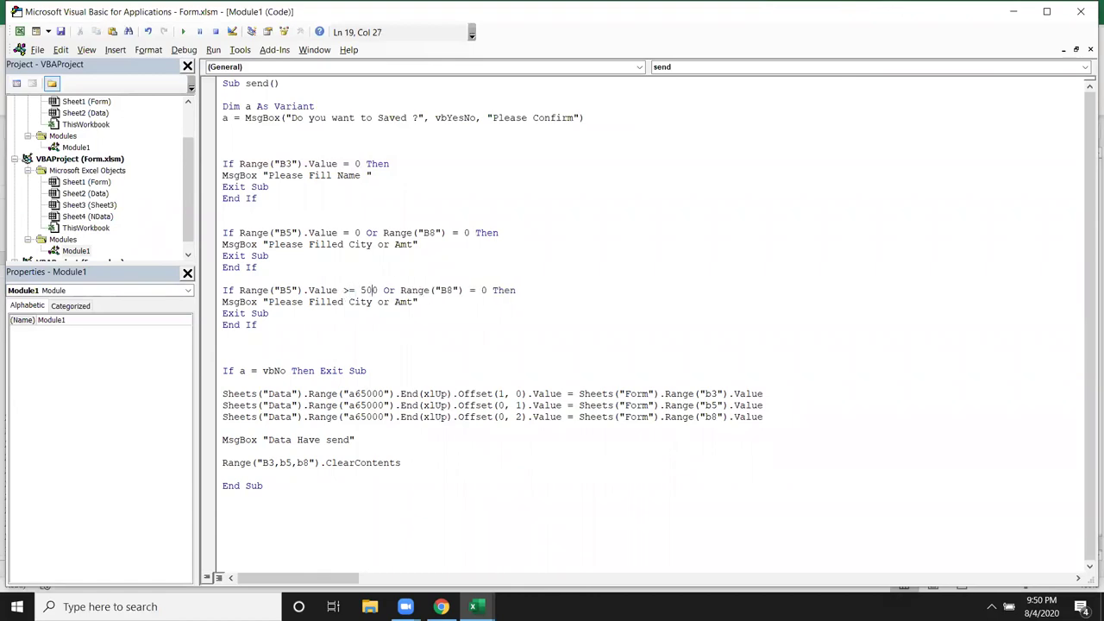
pyautogui.doubleClick(390, 291)
pyautogui.write('and')
pyautogui.click(427, 314)
pyautogui.doubleClick(478, 291)
pyautogui.write('<=')
pyautogui.press('Delete')
pyautogui.press('Delete')
pyautogui.write('500')
pyautogui.click(469, 312)
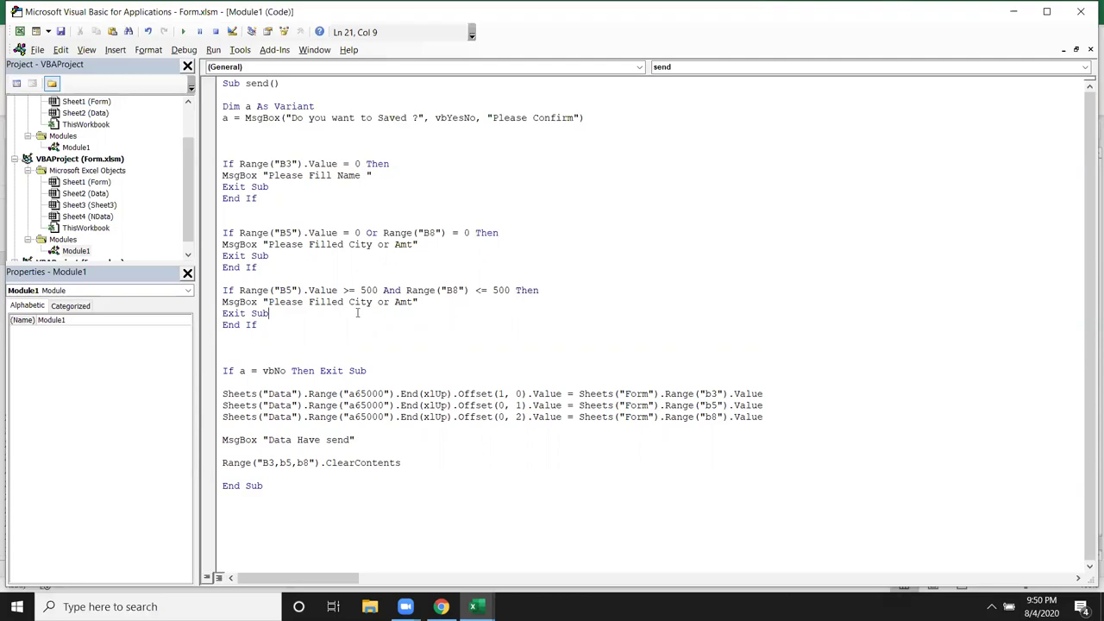
# - Set the copied warning to "Please Filled Amt 50 to 500" and view the Data sheet
pyautogui.moveTo(269, 302); pyautogui.dragTo(413, 302)
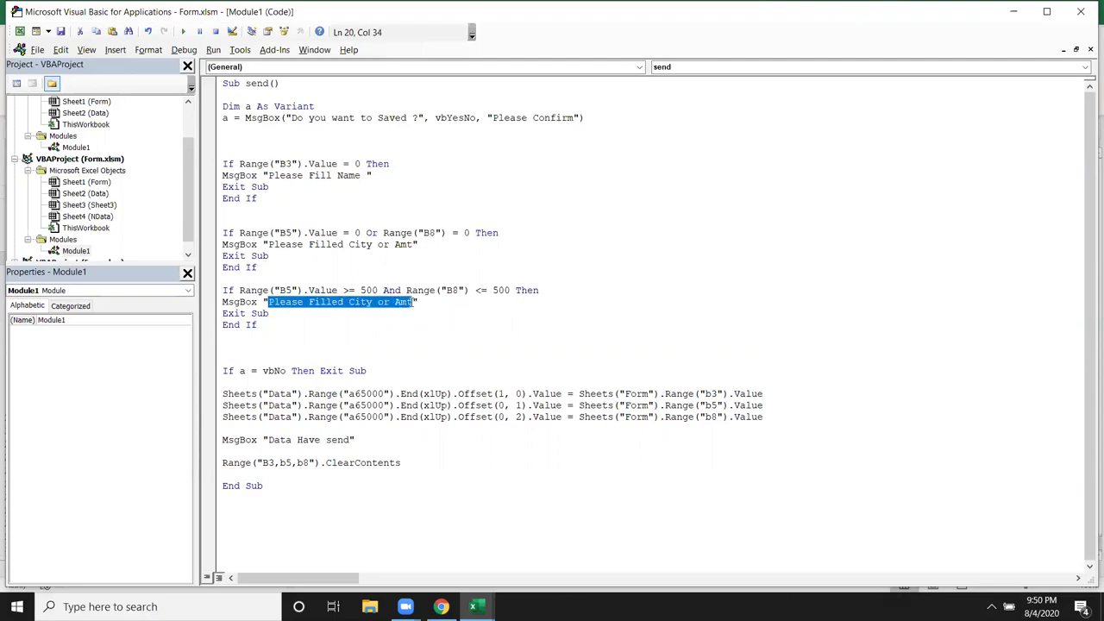
pyautogui.write('Please Filled Amt 50 to 500')
pyautogui.click(269, 313)
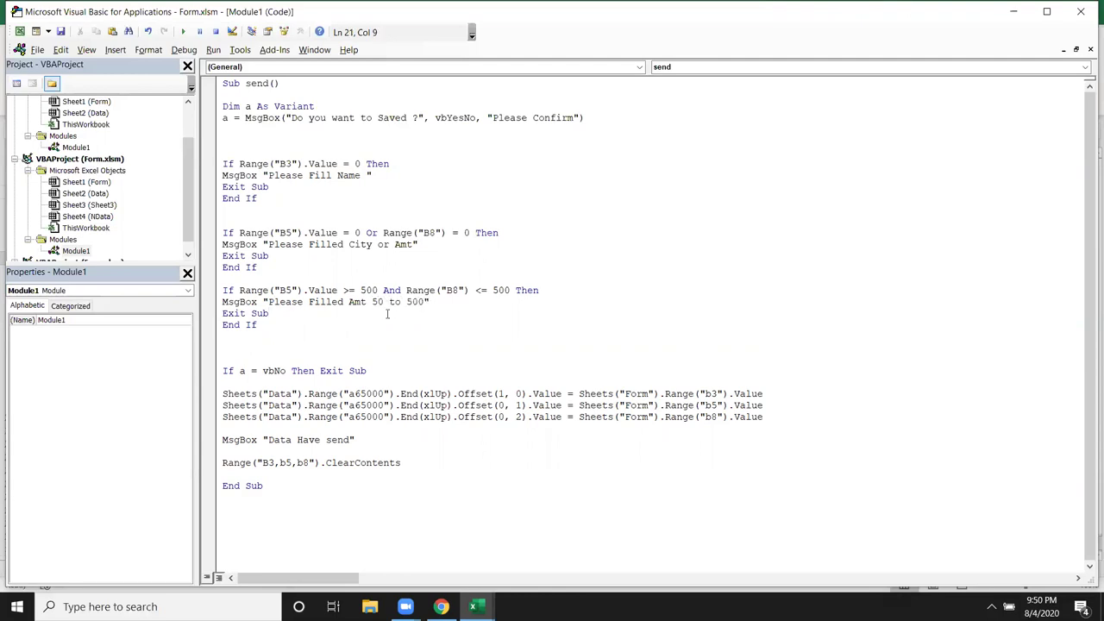
pyautogui.click(292, 348)
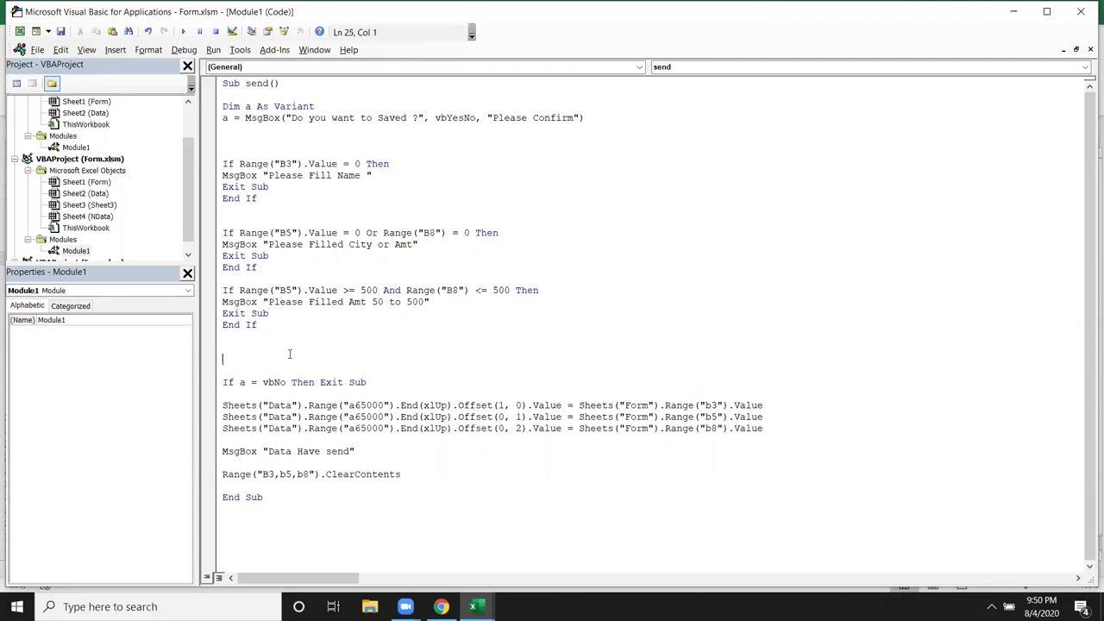
pyautogui.hotkey('alt', 'F11')
pyautogui.click(115, 566)
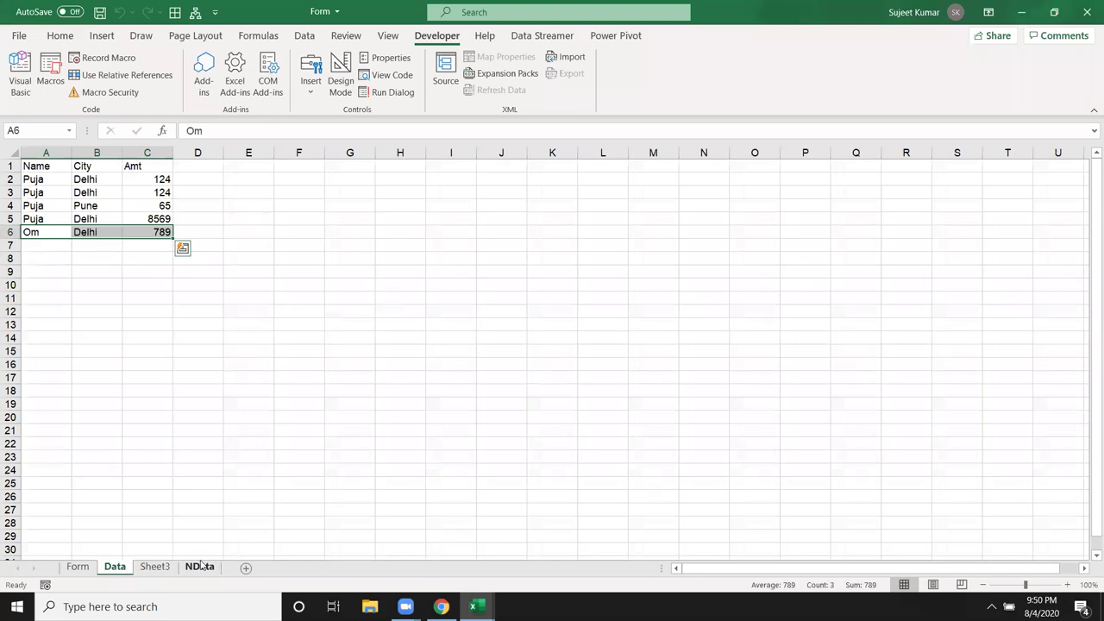
# - Look over the NData and Data sheets, dismissing a quick-analysis pop-up
pyautogui.click(200, 567)
pyautogui.click(115, 567)
pyautogui.hotkey('ctrl', 'q')
pyautogui.click(151, 471)
pyautogui.click(197, 568)
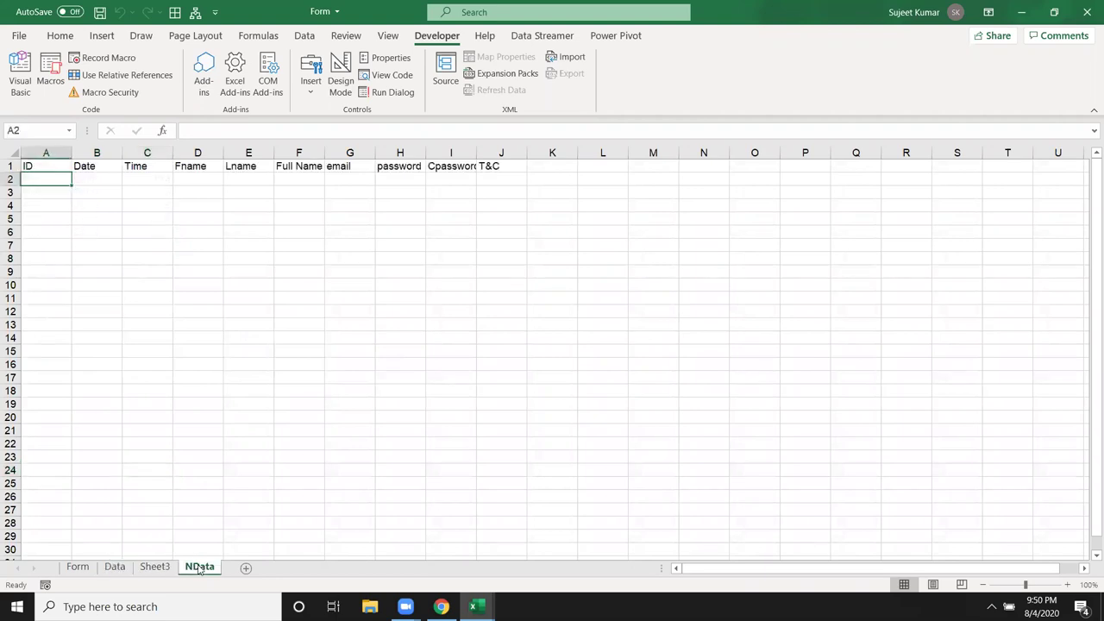
pyautogui.click(119, 572)
# - Make a Data (2) copy of the Data sheet, then permanently delete it
pyautogui.keyDown('ctrl'); pyautogui.moveTo(119, 572); pyautogui.dragTo(157, 556); pyautogui.keyUp('ctrl')
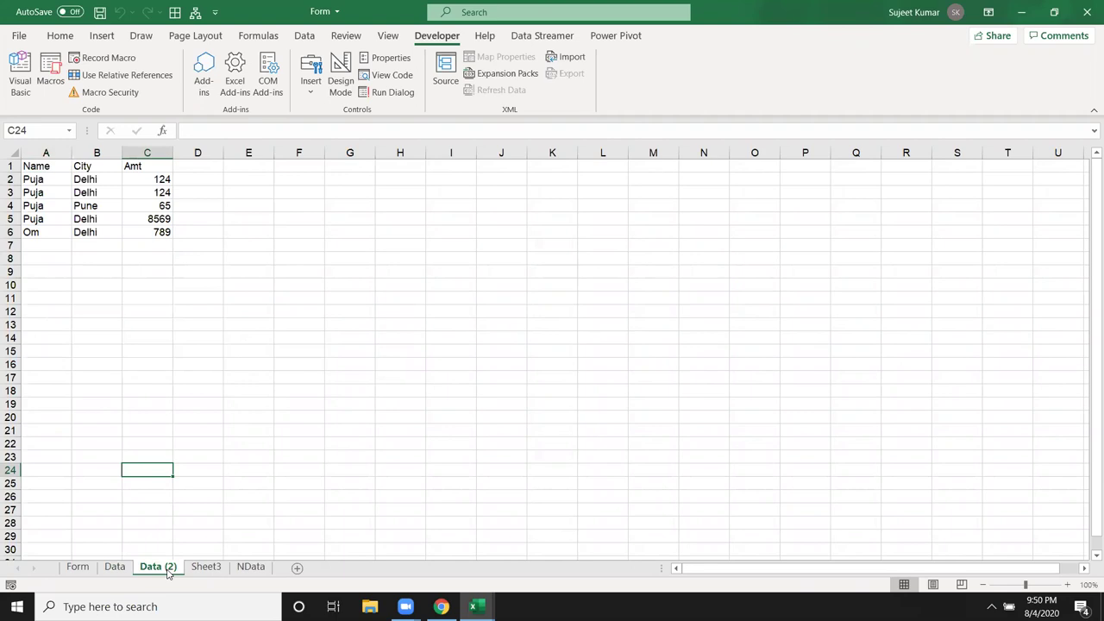
pyautogui.rightClick(162, 571)
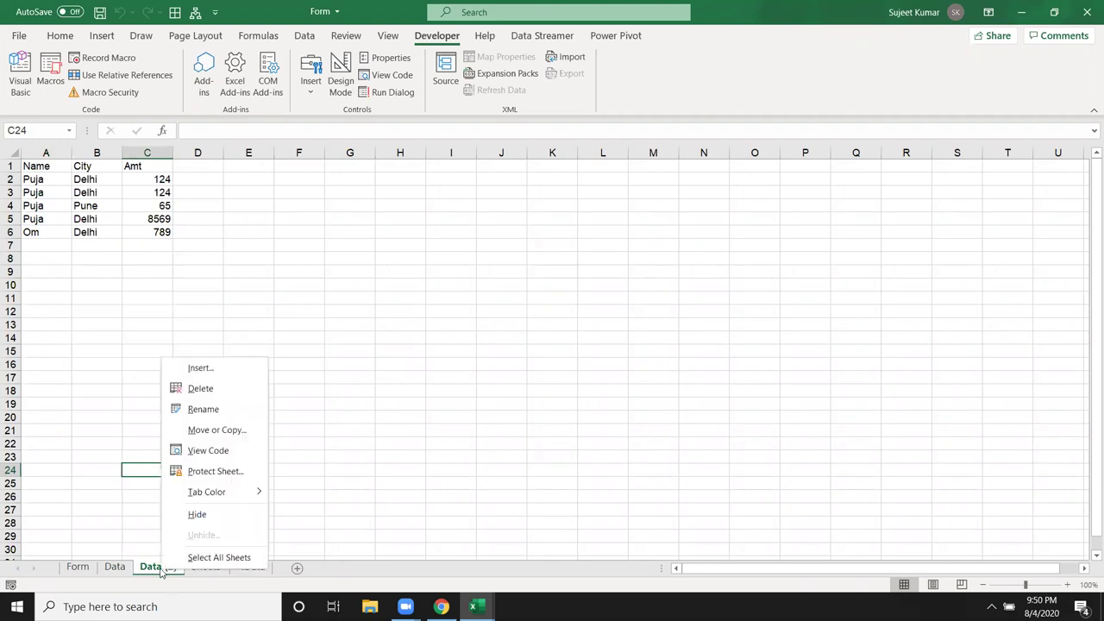
pyautogui.click(199, 388)
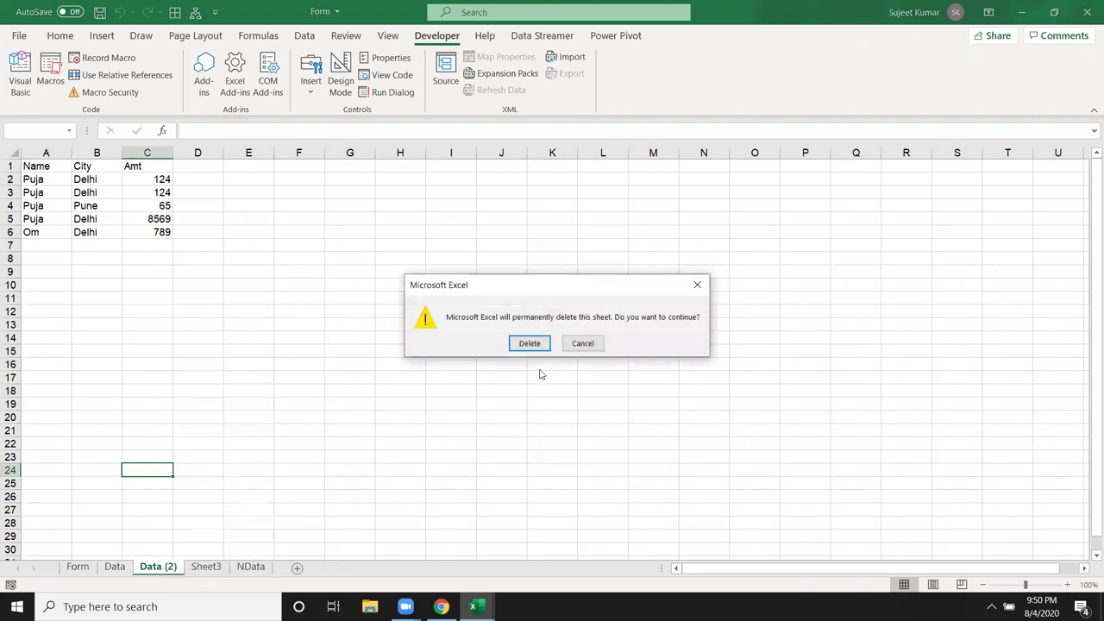
pyautogui.click(530, 344)
# - Copy the Data sheet again and name the new sheet DT
pyautogui.click(201, 568)
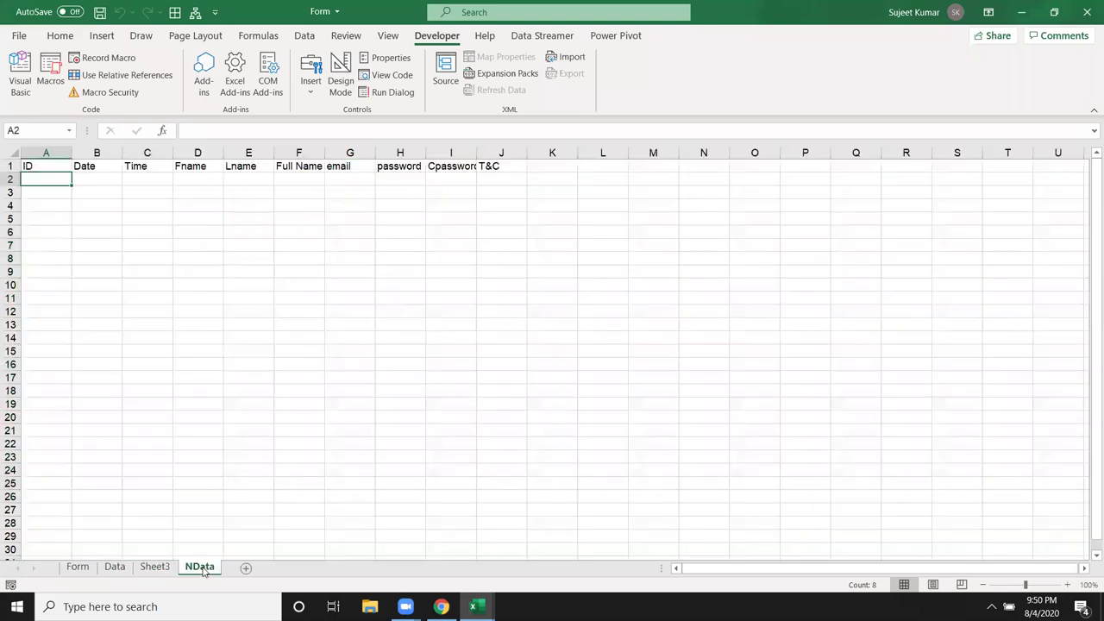
pyautogui.click(115, 566)
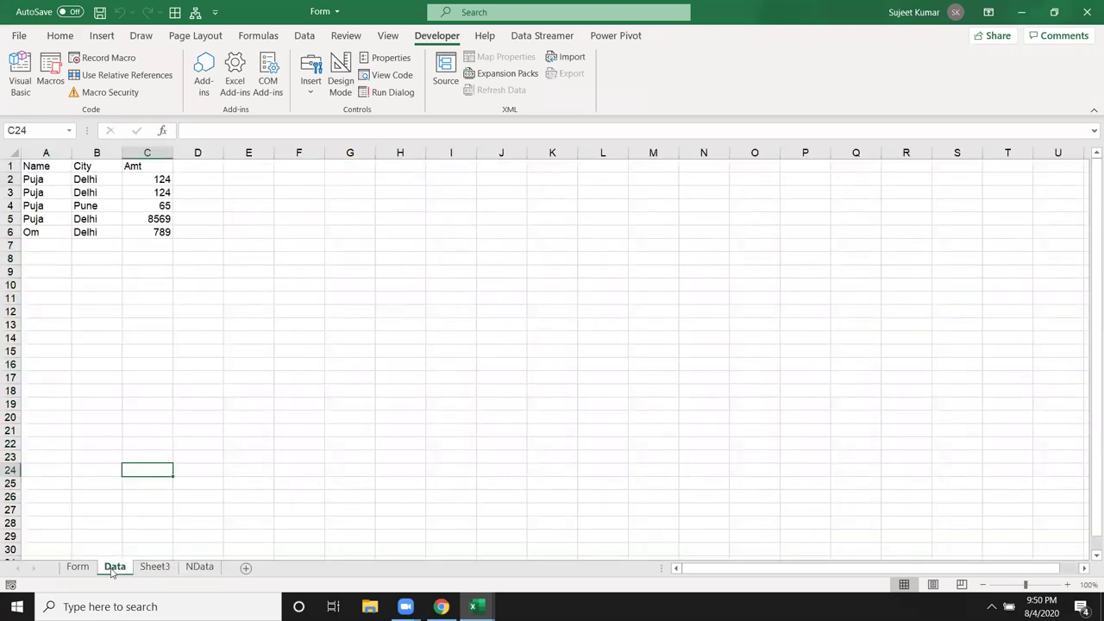
pyautogui.moveTo(157, 561); pyautogui.dragTo(159, 561)
pyautogui.doubleClick(158, 566)
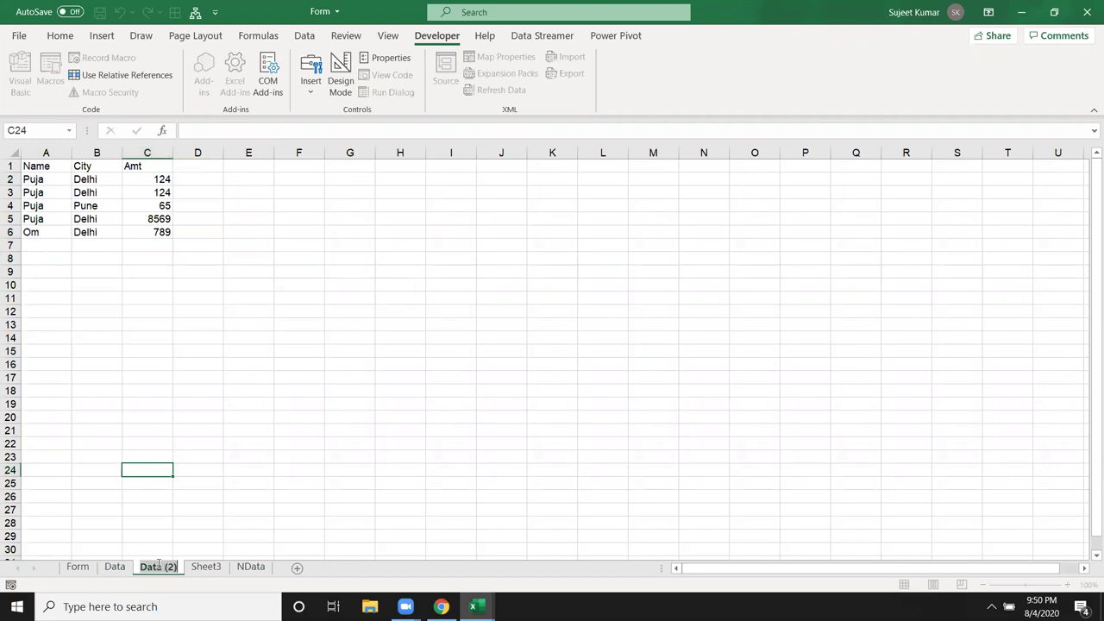
pyautogui.write('DT')
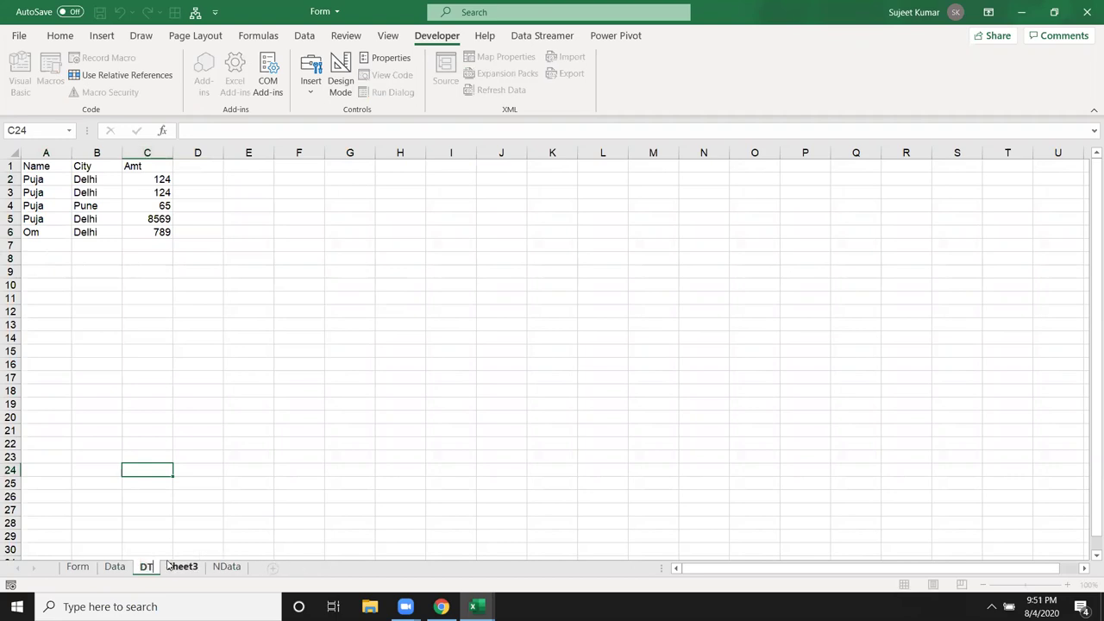
pyautogui.click(256, 481)
# - Review the Form and Data sheets and mark row A7:C7 on DT where new entries land
pyautogui.click(77, 567)
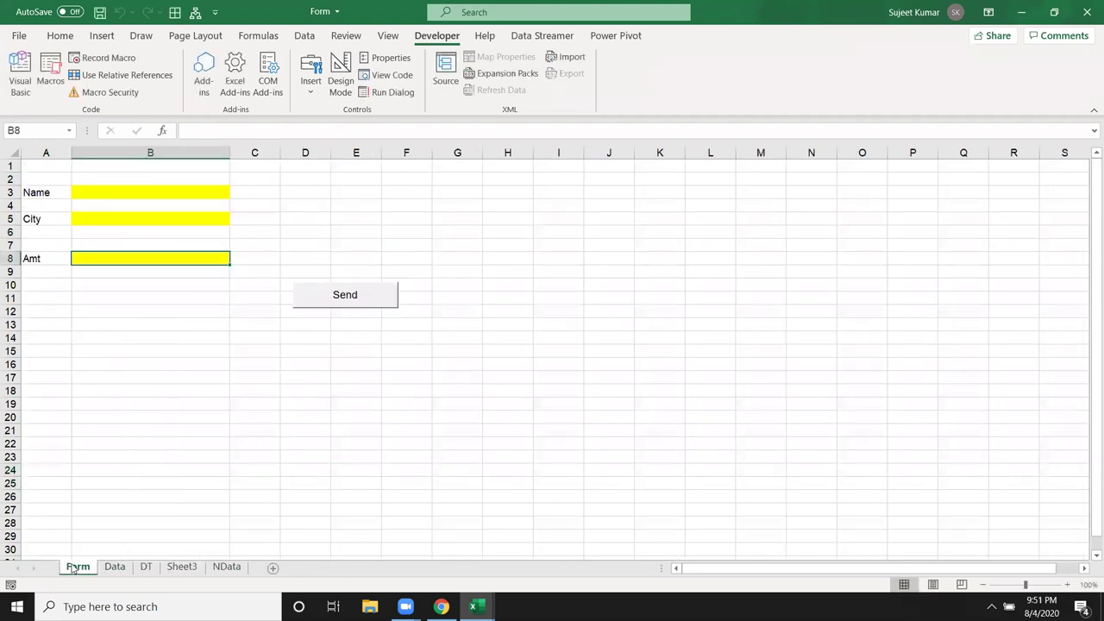
pyautogui.click(119, 219)
pyautogui.click(127, 197)
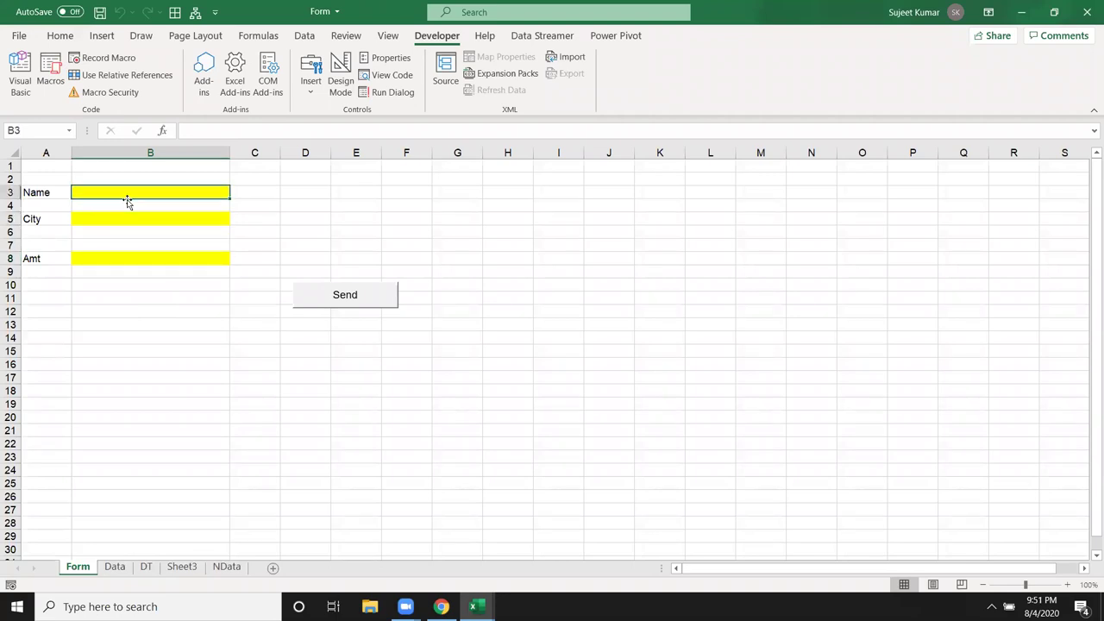
pyautogui.click(115, 567)
pyautogui.click(145, 567)
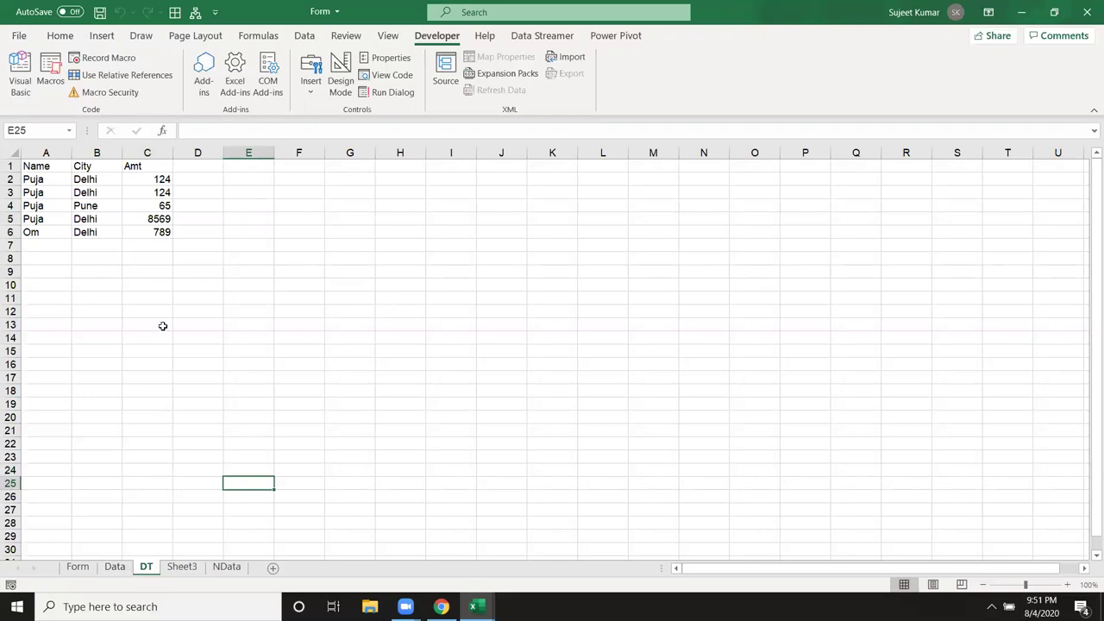
pyautogui.click(44, 245)
pyautogui.moveTo(44, 245); pyautogui.dragTo(137, 244)
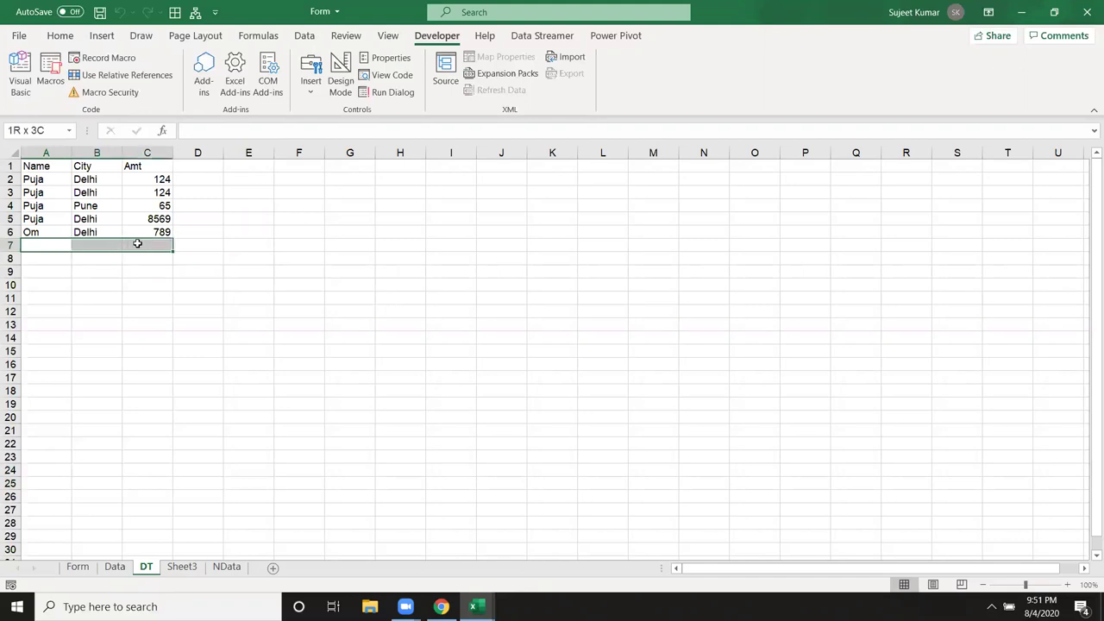
pyautogui.click(115, 567)
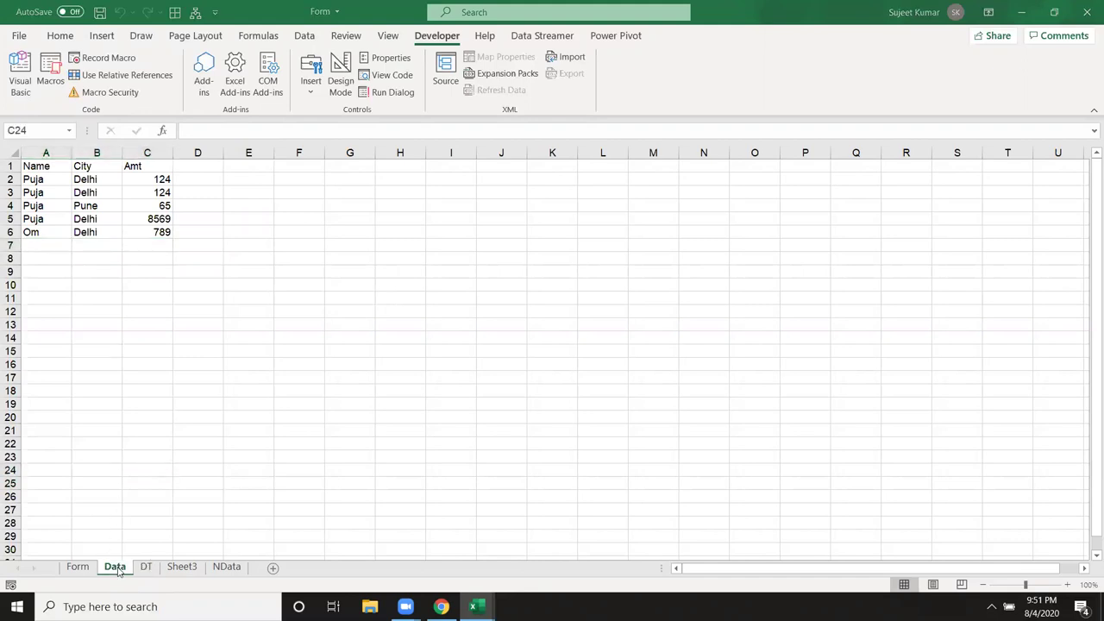
pyautogui.hotkey('alt', 'F11')
# - Add blank lines around the save check in the send macro
pyautogui.press('Return')
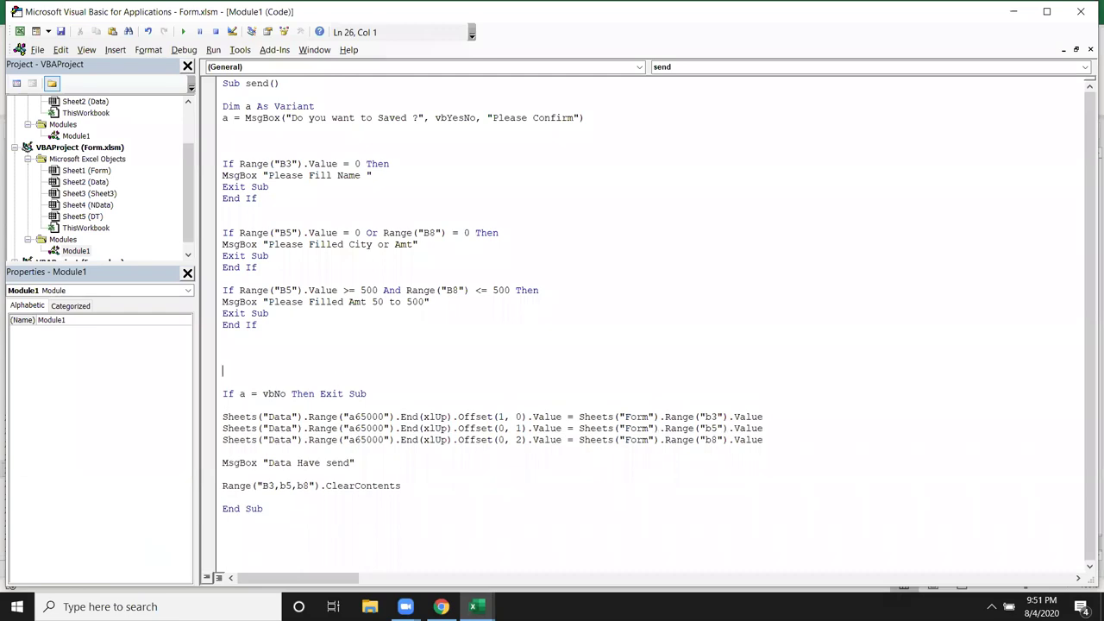
pyautogui.press('Down')
pyautogui.press('Down')
pyautogui.press('Down')
pyautogui.press('Return')
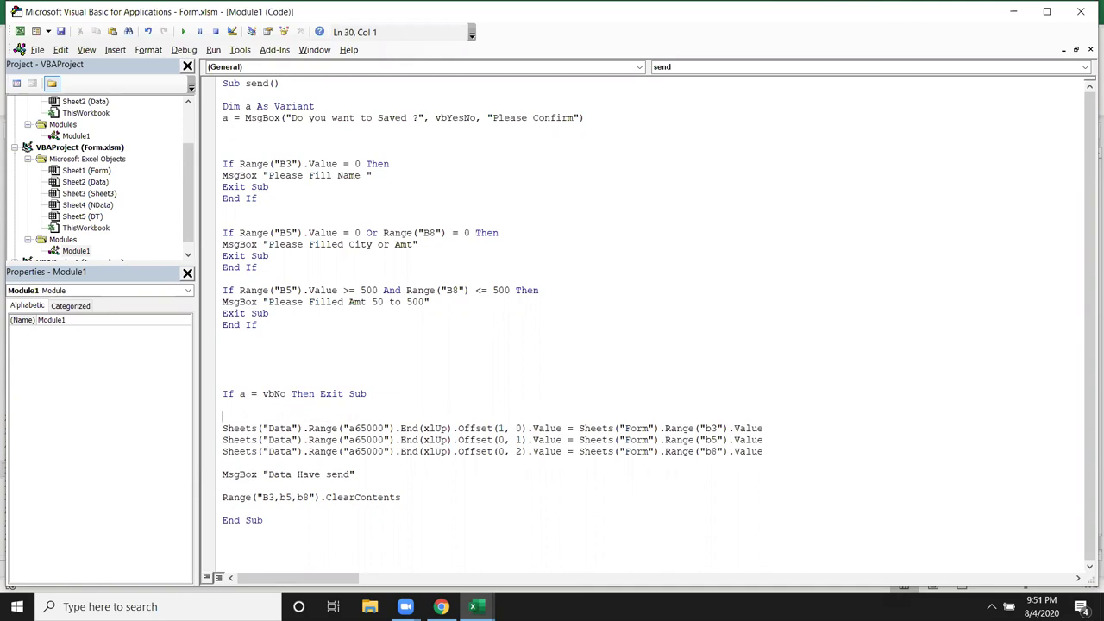
pyautogui.press('Return')
pyautogui.press('Up')
pyautogui.write('if')
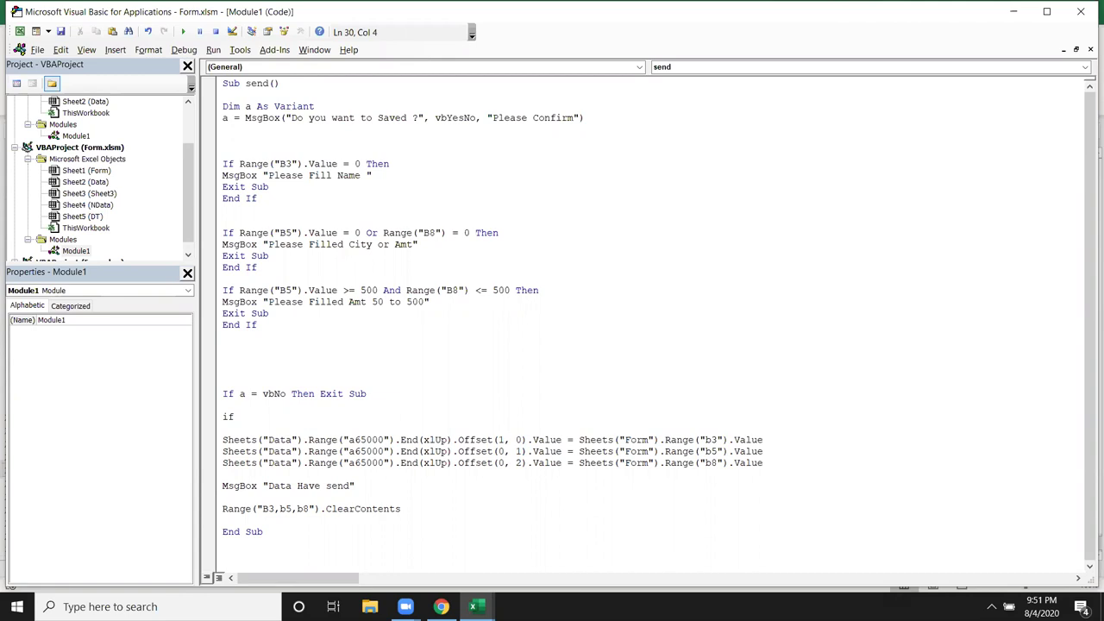
pyautogui.press('BackSpace')
pyautogui.press('BackSpace')
# - Change the declaration to 'Dim a, b As Variant'
pyautogui.press('BackSpace')
pyautogui.click(256, 107)
pyautogui.write(',')
pyautogui.write(' b')
pyautogui.click(273, 371)
pyautogui.write('b')
pyautogui.press('BackSpace')
# - Move the a = MsgBox save-confirmation line to just above 'If a = vbNo Then Exit Sub'
pyautogui.press('Up')
pyautogui.press('Up')
pyautogui.press('Up')
pyautogui.press('Up')
pyautogui.press('Up')
pyautogui.press('Up')
pyautogui.press('Up')
pyautogui.press('Up')
pyautogui.press('Up')
pyautogui.press('Up')
pyautogui.hotkey('shift', 'Down')
pyautogui.hotkey('ctrl', 'x')
pyautogui.press('Down')
pyautogui.press('Down')
pyautogui.click(223, 371)
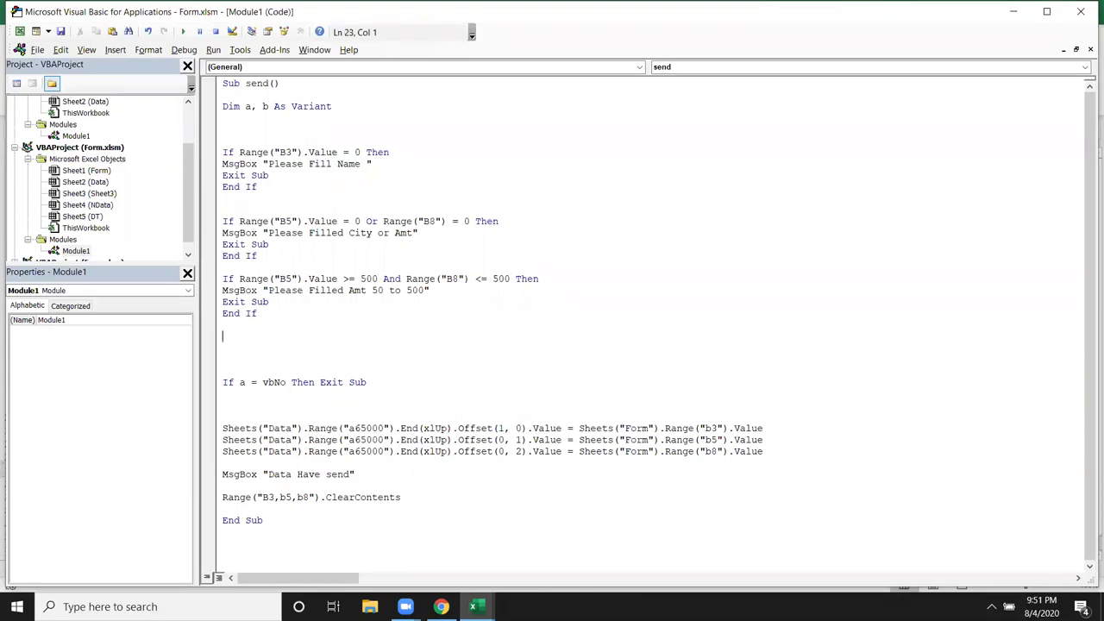
pyautogui.hotkey('ctrl', 'v')
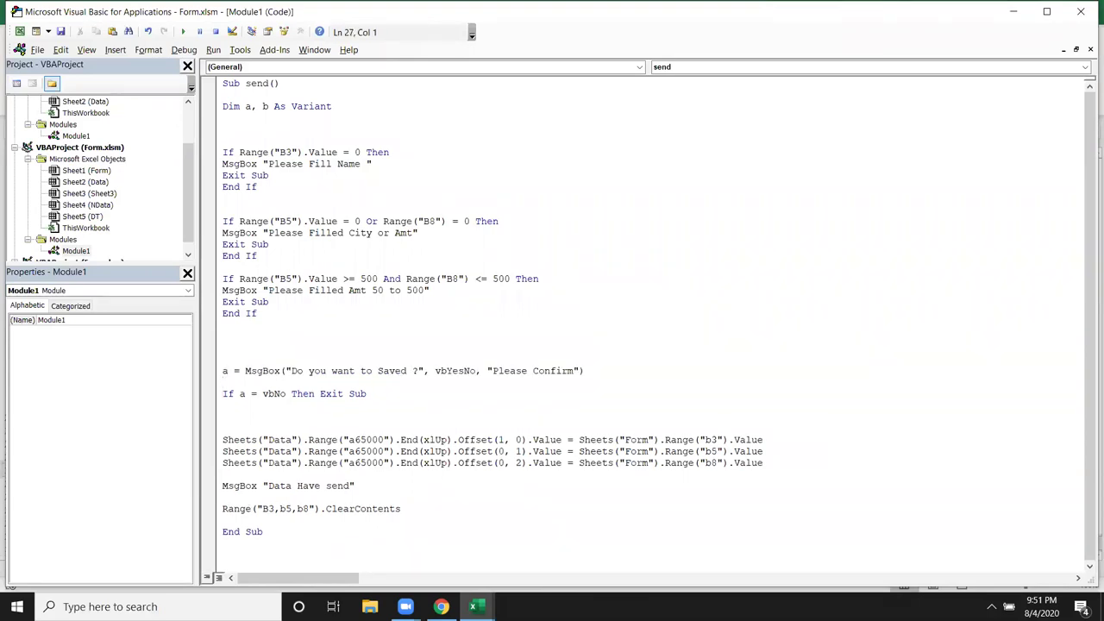
# - Begin a new b = MsgBox line below the save check
pyautogui.click(223, 393)
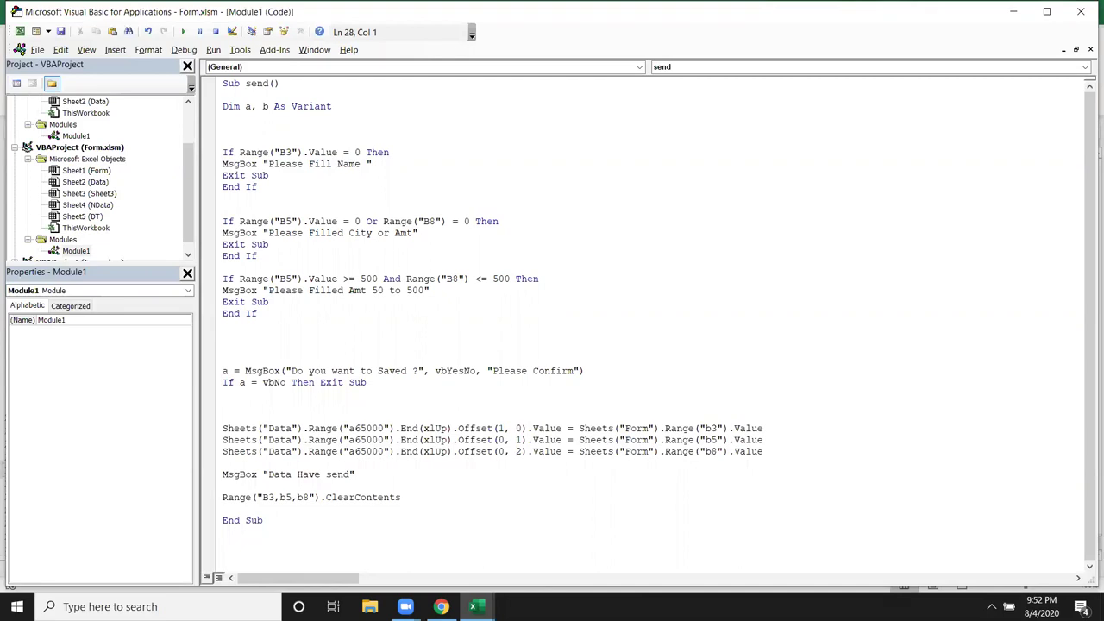
pyautogui.press('Return')
pyautogui.write('b-')
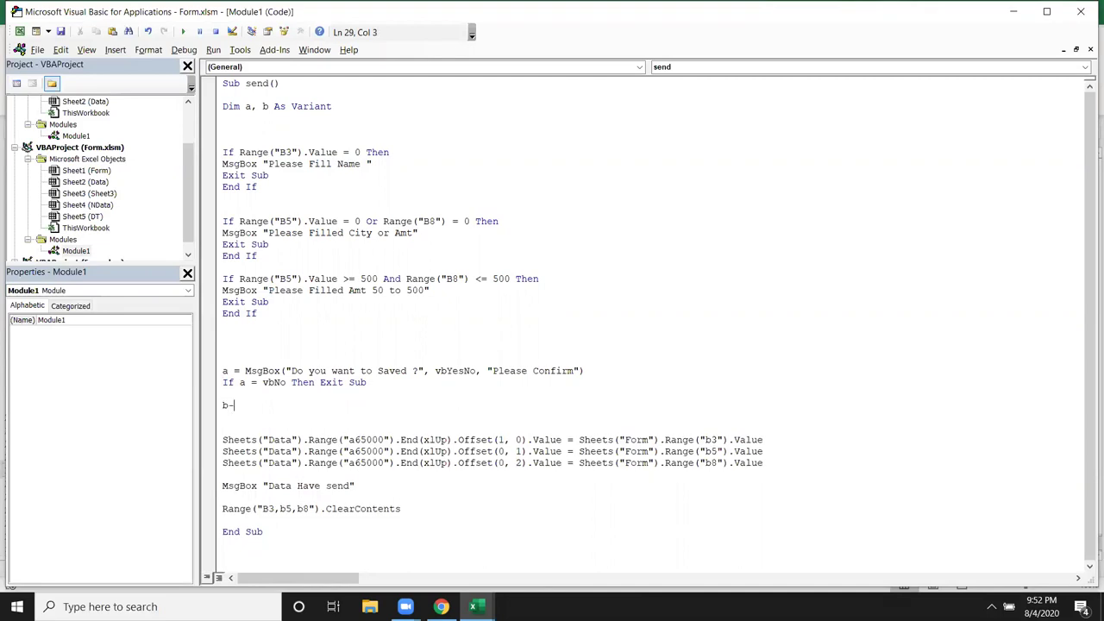
pyautogui.write('ma')
pyautogui.write('g')
pyautogui.write('box')
pyautogui.write('(')
# - Complete the line b = MsgBox("Do you want Saved in DT", vbYesNo)
pyautogui.press('BackSpace')
pyautogui.press('BackSpace')
pyautogui.press('BackSpace')
pyautogui.press('BackSpace')
pyautogui.press('BackSpace')
pyautogui.press('BackSpace')
pyautogui.write('sgbox(')
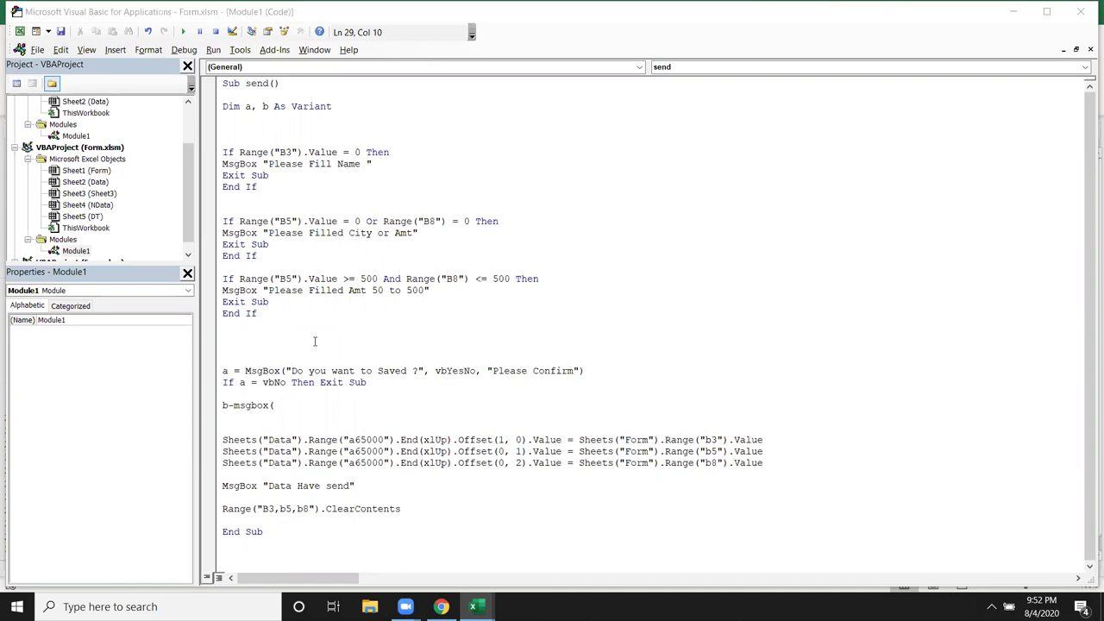
pyautogui.click(303, 405)
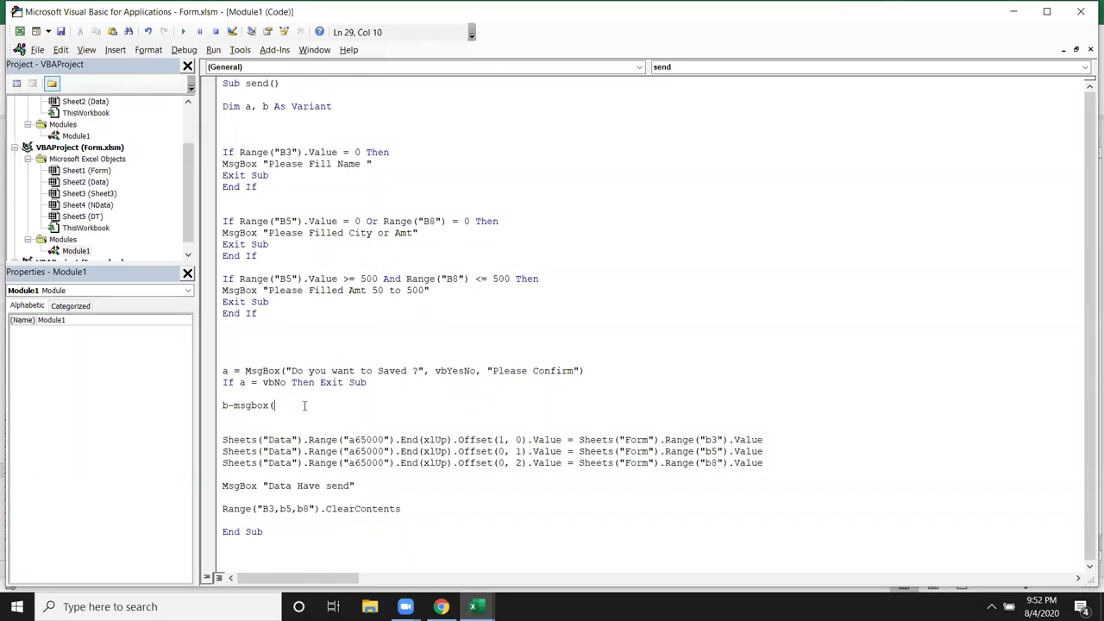
pyautogui.write('"Please')
pyautogui.press('BackSpace')
pyautogui.press('BackSpace')
pyautogui.press('BackSpace')
pyautogui.press('BackSpace')
pyautogui.press('BackSpace')
pyautogui.press('BackSpace')
pyautogui.write('Do you want Saved in DT"')
pyautogui.write(',')
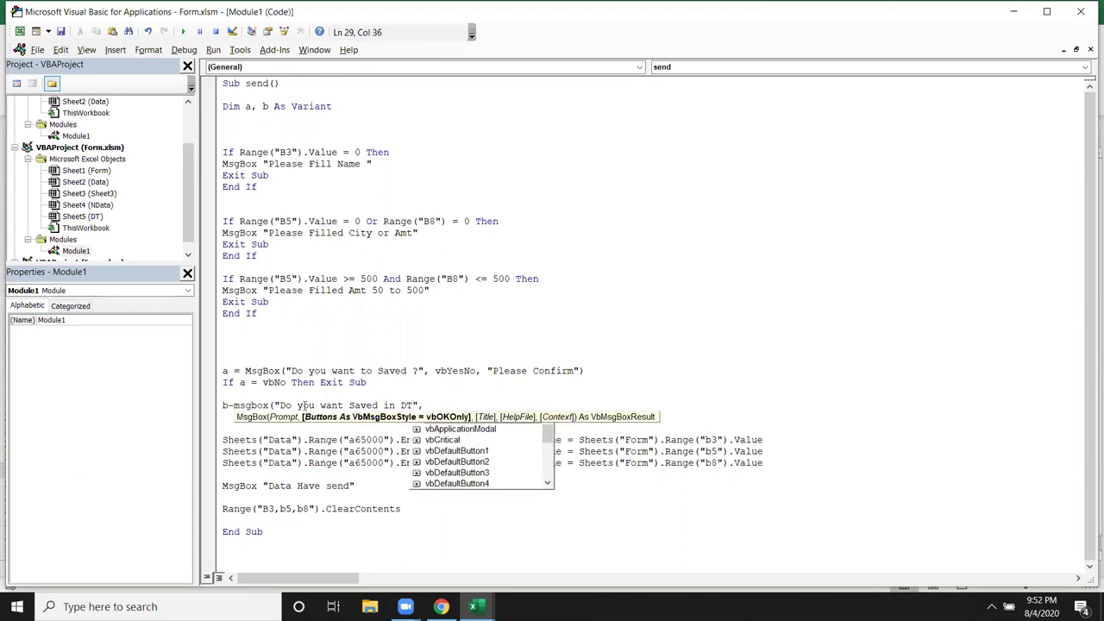
pyautogui.press('Down')
pyautogui.press('Down')
pyautogui.press('Down')
pyautogui.press('Down')
pyautogui.press('Down')
pyautogui.press('Down')
pyautogui.press('Down')
pyautogui.press('Down')
pyautogui.press('Down')
pyautogui.press('Down')
pyautogui.press('Down')
pyautogui.press('Down')
pyautogui.press('Down')
pyautogui.press('Down')
pyautogui.press('Down')
pyautogui.press('Down')
pyautogui.press('Tab')
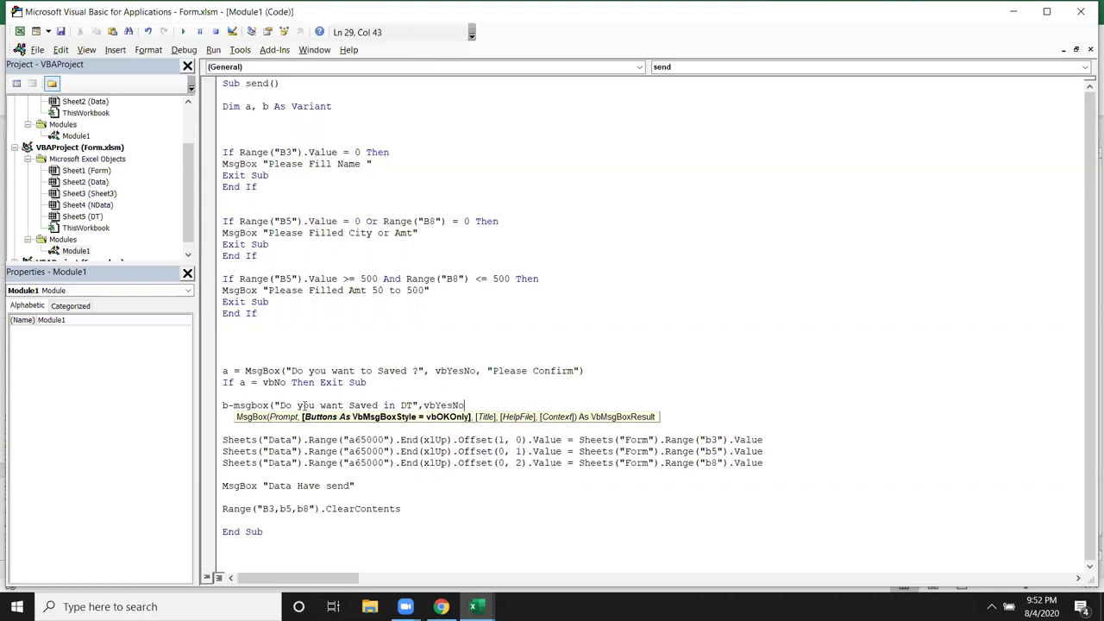
pyautogui.write(')')
pyautogui.press('Return')
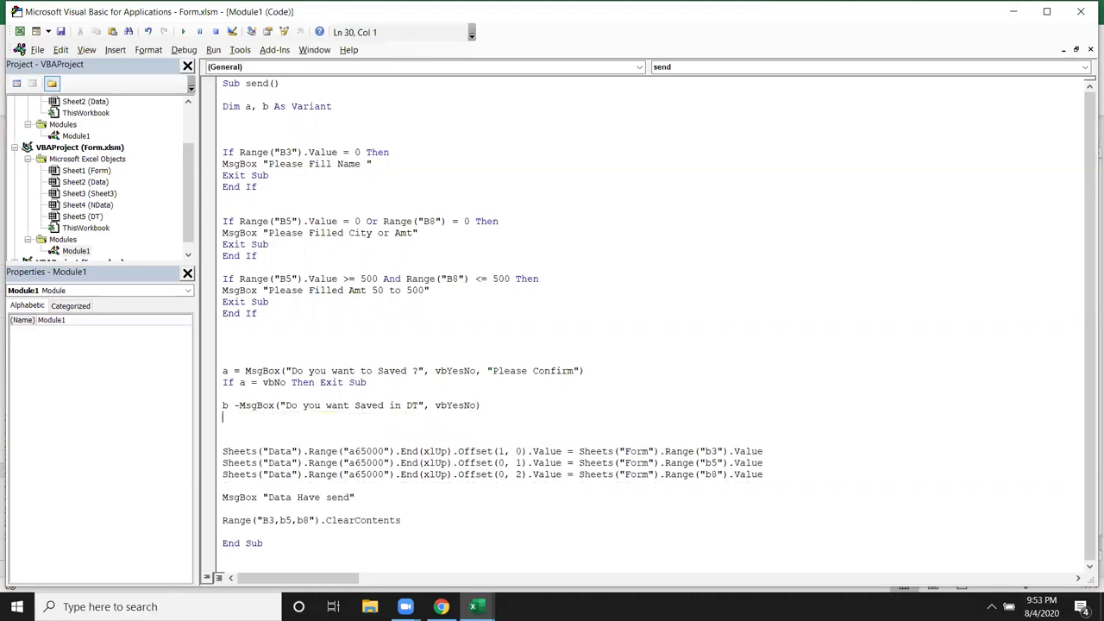
# - Start an If line beneath the DT prompt, dismissing the syntax error
pyautogui.press('Return')
pyautogui.write('if')
pyautogui.press('Up')
pyautogui.press('Return')
pyautogui.press('Up')
pyautogui.press('Up')
pyautogui.press('Down')
pyautogui.press('Down')
pyautogui.press('Home')
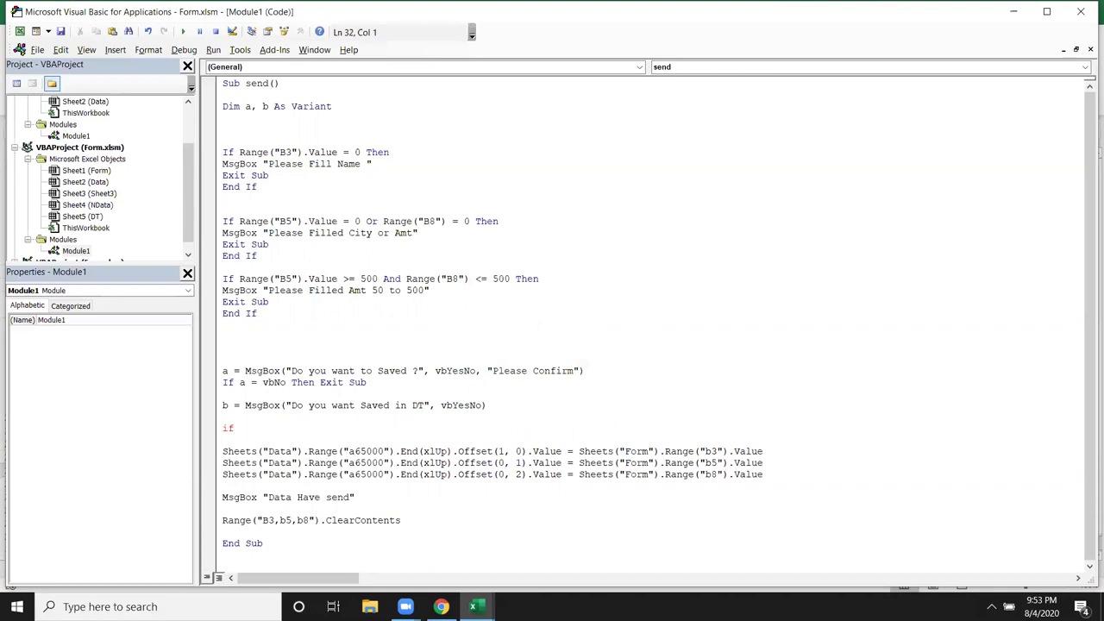
# - Write the condition 'If b = vbNo Then' above the Data-copy lines
pyautogui.write('b=vbyes')
pyautogui.press('BackSpace')
pyautogui.press('BackSpace')
pyautogui.press('BackSpace')
pyautogui.press('BackSpace')
pyautogui.write('not then')
pyautogui.press('Down')
pyautogui.press('Up')
pyautogui.press('Left')
pyautogui.press('Left')
pyautogui.press('Left')
pyautogui.press('BackSpace')
pyautogui.press('Down')
pyautogui.press('Down')
pyautogui.press('Down')
pyautogui.press('Down')
pyautogui.press('Down')
# - Add an Else line after ClearContents and select the three Sheets("Data") lines
pyautogui.press('Return')
pyautogui.write('else')
pyautogui.press('Return')
pyautogui.press('Up')
pyautogui.press('Up')
pyautogui.press('Up')
pyautogui.press('Up')
pyautogui.press('Up')
pyautogui.press('Up')
pyautogui.press('Up')
pyautogui.hotkey('shift', 'Down')
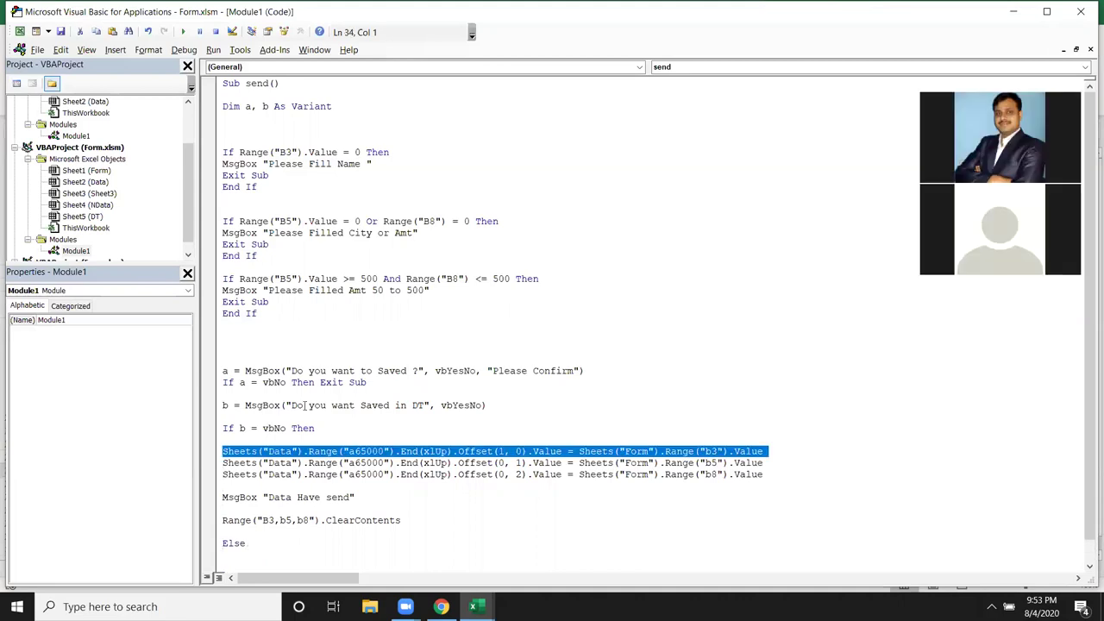
pyautogui.hotkey('shift', 'Down')
pyautogui.hotkey('shift', 'Down')
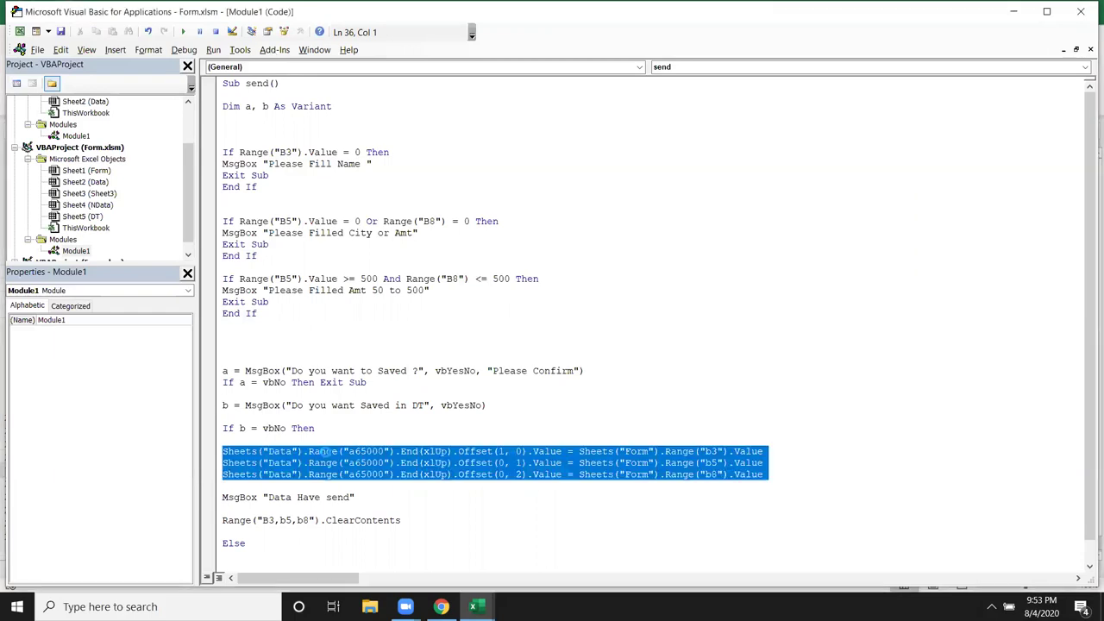
# - Paste the Data block under Else and rename its three sheet references to "DT"
pyautogui.scroll(-1, 303, 514)
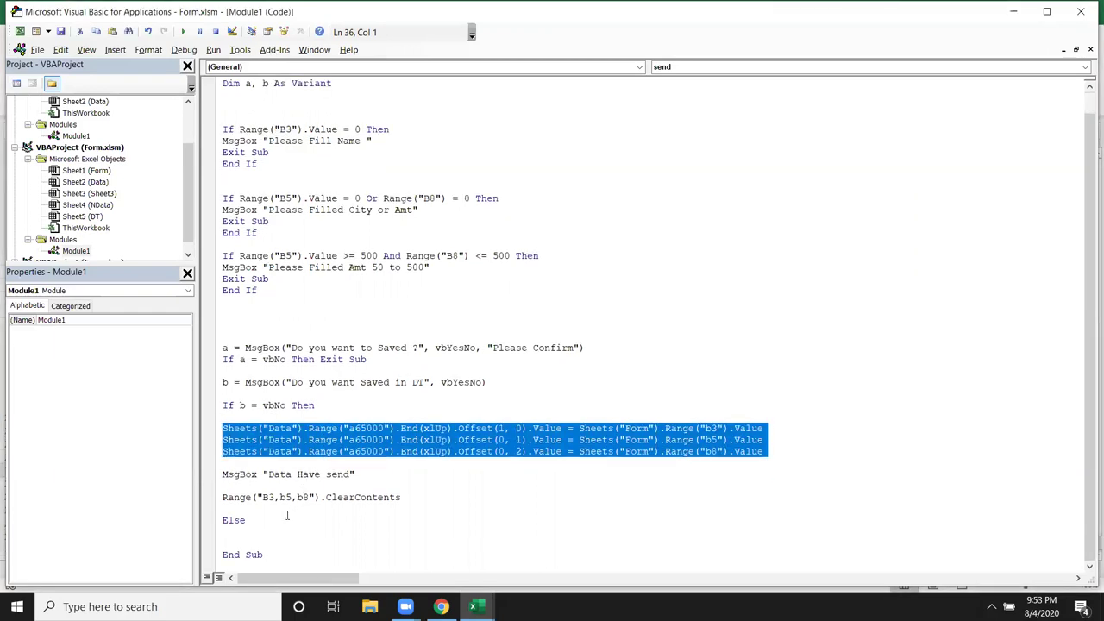
pyautogui.press('Up')
pyautogui.press('Up')
pyautogui.press('Up')
pyautogui.hotkey('shift', 'Down')
pyautogui.hotkey('shift', 'Down')
pyautogui.hotkey('shift', 'Down')
pyautogui.hotkey('shift', 'Down')
pyautogui.hotkey('shift', 'Down')
pyautogui.hotkey('shift', 'Down')
pyautogui.hotkey('shift', 'Down')
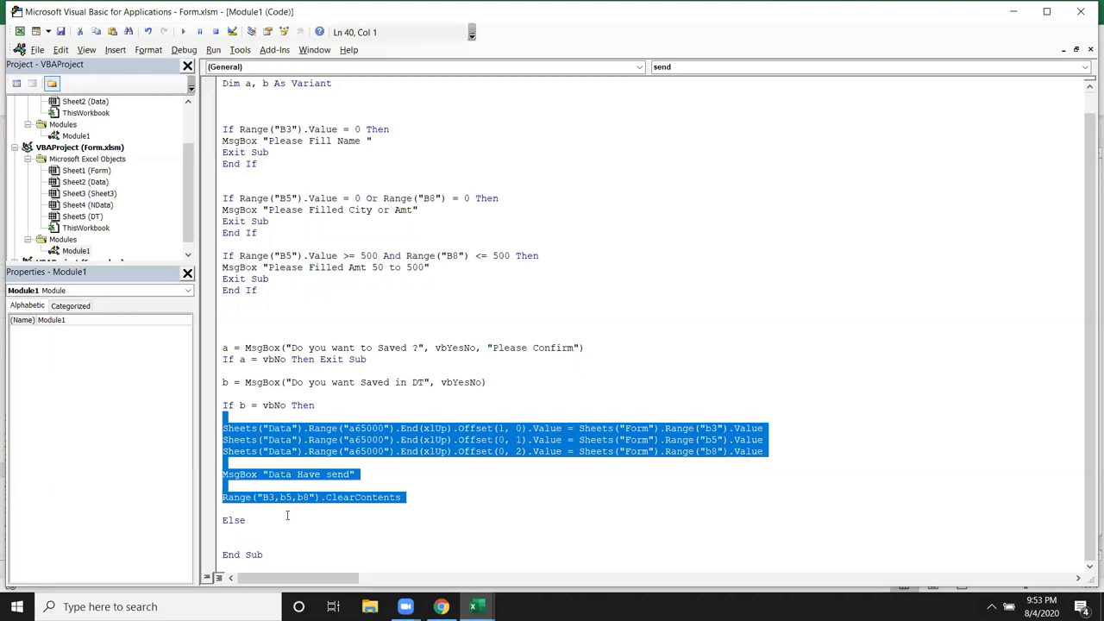
pyautogui.press('Down')
pyautogui.press('Down')
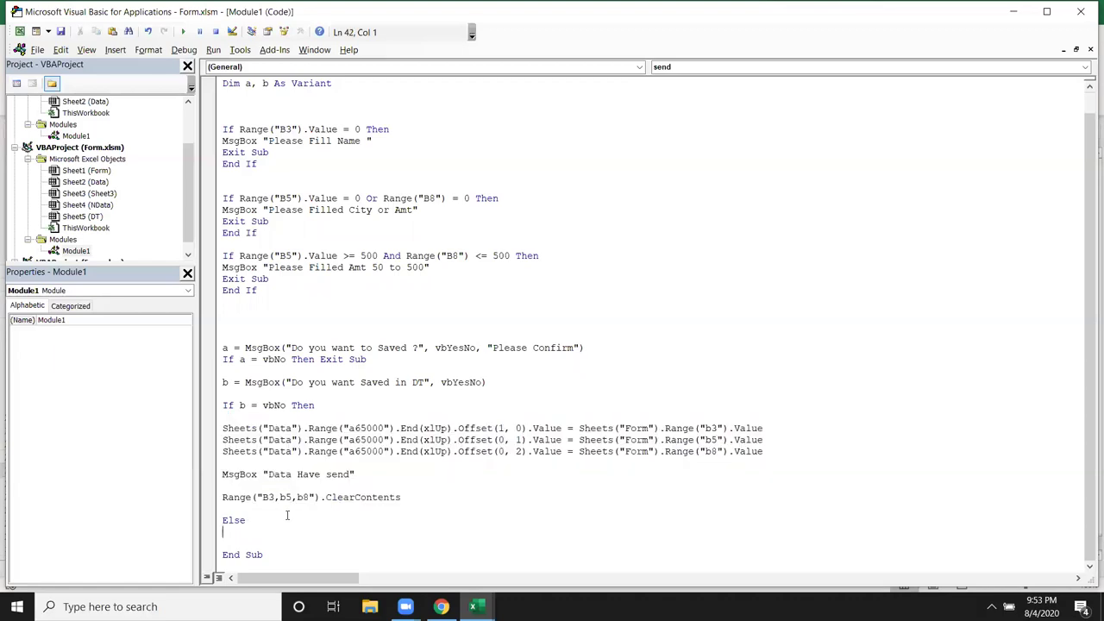
pyautogui.hotkey('ctrl', 'v')
pyautogui.doubleClick(276, 488)
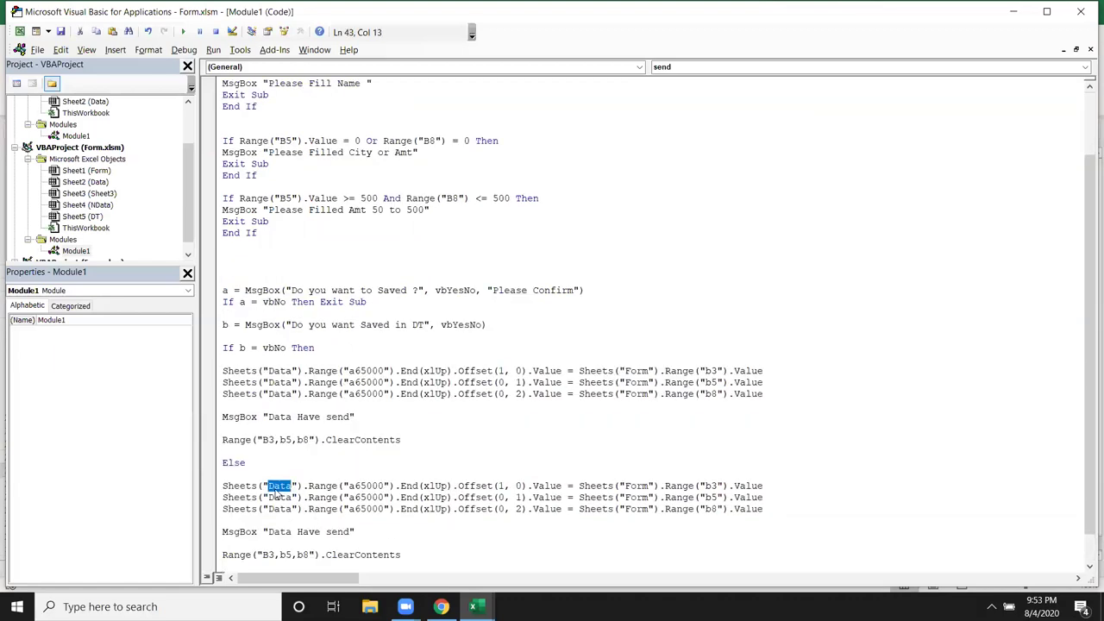
pyautogui.write('DT')
pyautogui.doubleClick(271, 497)
pyautogui.write('DT')
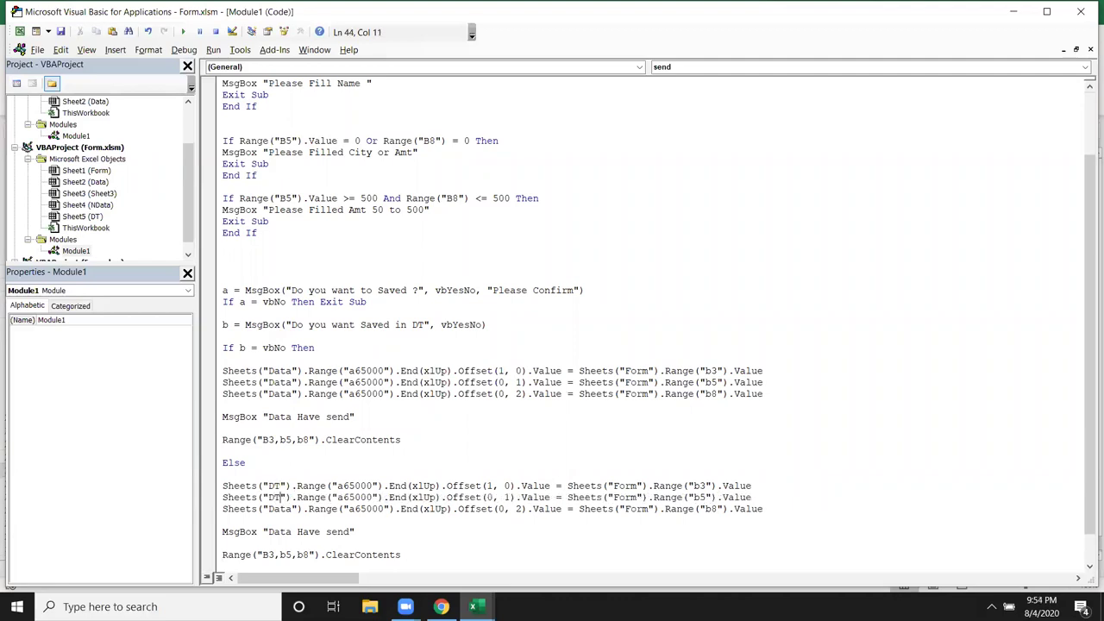
pyautogui.doubleClick(278, 509)
pyautogui.write('DT')
# - Extend the messages to 'Data Have send in DT' and '... in Data Sheet'
pyautogui.click(309, 544)
pyautogui.scroll(-1, 311, 543)
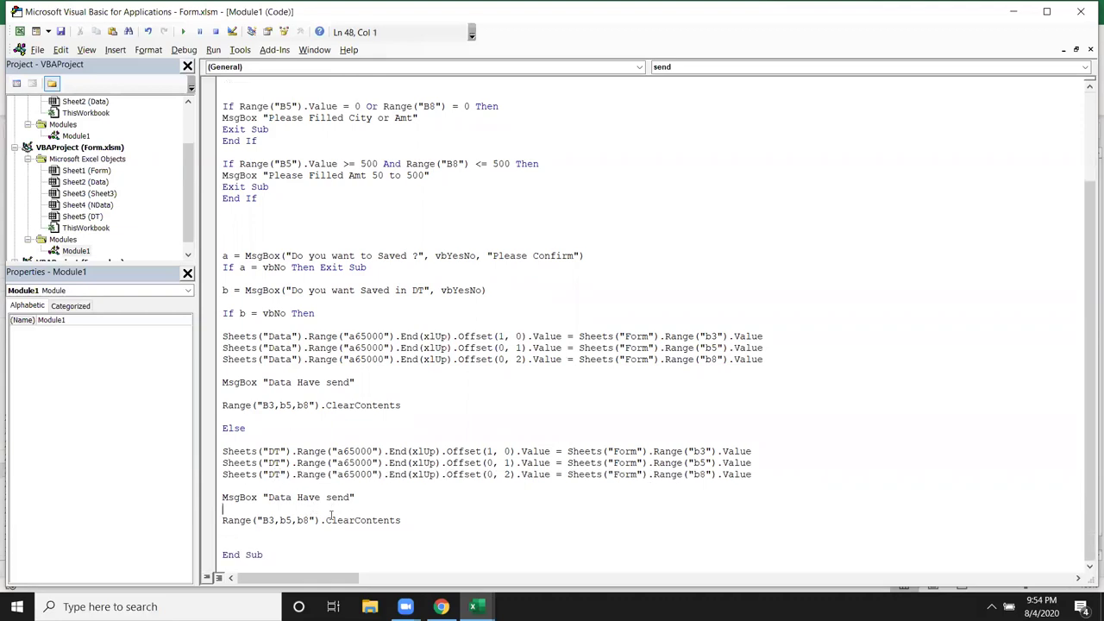
pyautogui.click(345, 497)
pyautogui.press('Right')
pyautogui.write('in DT')
pyautogui.click(353, 382)
pyautogui.write('in Da')
pyautogui.write('ta S')
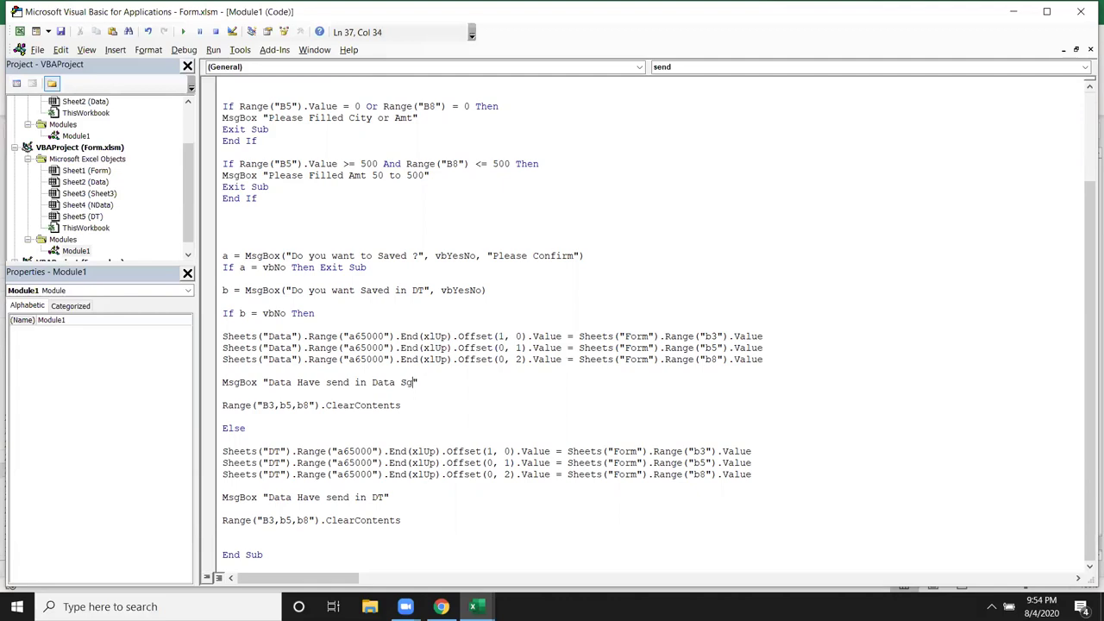
pyautogui.write('heet')
# - Close the If block with End If after the DT lines, above End Sub
pyautogui.click(472, 486)
pyautogui.scroll(3, 474, 502)
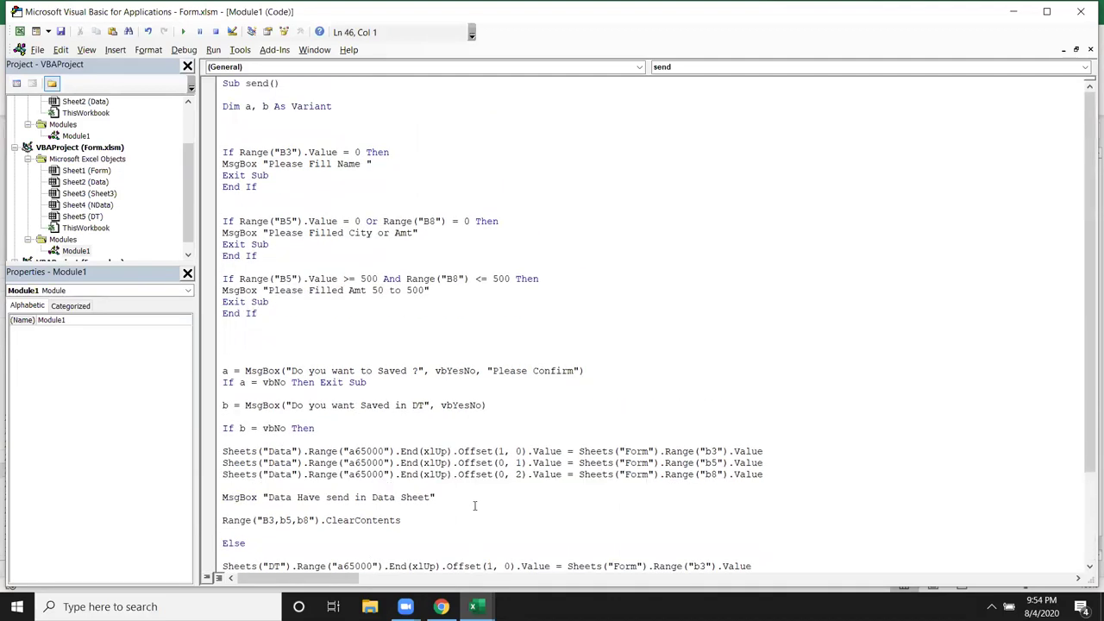
pyautogui.scroll(-3, 475, 504)
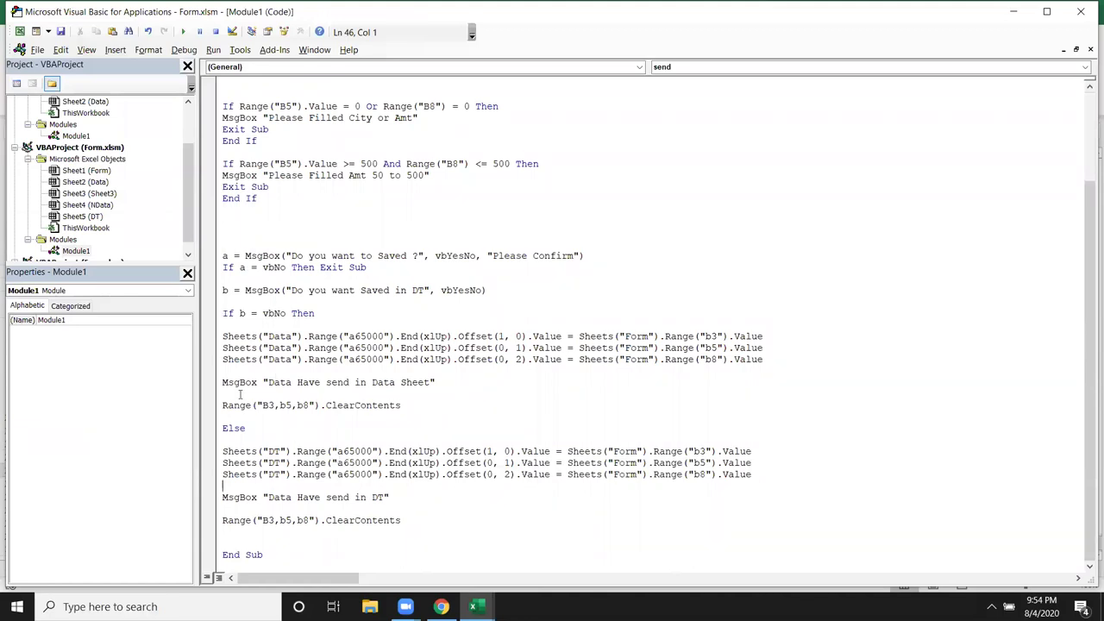
pyautogui.moveTo(240, 313); pyautogui.dragTo(281, 313)
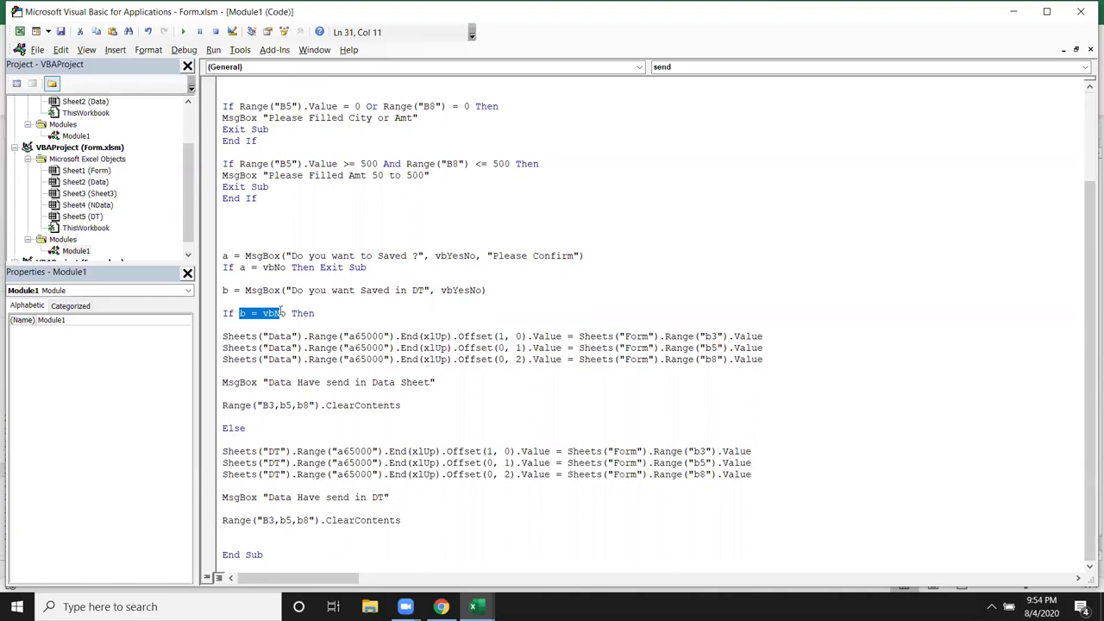
pyautogui.moveTo(222, 336)
pyautogui.mouseDown()
pyautogui.moveTo(343, 401)
pyautogui.moveTo(416, 417)
pyautogui.mouseUp()
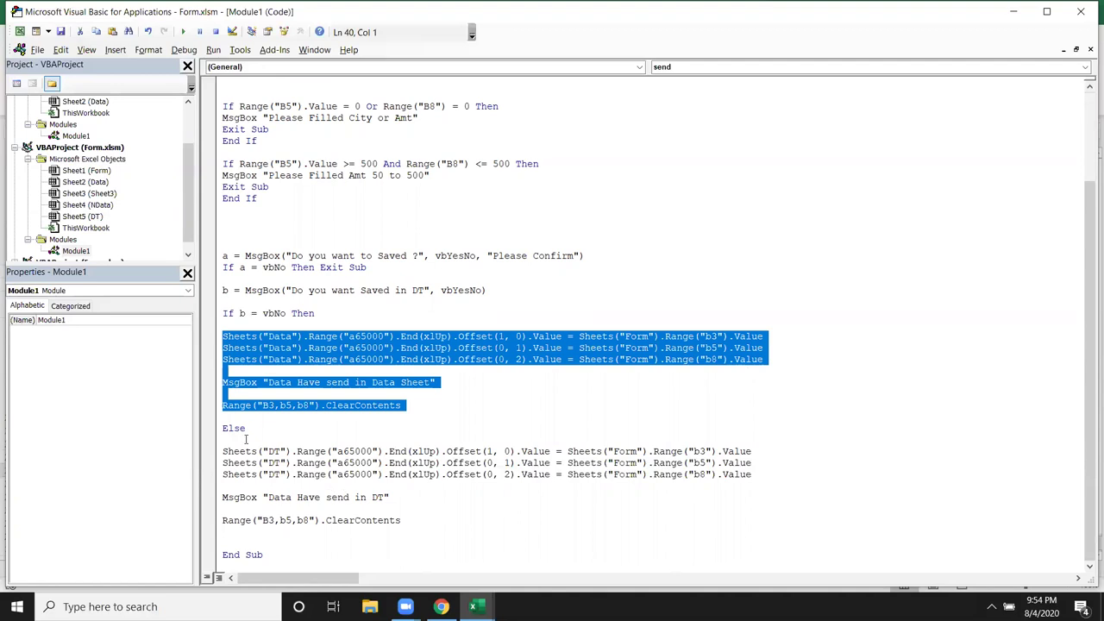
pyautogui.moveTo(223, 450); pyautogui.dragTo(428, 527)
pyautogui.click(250, 536)
pyautogui.write('end if')
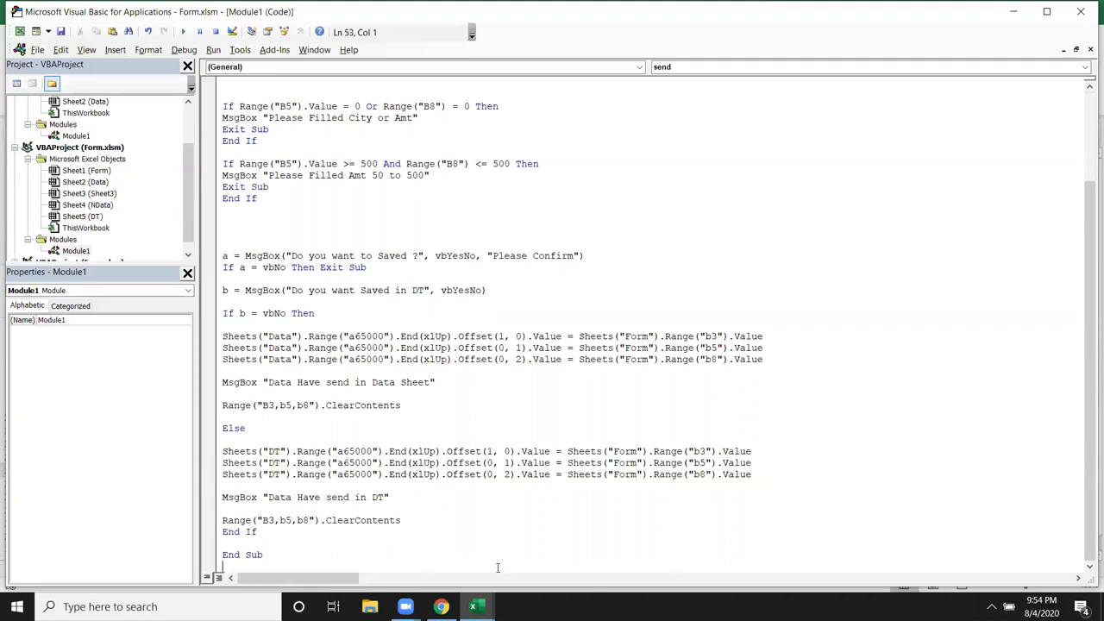
pyautogui.click(294, 532)
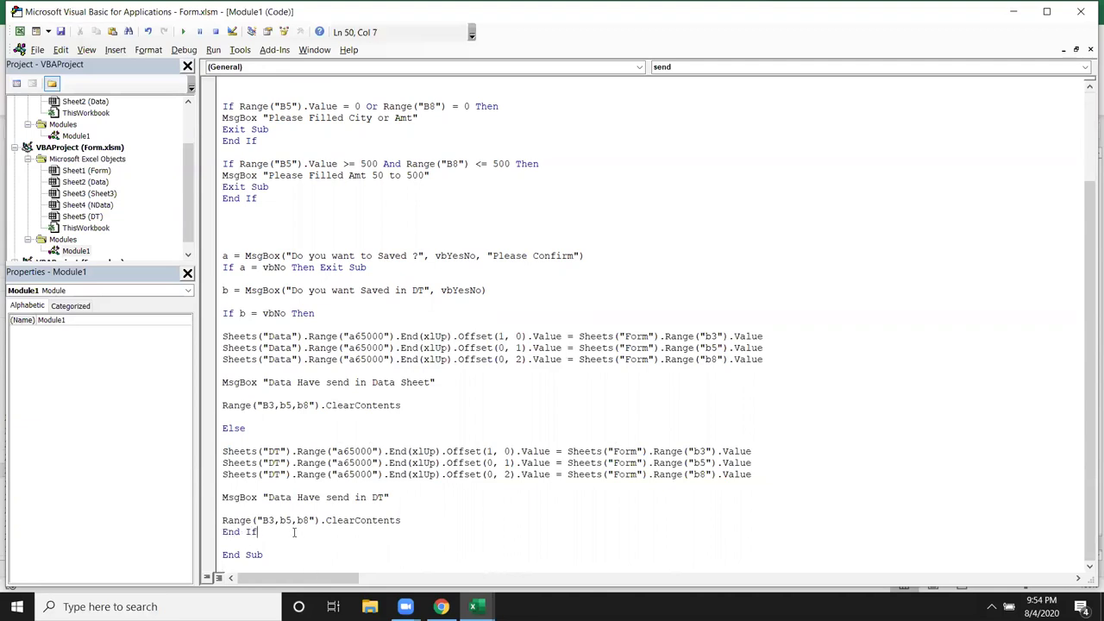
pyautogui.click(329, 560)
pyautogui.press('BackSpace')
pyautogui.press('BackSpace')
pyautogui.press('BackSpace')
# - Review the If b = vbNo branches that log to Data and to DT
pyautogui.click(316, 312)
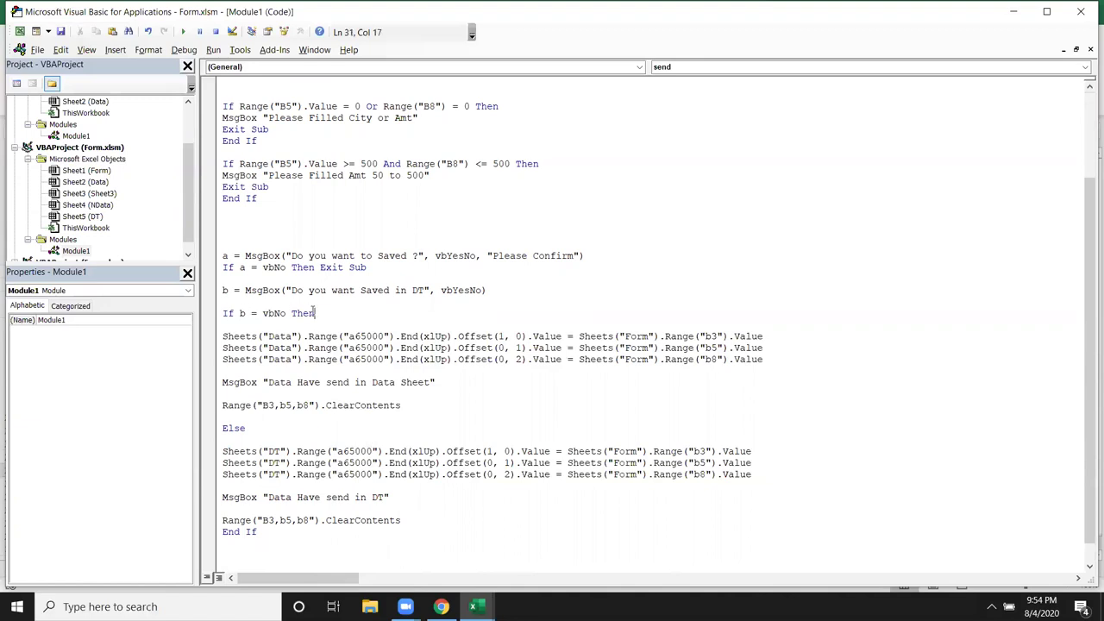
pyautogui.moveTo(224, 338); pyautogui.dragTo(443, 409)
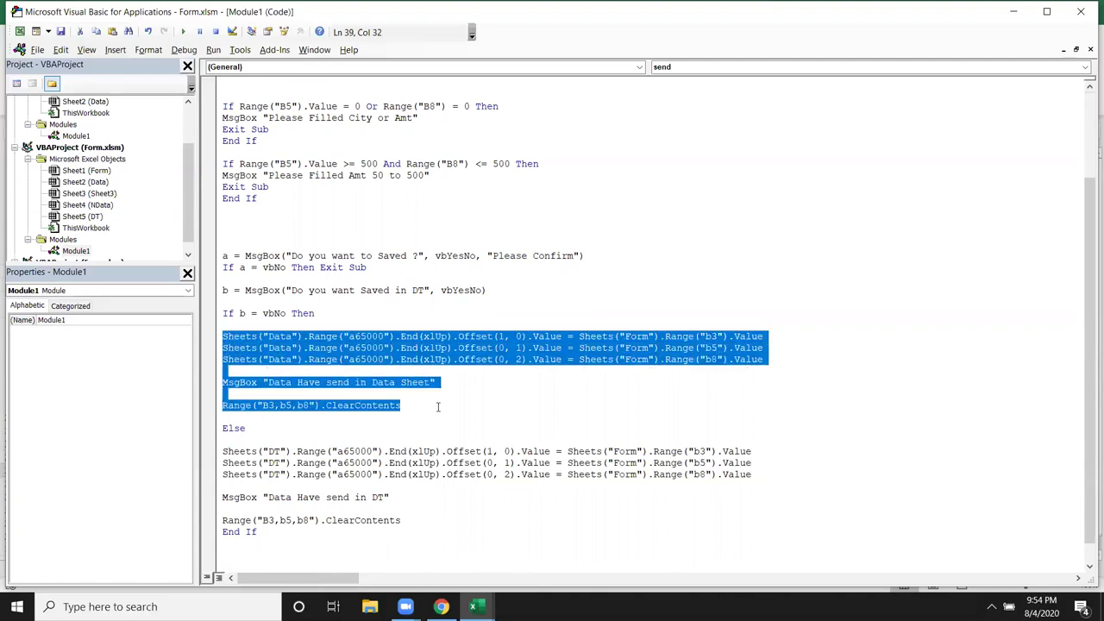
pyautogui.scroll(-1, 443, 409)
pyautogui.click(270, 402)
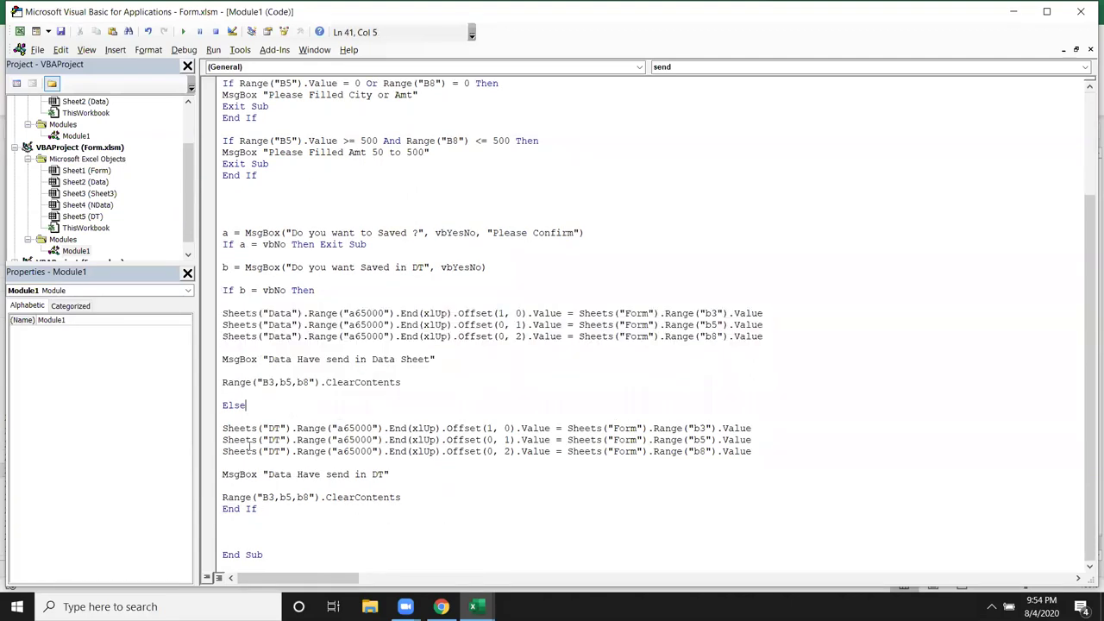
pyautogui.moveTo(224, 427)
pyautogui.mouseDown()
pyautogui.moveTo(412, 491)
pyautogui.moveTo(409, 515)
pyautogui.mouseUp()
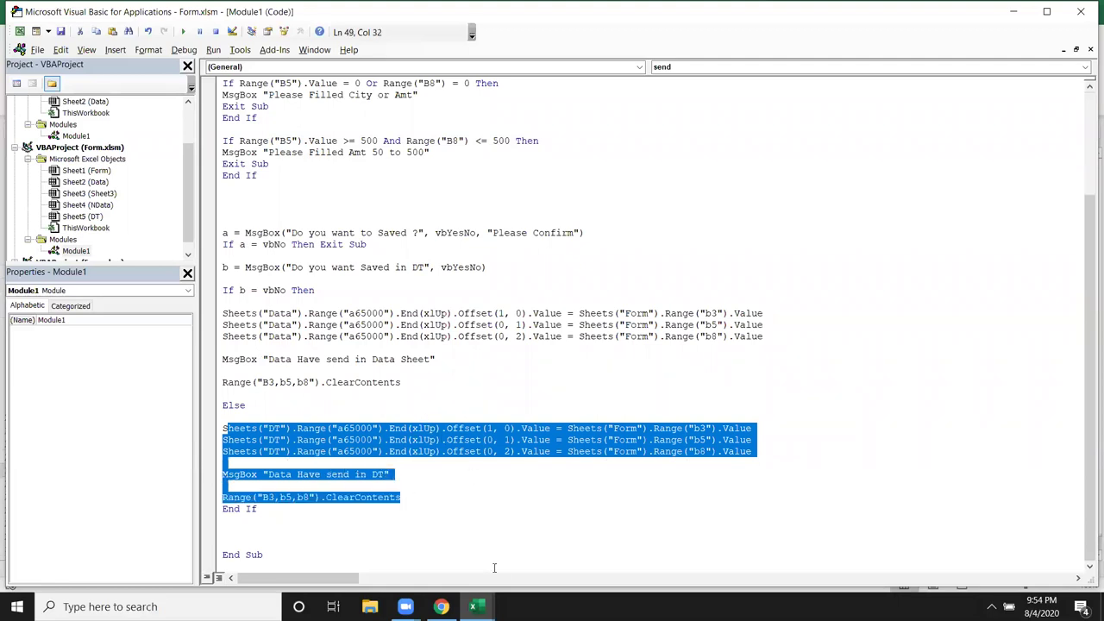
pyautogui.click(474, 607)
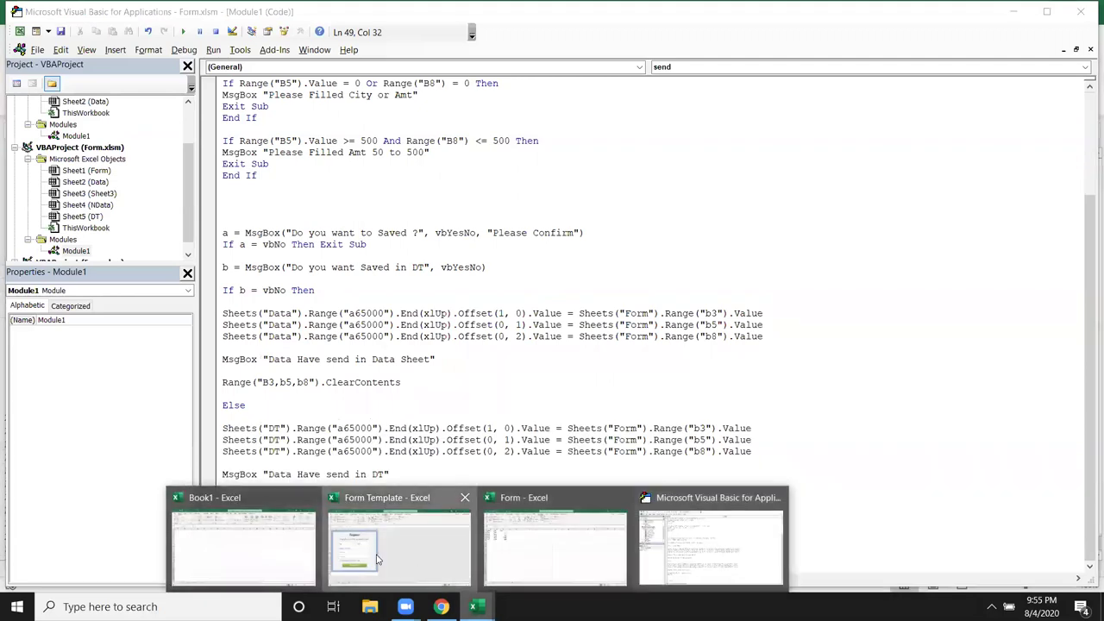
# - On the Form sheet, enter a name, City 65 and Amt 45
pyautogui.click(377, 560)
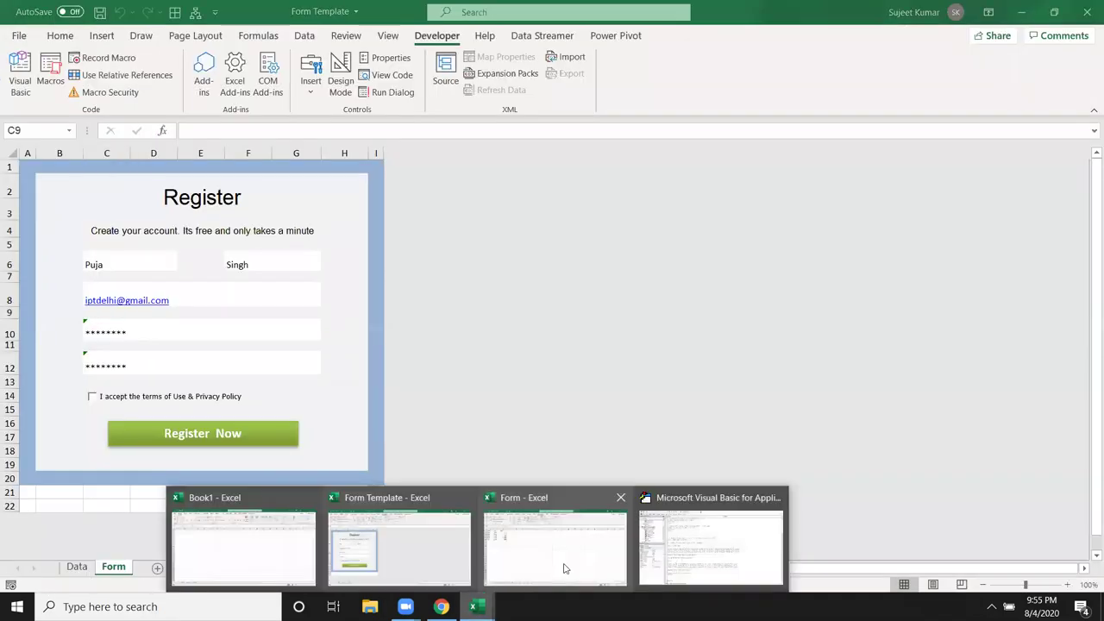
pyautogui.click(561, 552)
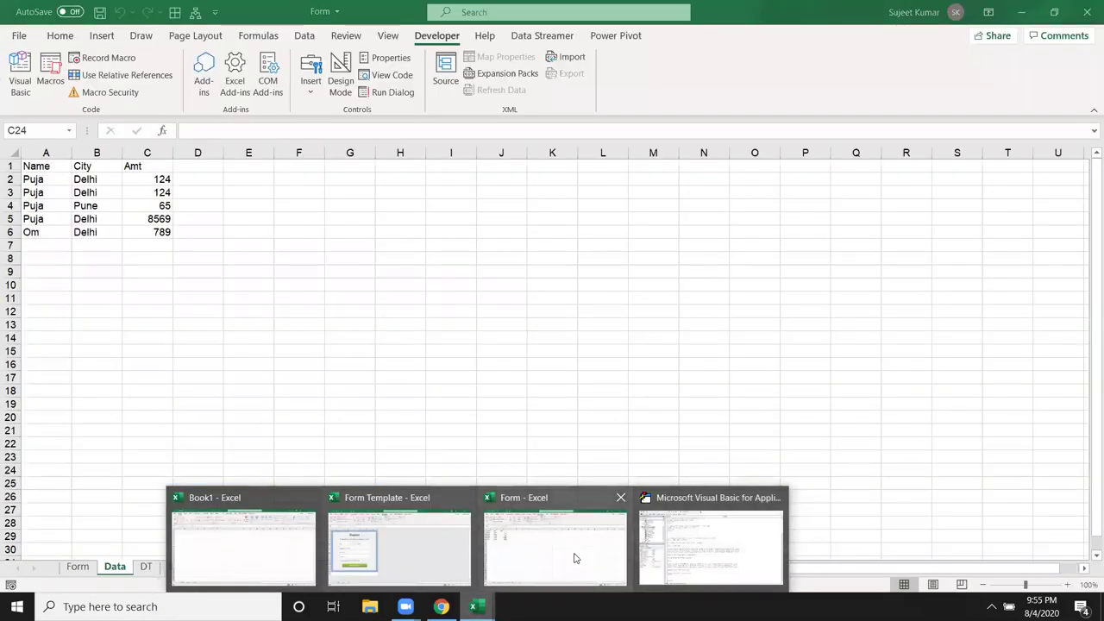
pyautogui.click(79, 566)
pyautogui.write('Puja')
pyautogui.press('Return')
pyautogui.write('65')
pyautogui.press('Return')
pyautogui.write('45')
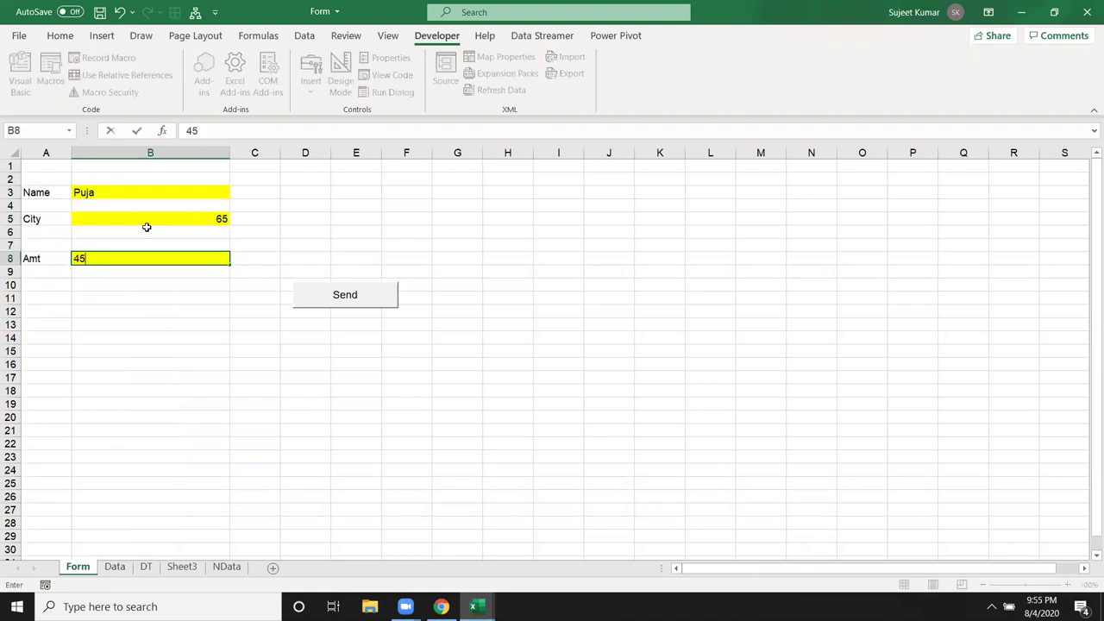
pyautogui.click(164, 285)
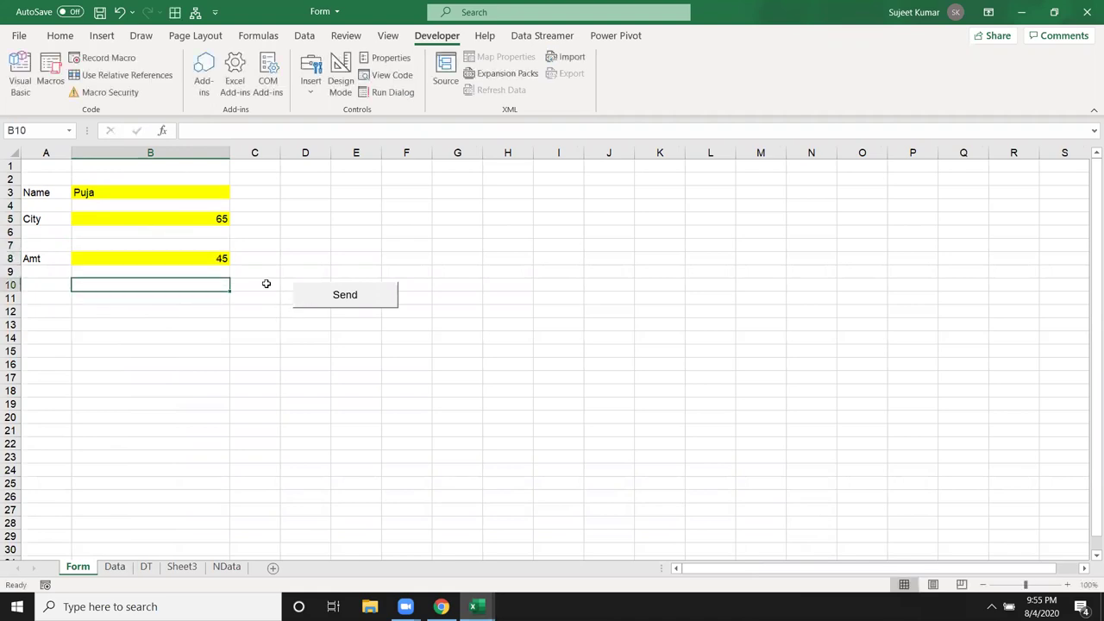
# - Clear City, run Send, and dismiss the missing-city warning
pyautogui.click(219, 221)
pyautogui.press('Delete')
pyautogui.click(311, 296)
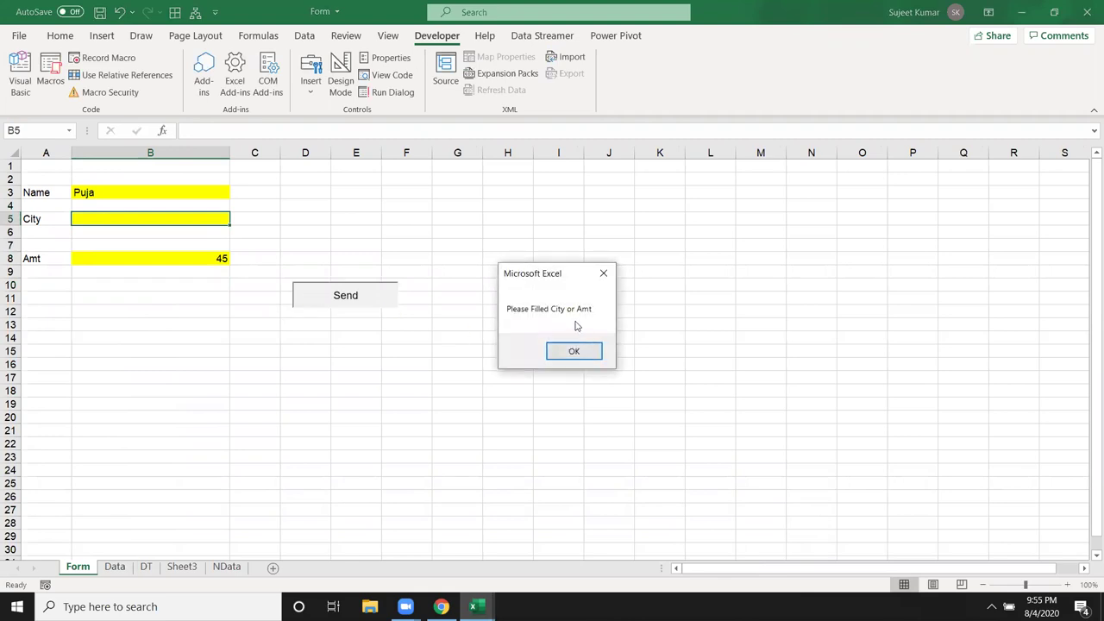
pyautogui.click(575, 349)
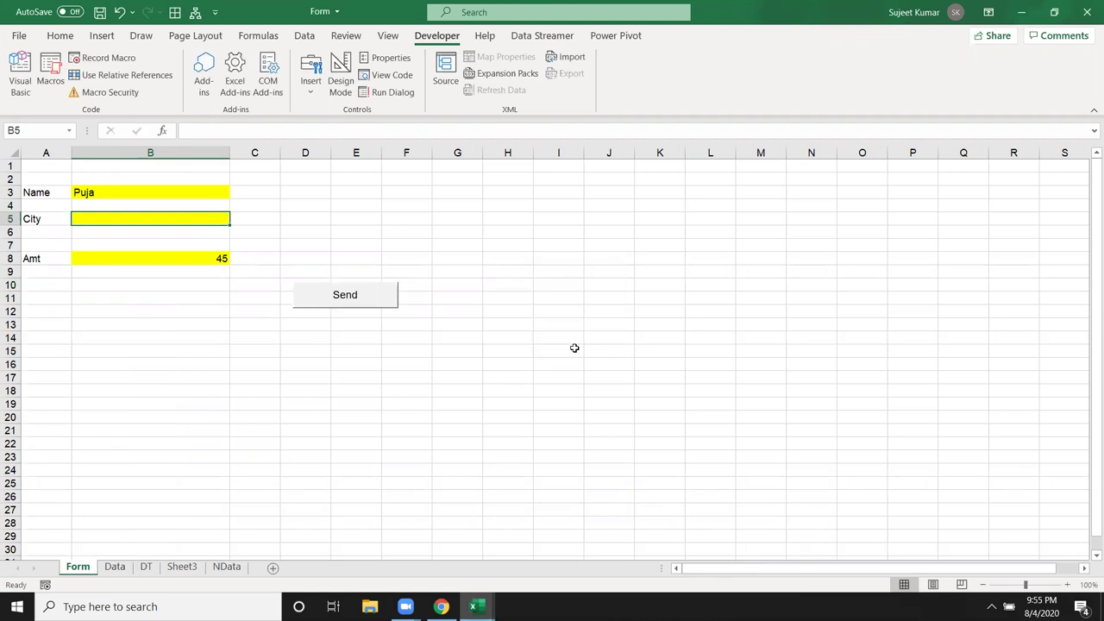
# - Enter Pune as the City, Send again, and dismiss the amount-range warning
pyautogui.write('Puja')
pyautogui.press('BackSpace')
pyautogui.press('BackSpace')
pyautogui.press('BackSpace')
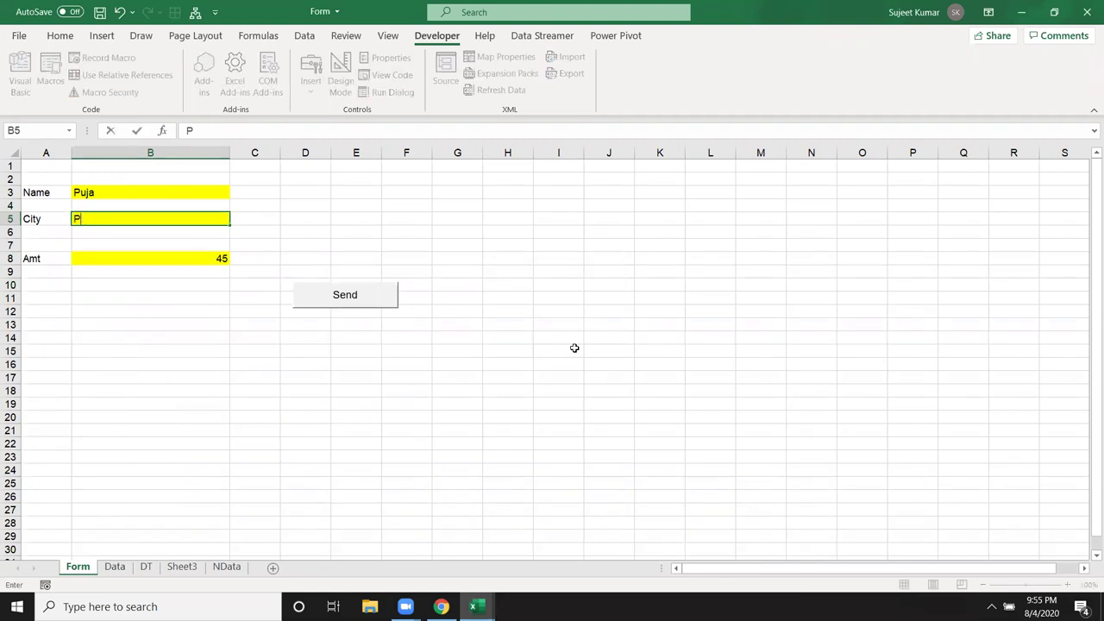
pyautogui.write('une')
pyautogui.click(334, 393)
pyautogui.click(326, 308)
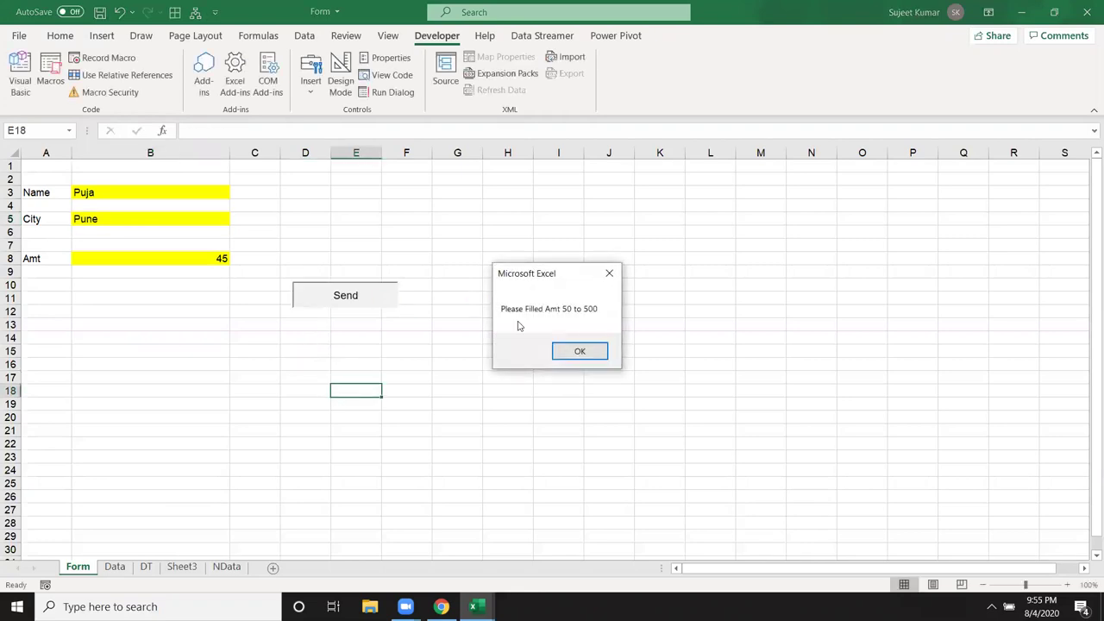
pyautogui.click(588, 348)
# - Try Amt values 65 and 50, settle on 45, Send, and dismiss the range warning
pyautogui.click(207, 254)
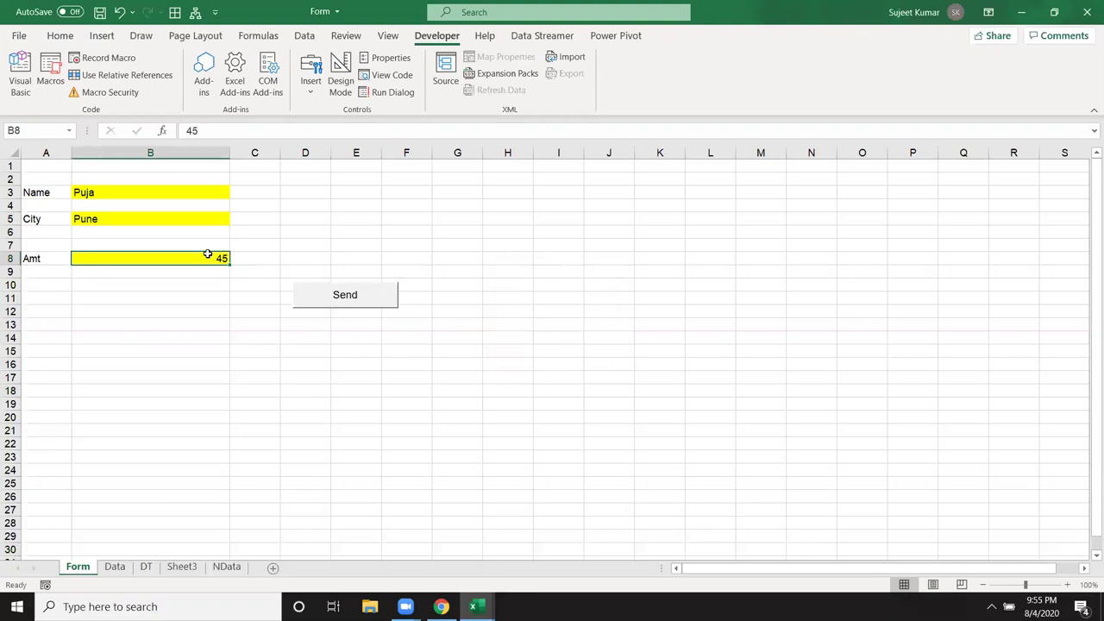
pyautogui.write('65')
pyautogui.click(223, 282)
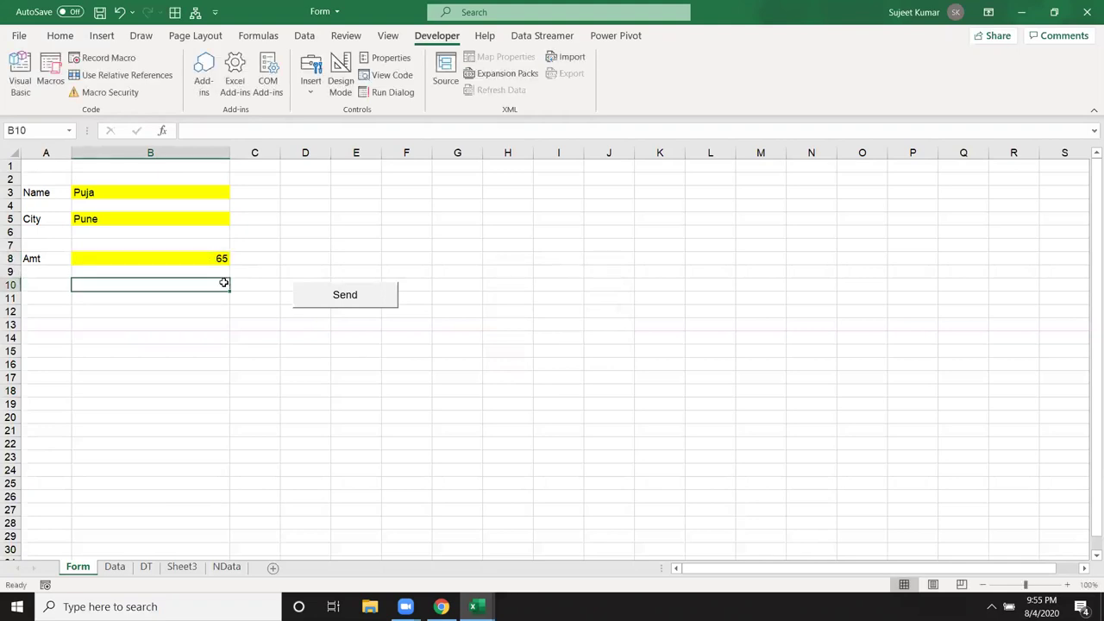
pyautogui.click(222, 259)
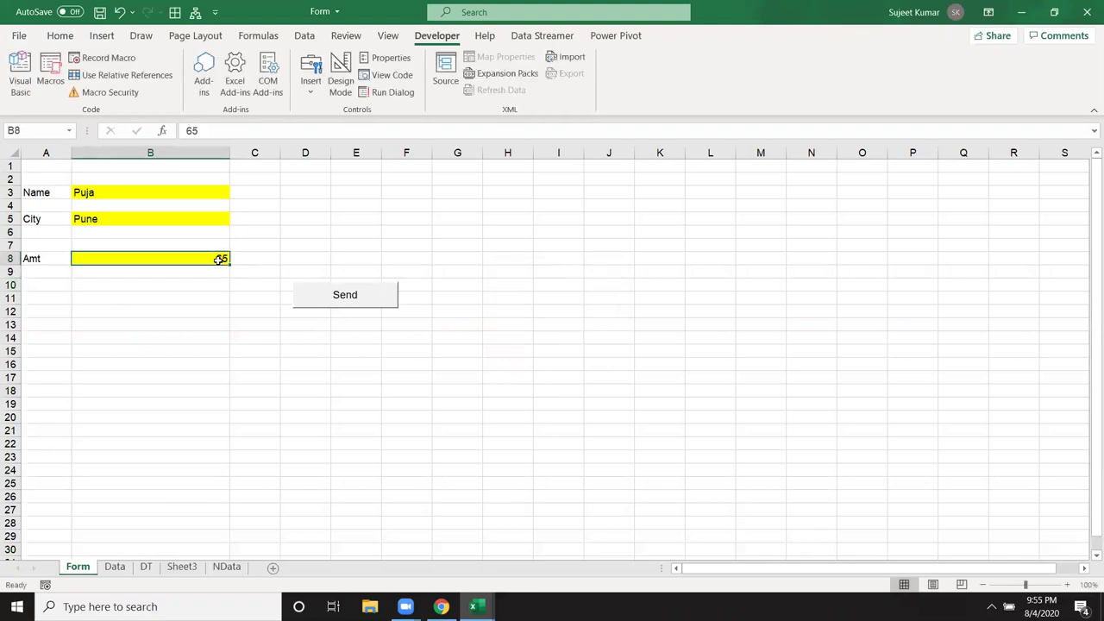
pyautogui.write('50')
pyautogui.click(302, 337)
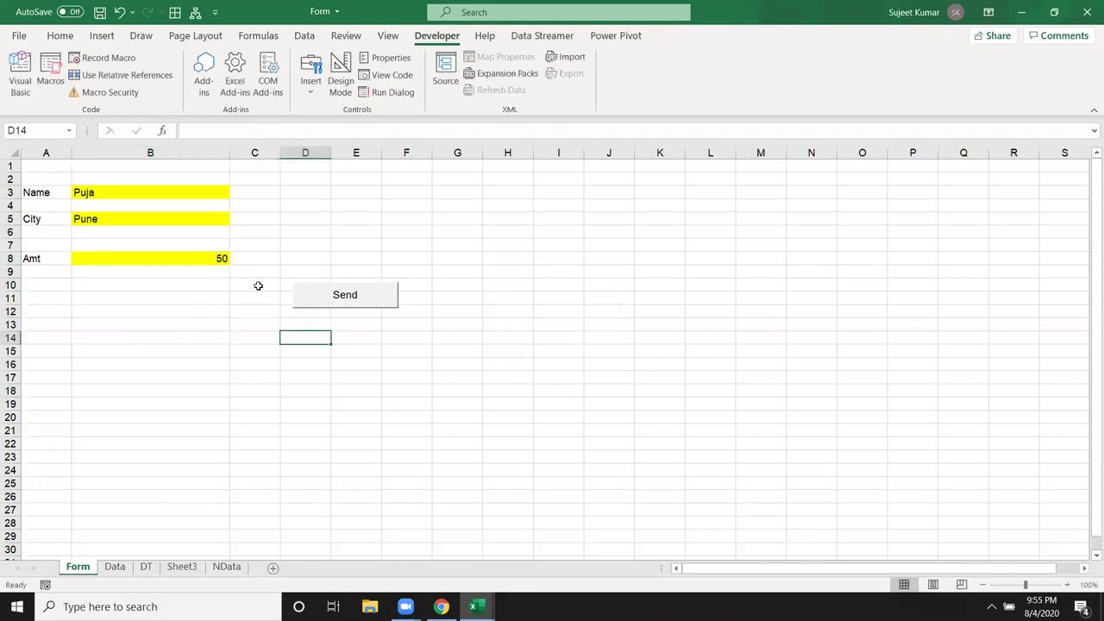
pyautogui.click(214, 257)
pyautogui.write('56')
pyautogui.press('BackSpace')
pyautogui.press('BackSpace')
pyautogui.write('5')
pyautogui.click(255, 338)
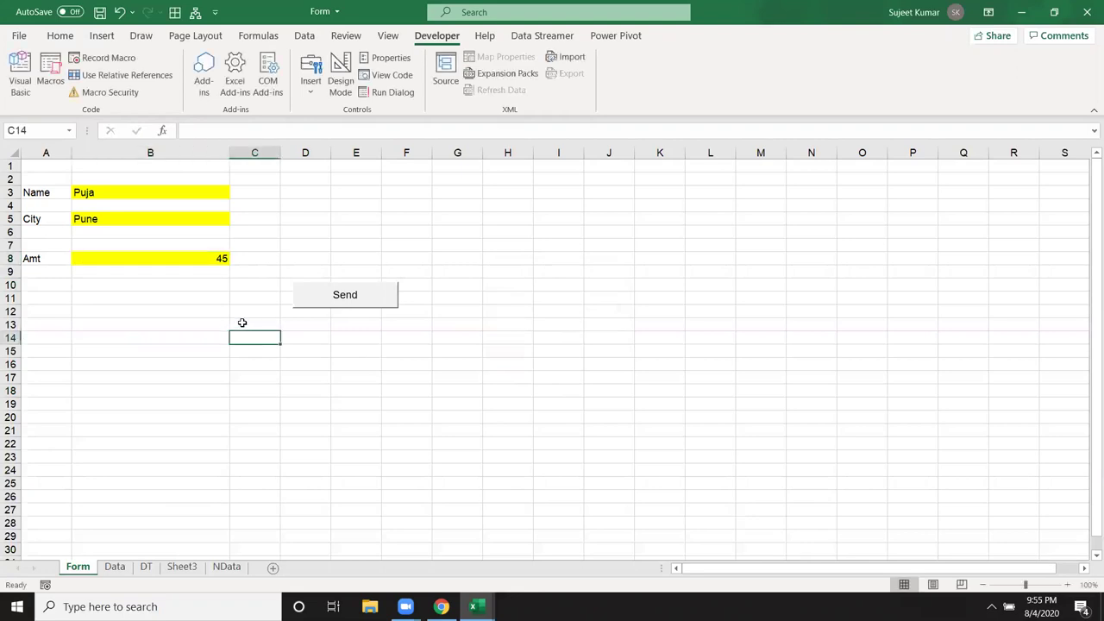
pyautogui.click(316, 308)
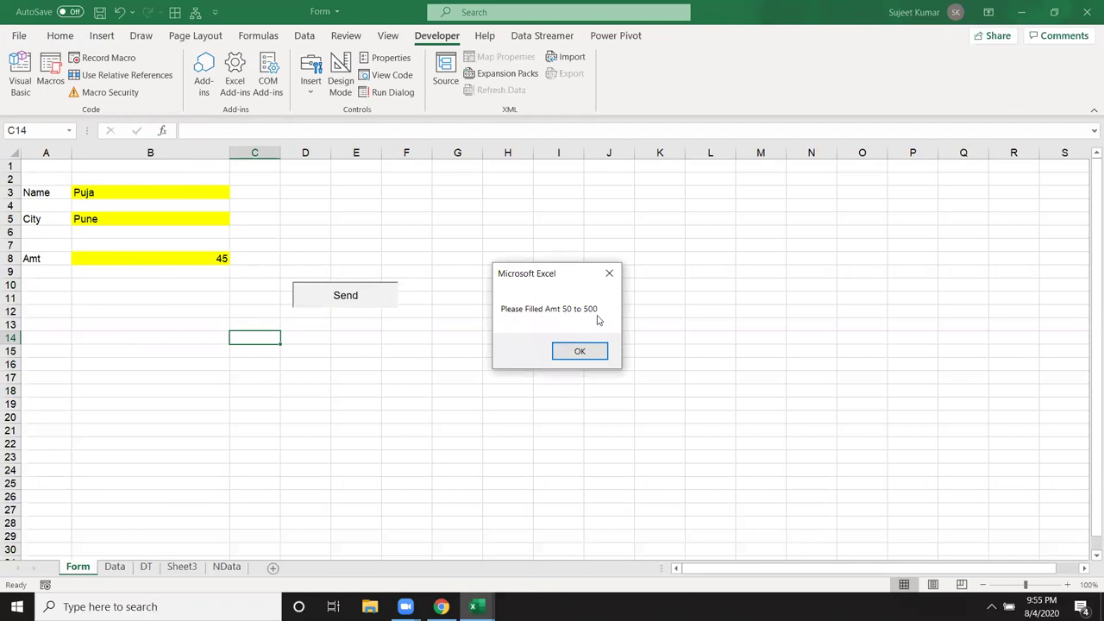
pyautogui.click(579, 351)
# - Set Amt to 65, Send, dismiss the 50-to-500 warning, and return to the macro code
pyautogui.click(211, 259)
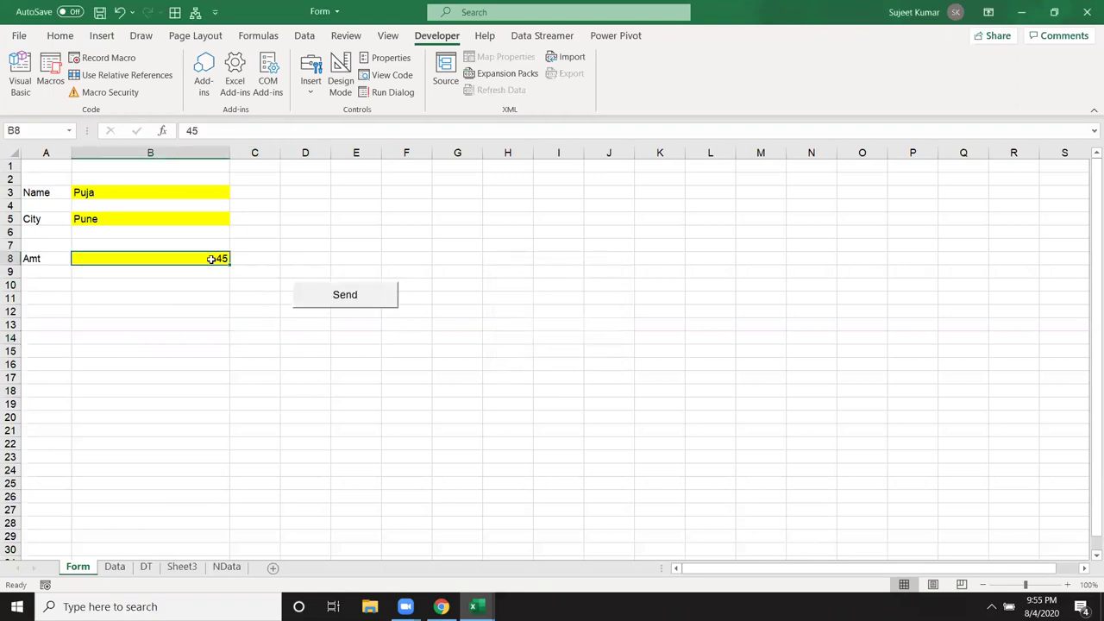
pyautogui.write('65')
pyautogui.click(453, 377)
pyautogui.click(366, 300)
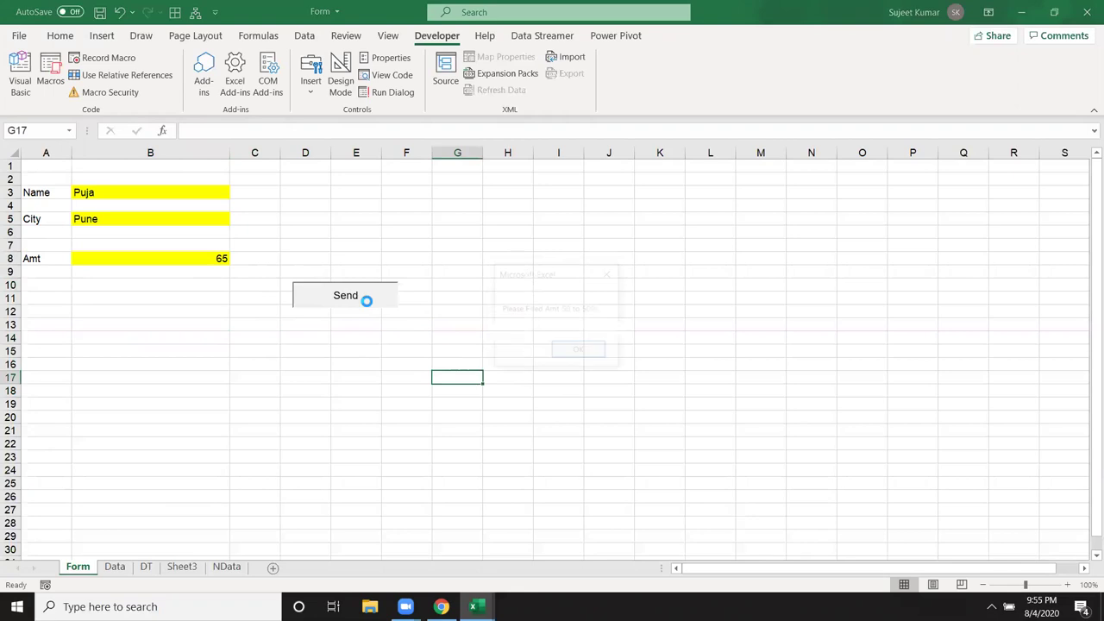
pyautogui.click(576, 352)
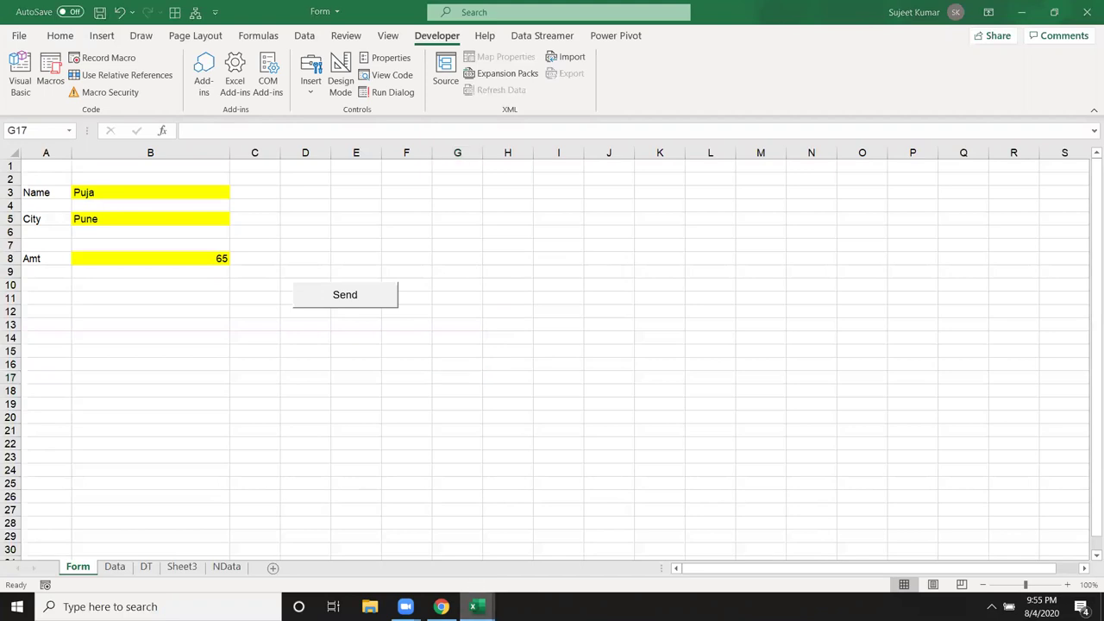
pyautogui.moveTo(472, 606)
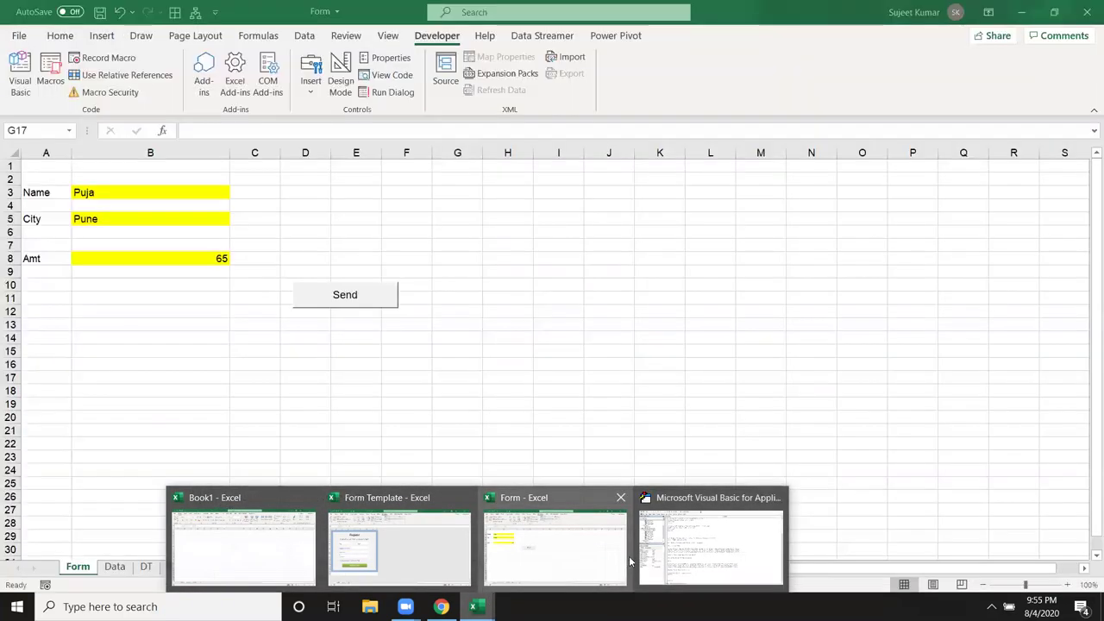
pyautogui.click(645, 565)
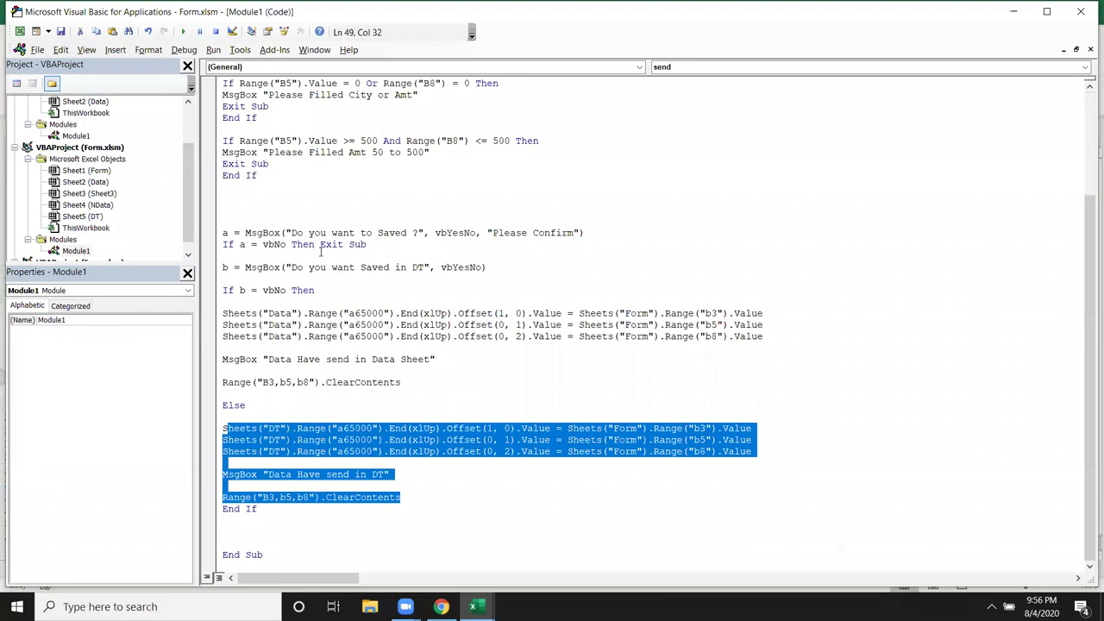
# - Change Range("B5") to Range("B8") in the line-18 amount check, then return to Excel
pyautogui.scroll(2, 321, 251)
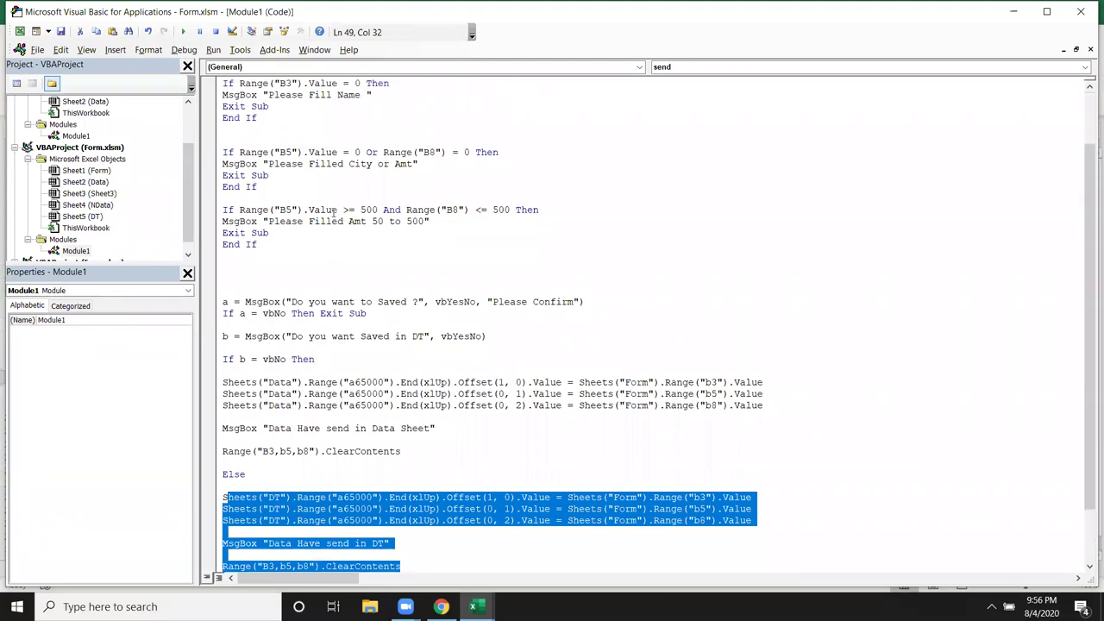
pyautogui.click(286, 210)
pyautogui.press('Delete')
pyautogui.write('8')
pyautogui.click(321, 255)
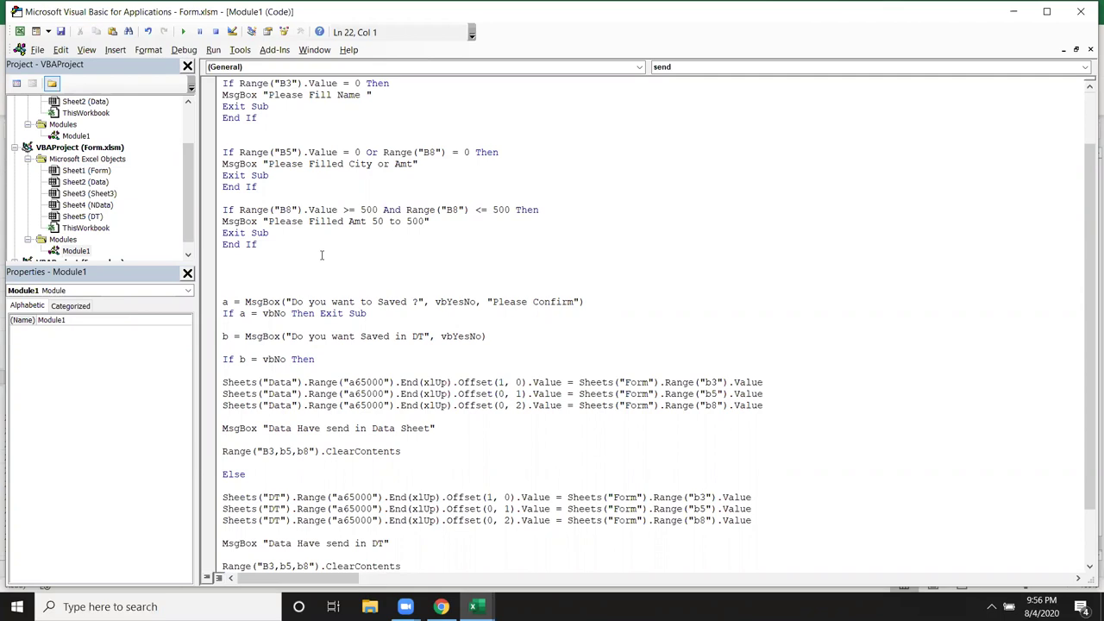
pyautogui.scroll(-2, 321, 255)
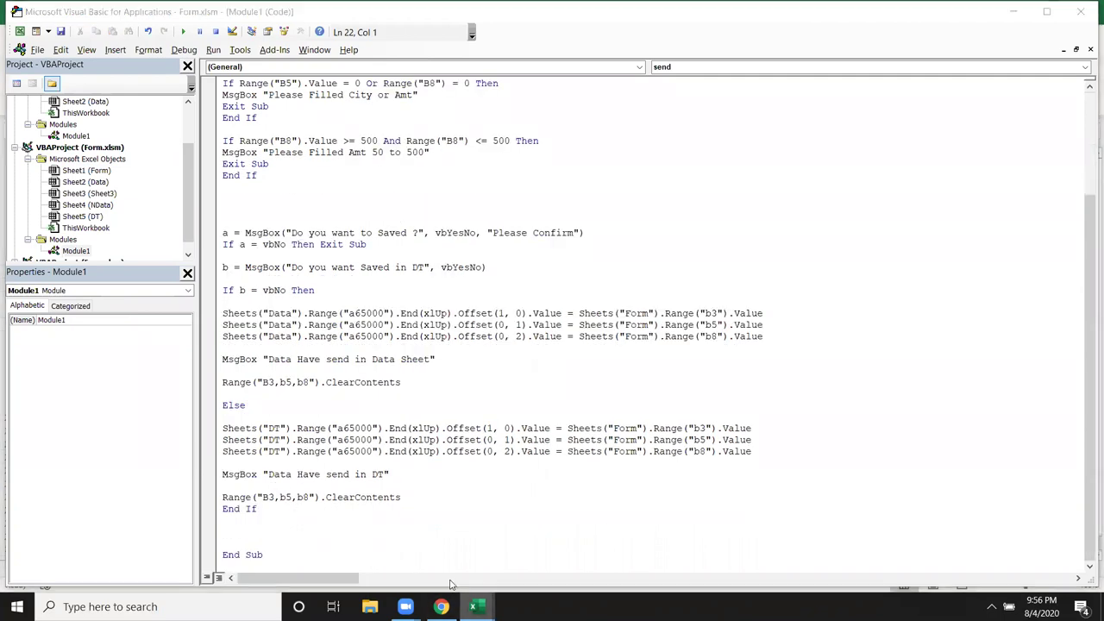
pyautogui.click(408, 550)
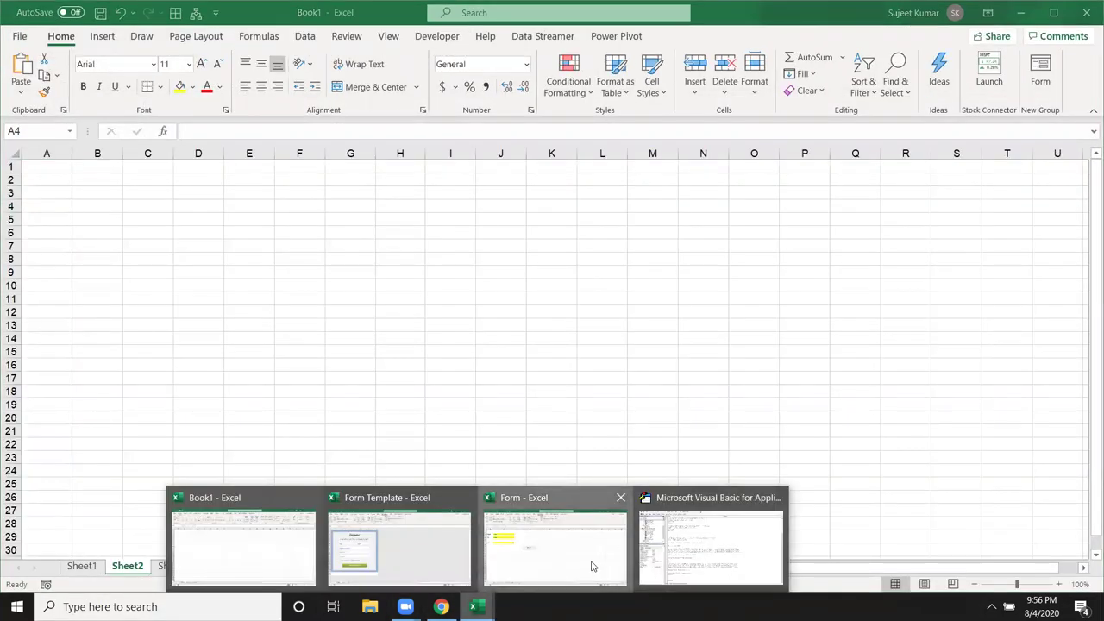
# - In the Form workbook, enter 45 as the Amt in B8 and send the form
pyautogui.moveTo(473, 606)
pyautogui.click(595, 566)
pyautogui.click(214, 259)
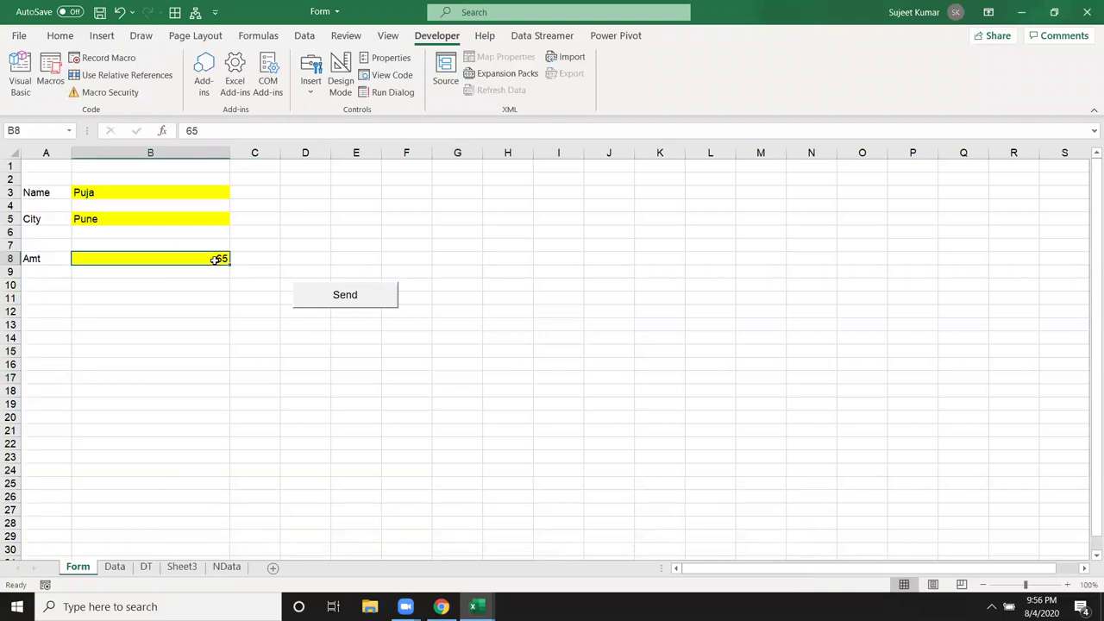
pyautogui.write('45')
pyautogui.click(414, 385)
pyautogui.click(334, 290)
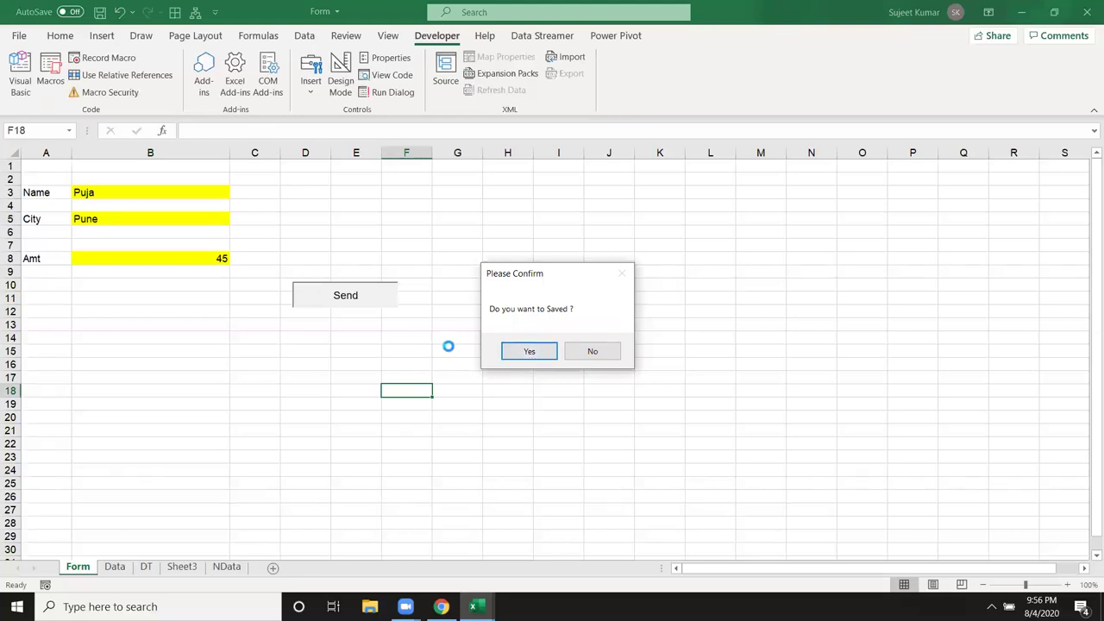
# - Confirm saving, log the entry to the Data sheet instead of DT, then return to the macro code
pyautogui.click(522, 355)
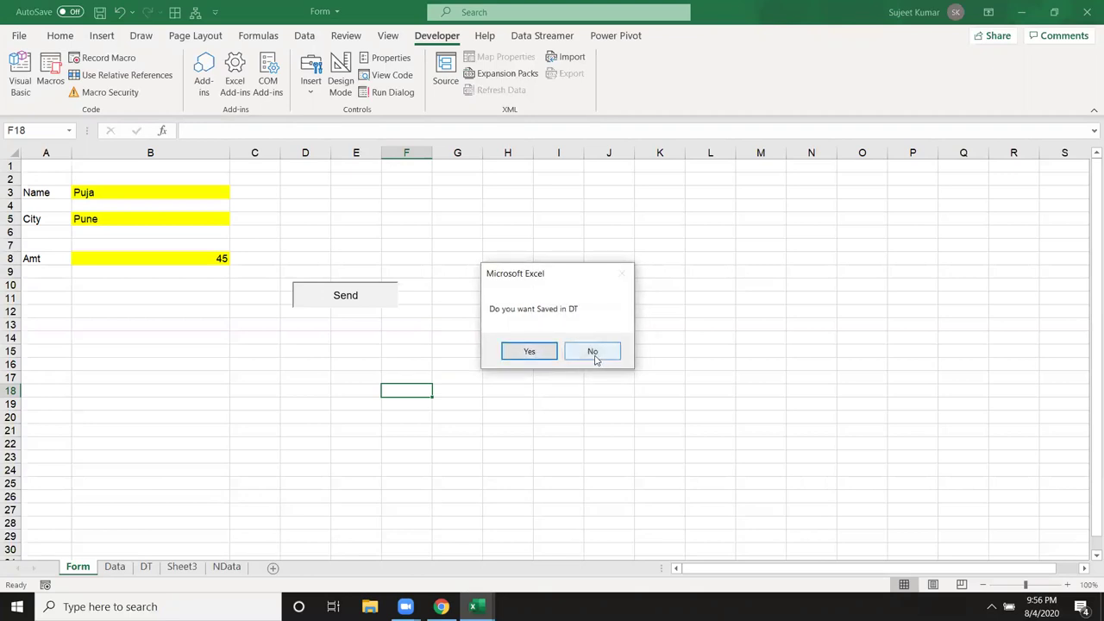
pyautogui.click(594, 359)
pyautogui.click(585, 351)
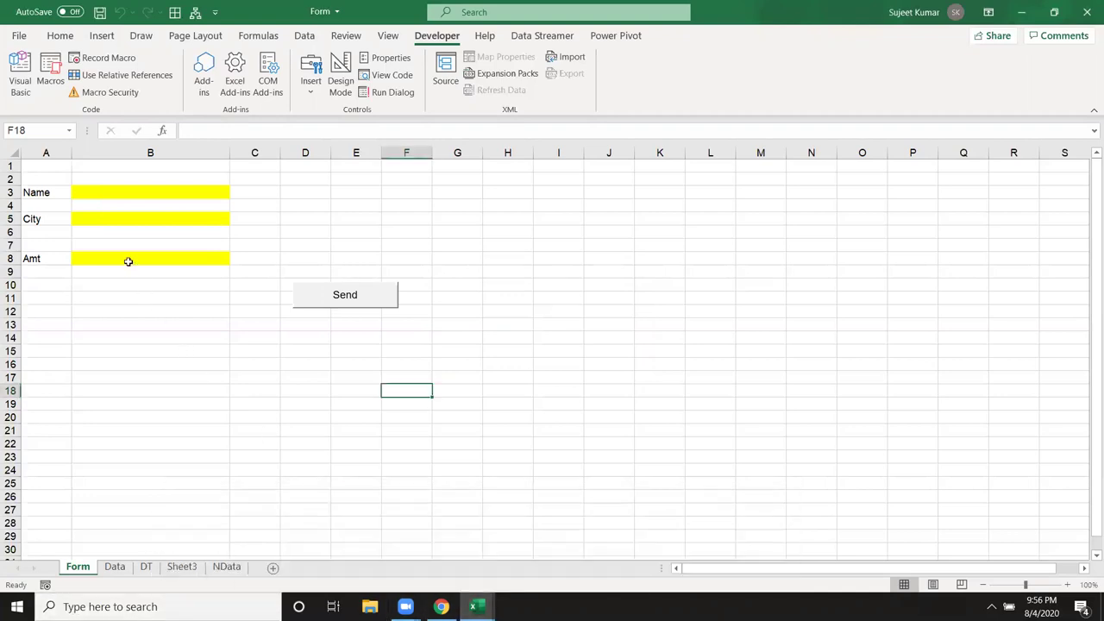
pyautogui.click(175, 258)
pyautogui.moveTo(473, 607)
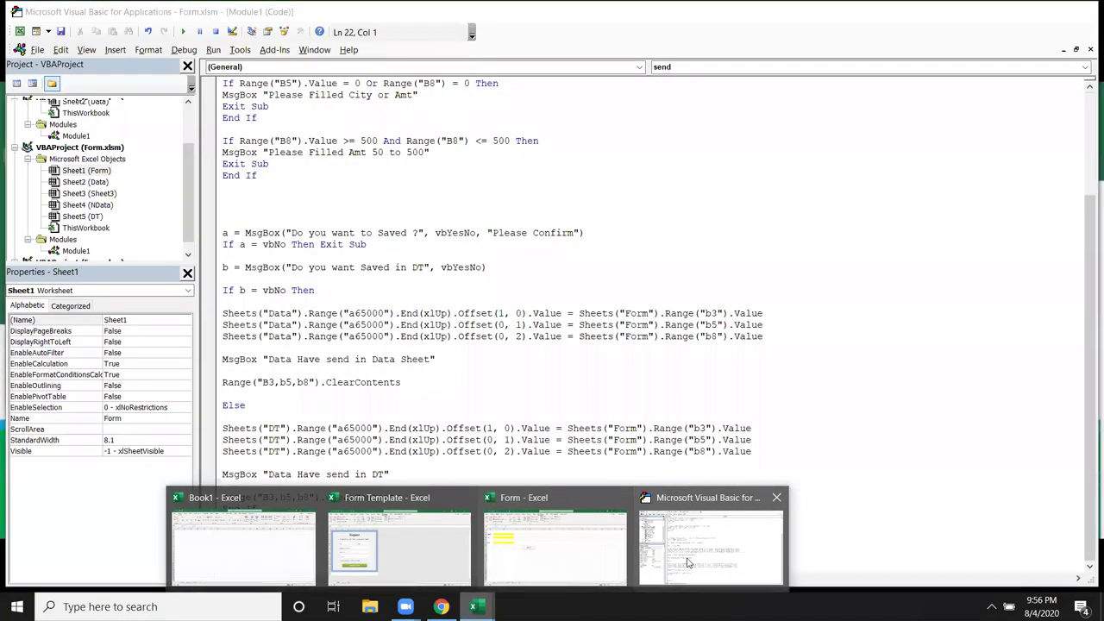
pyautogui.click(690, 560)
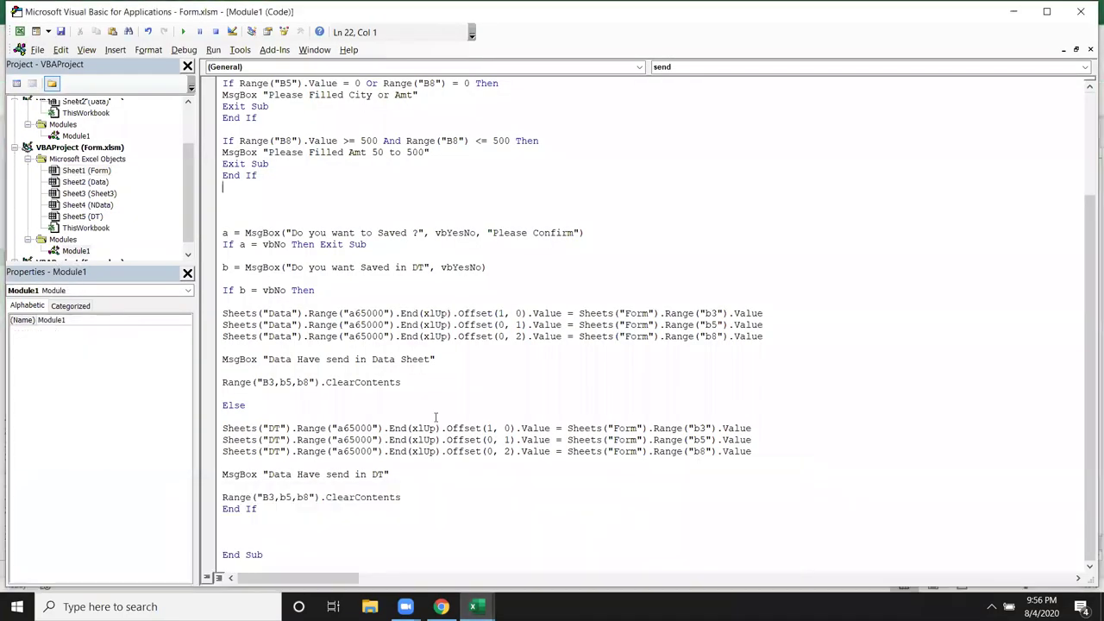
# - Change the amount check's lower limit from '>= 500' to '>= 50'
pyautogui.click(449, 142)
pyautogui.scroll(2, 351, 218)
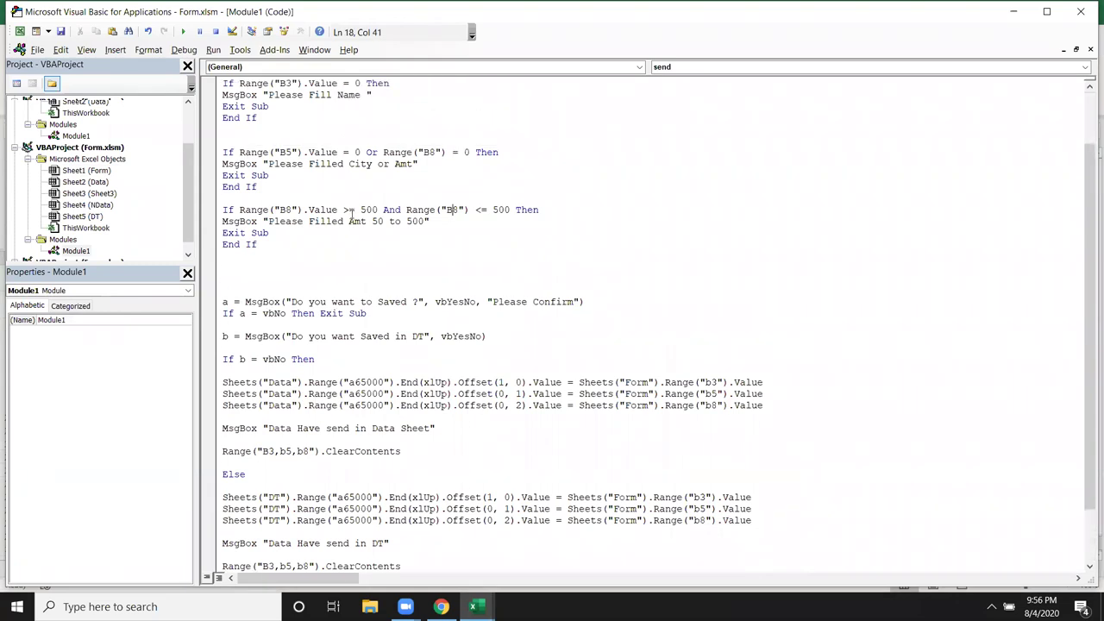
pyautogui.moveTo(365, 210); pyautogui.dragTo(372, 210)
pyautogui.press('Delete')
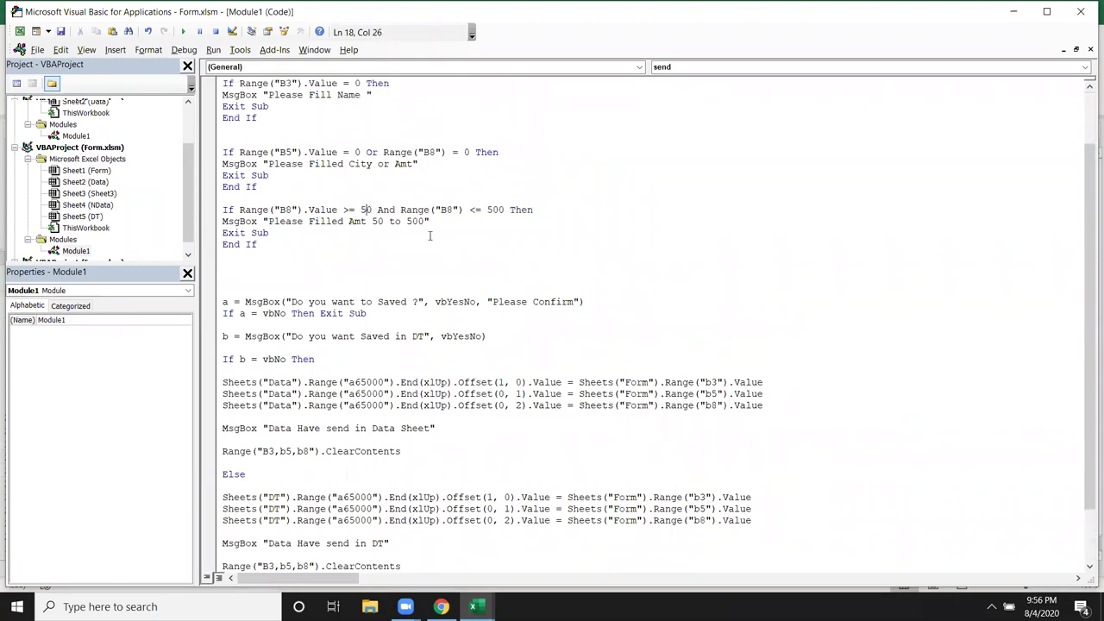
pyautogui.click(432, 244)
# - Add .Value to the second Range("B8") in the amount check line
pyautogui.doubleClick(363, 210)
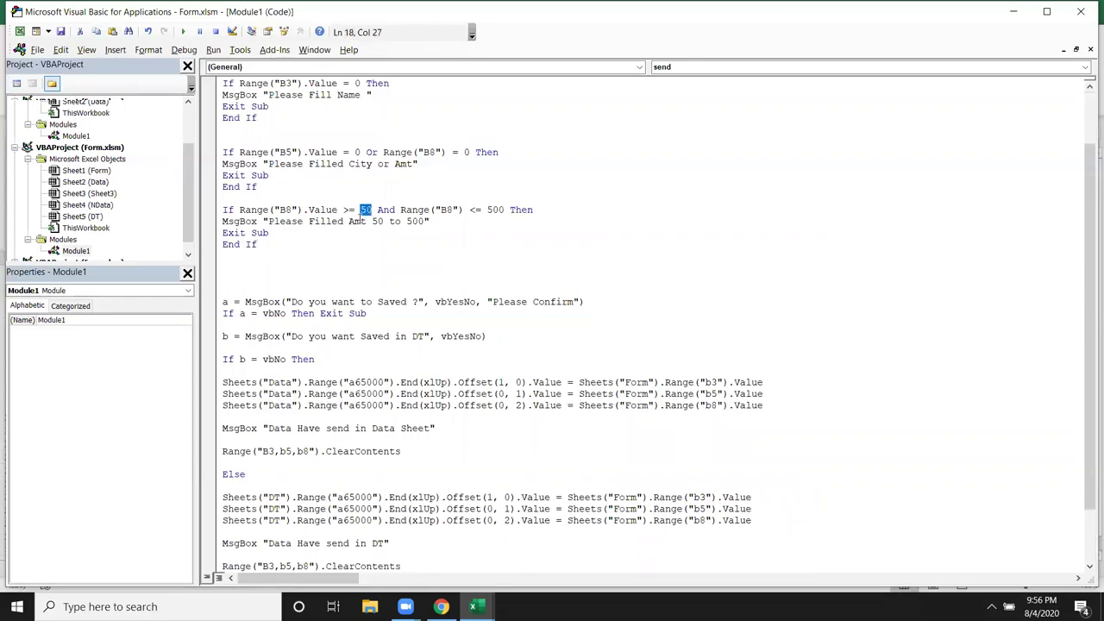
pyautogui.doubleClick(475, 210)
pyautogui.click(465, 211)
pyautogui.write('.v')
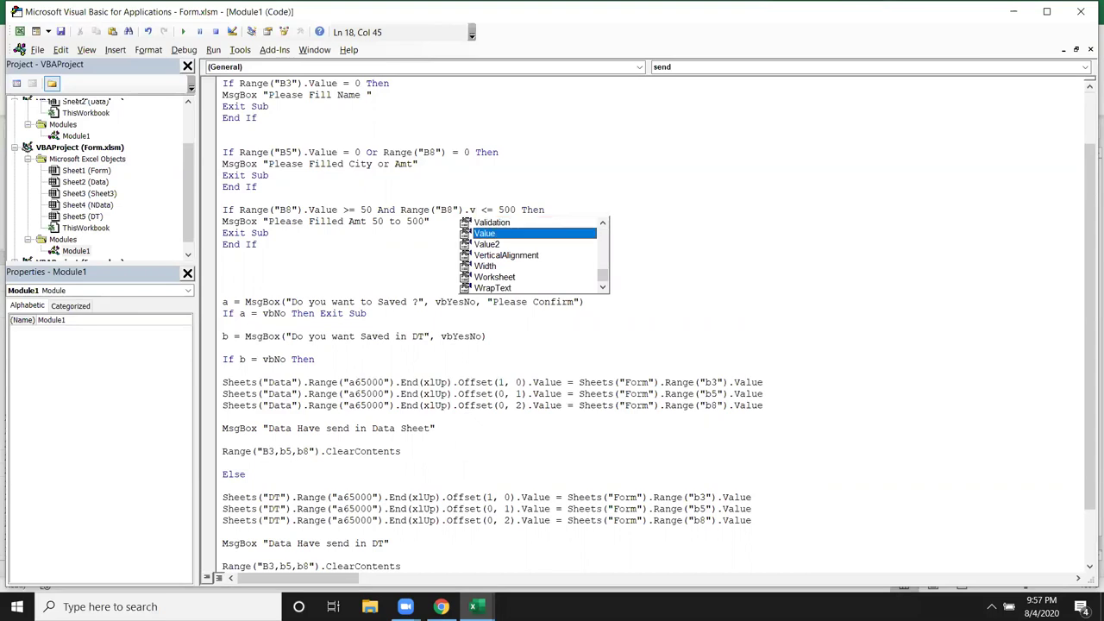
pyautogui.press('Tab')
pyautogui.click(529, 268)
# - Back in the Excel form, enter a name in the Name cell B3
pyautogui.hotkey('alt', 'F11')
pyautogui.click(101, 197)
pyautogui.write('Puja')
pyautogui.press('Return')
# - Fill in City as Pune and Amt as 45
pyautogui.write('Pun')
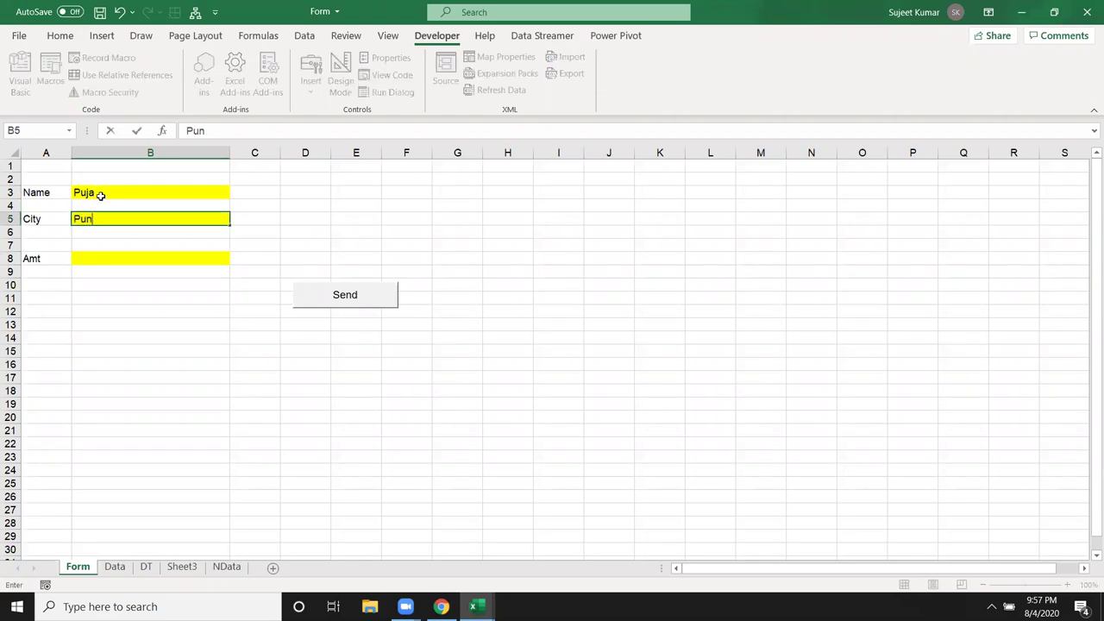
pyautogui.write('e')
pyautogui.press('Return')
pyautogui.write('45')
pyautogui.press('Return')
# - Send the form, decline the Please Confirm save prompt, and return to the VBA code
pyautogui.click(133, 337)
pyautogui.click(309, 293)
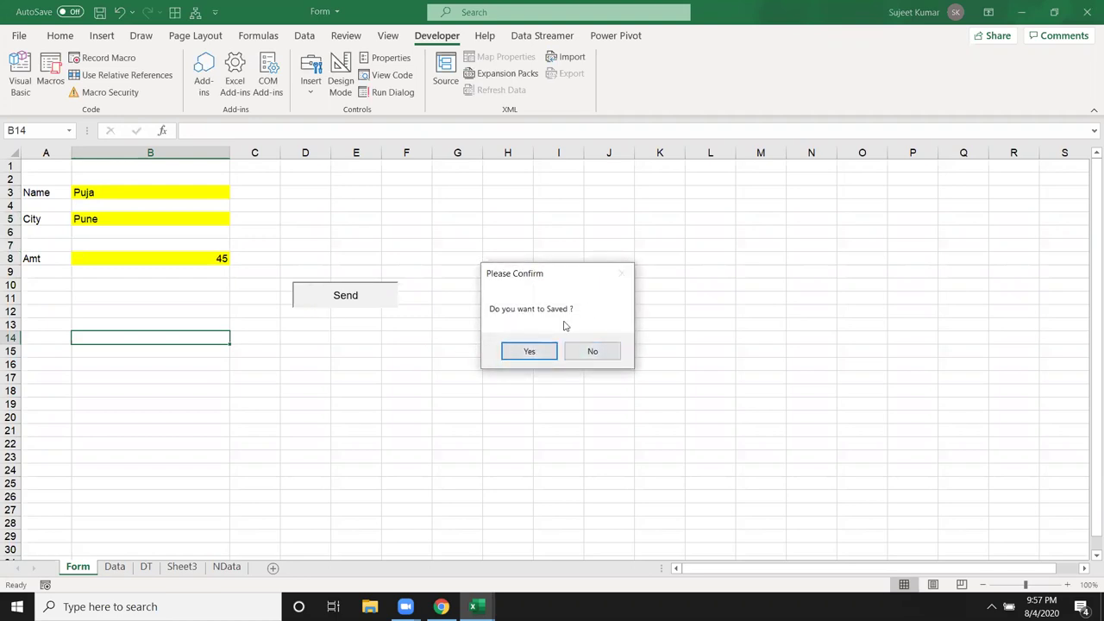
pyautogui.click(583, 349)
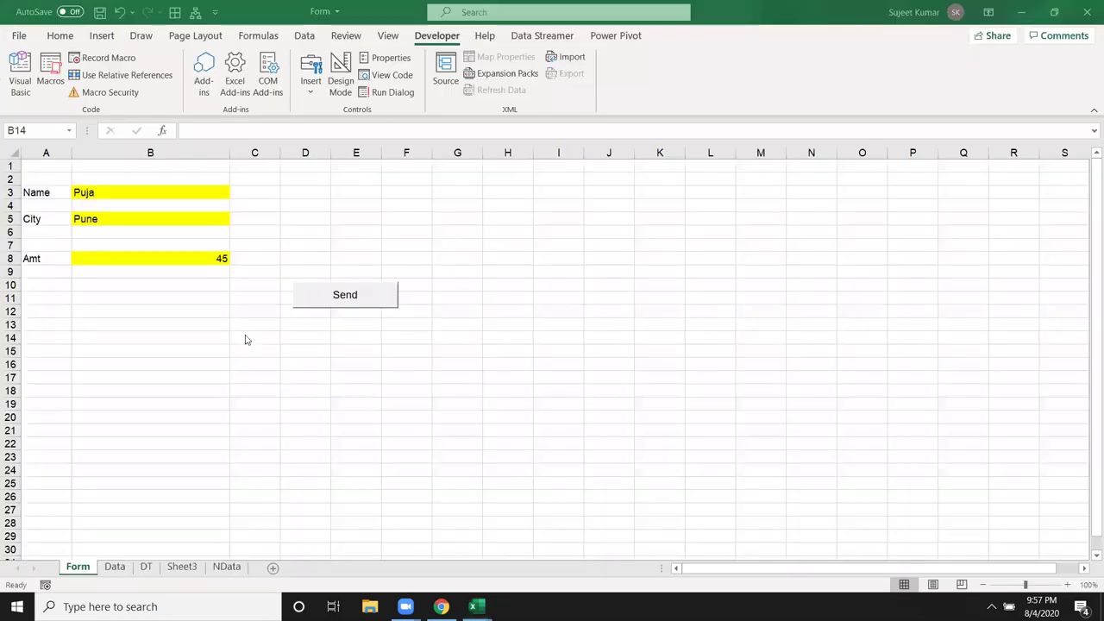
pyautogui.click(177, 257)
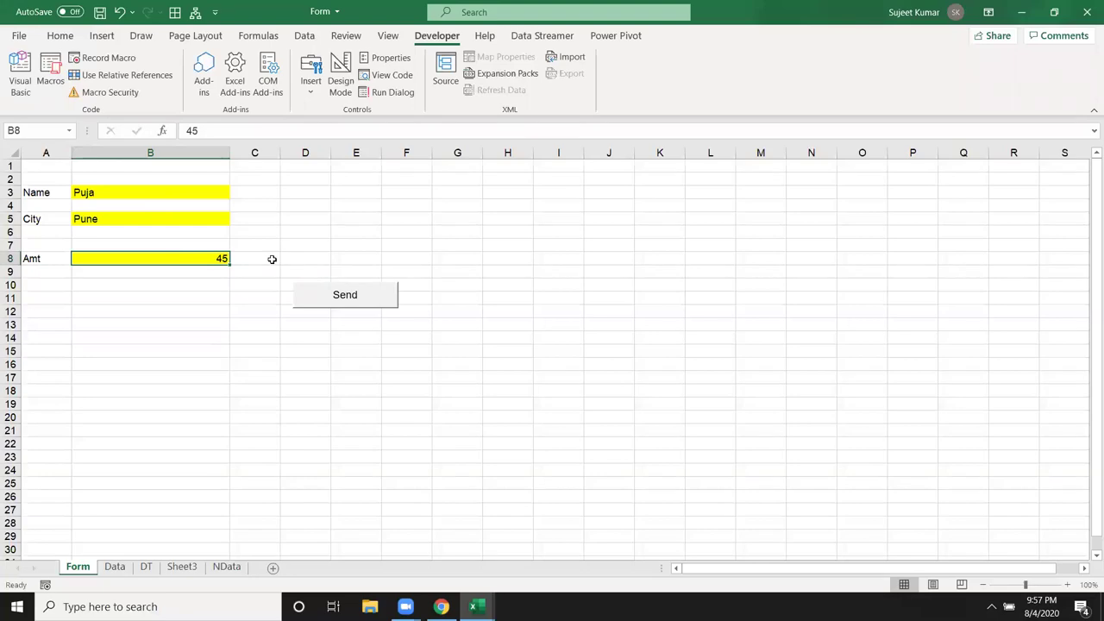
pyautogui.hotkey('alt', 'F11')
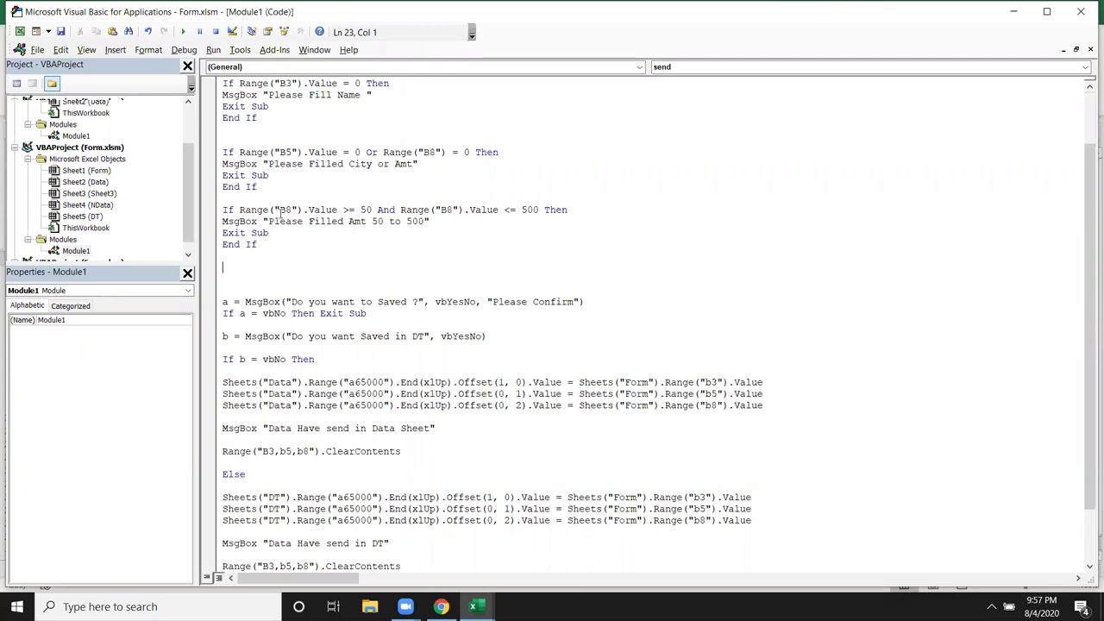
# - Cut the MsgBox warning and Exit Sub lines out of the 50–500 amount If branch
pyautogui.doubleClick(366, 210)
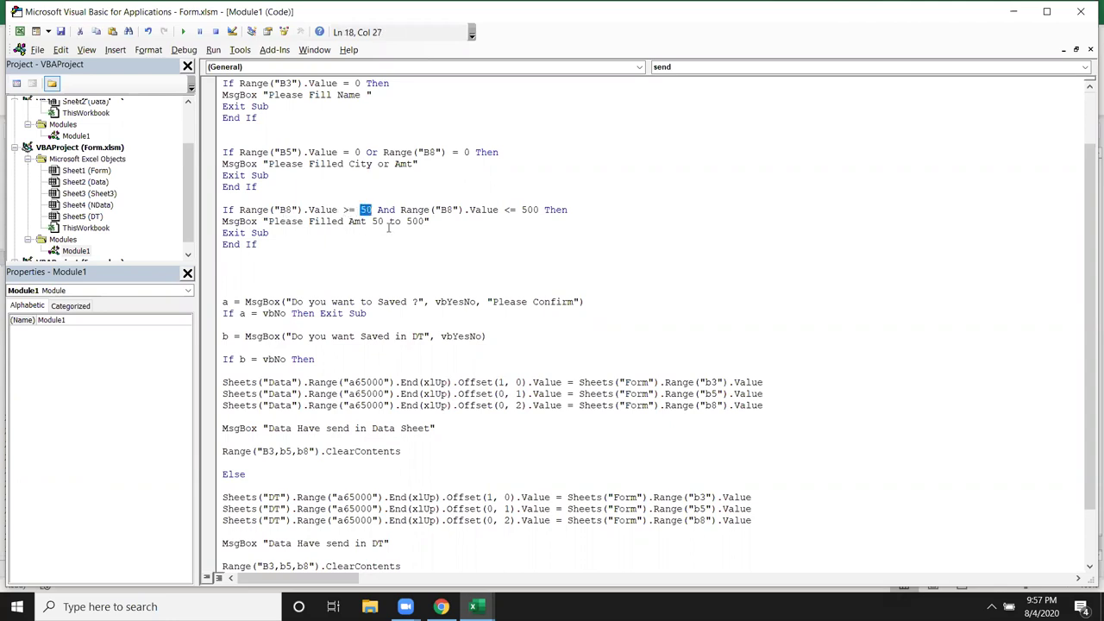
pyautogui.click(418, 221)
pyautogui.click(506, 210)
pyautogui.click(276, 233)
pyautogui.press('Up')
pyautogui.press('Left')
pyautogui.press('Left')
pyautogui.hotkey('shift', 'Down')
pyautogui.hotkey('shift', 'Down')
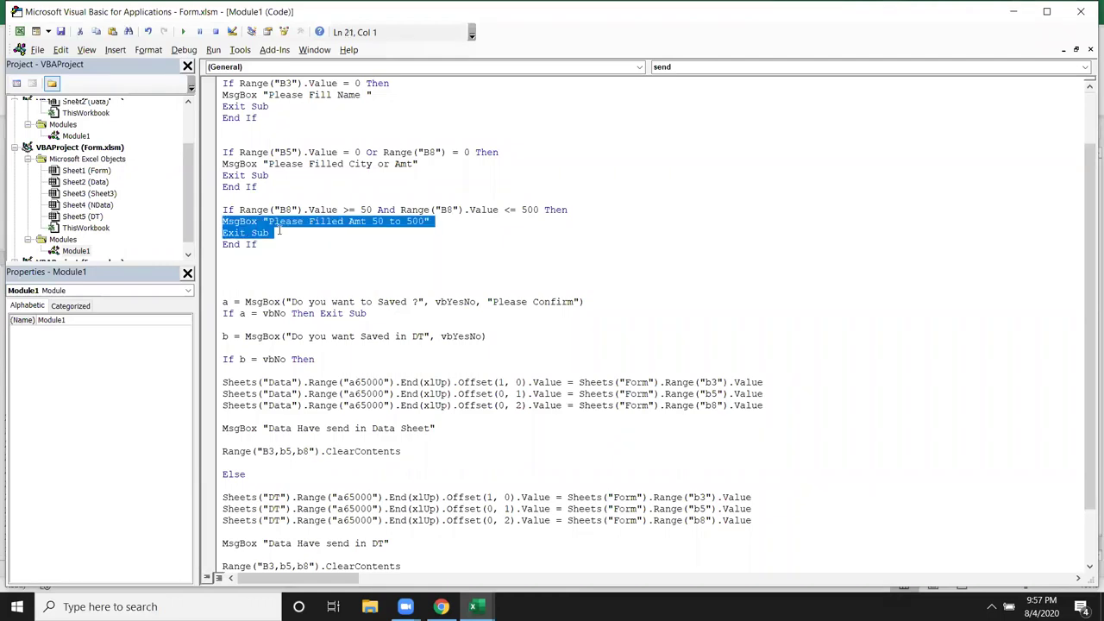
pyautogui.press('Up')
pyautogui.press('Up')
pyautogui.press('Up')
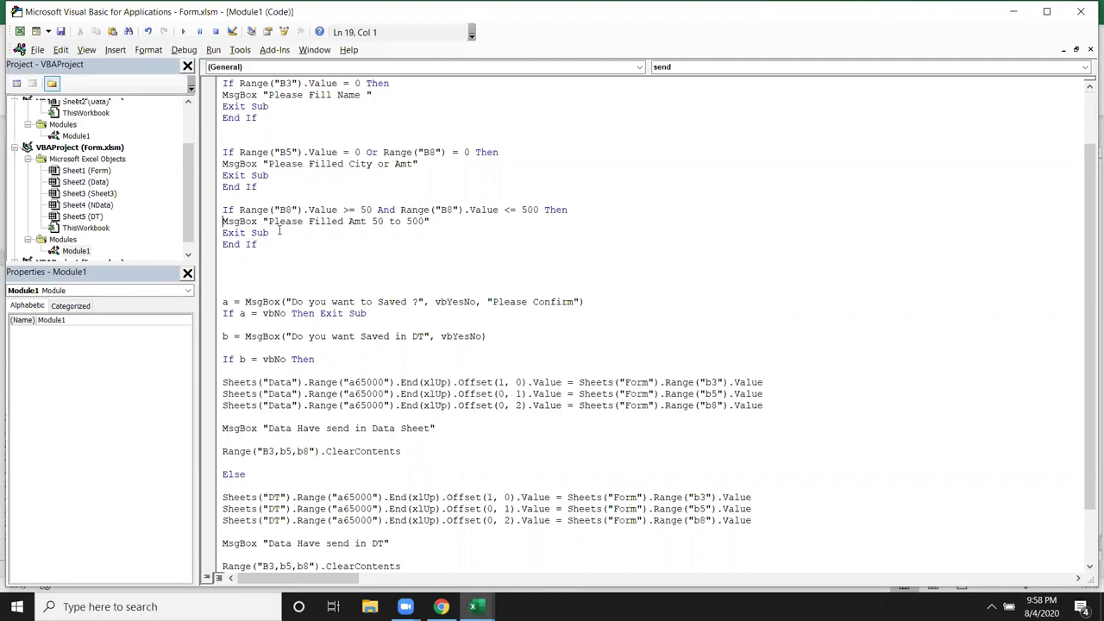
pyautogui.hotkey('shift', 'Down')
pyautogui.hotkey('shift', 'Down')
pyautogui.hotkey('ctrl', 'c')
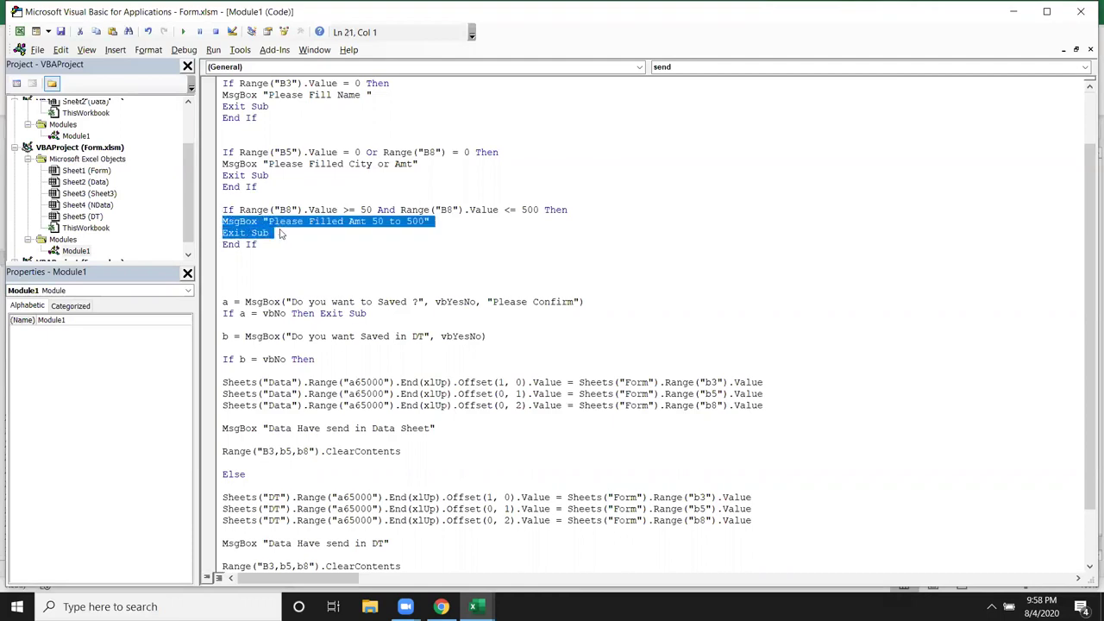
pyautogui.press('Delete')
# - Add an Else line after the If and paste the warning and Exit Sub lines under it
pyautogui.press('Return')
pyautogui.press('Return')
pyautogui.press('Up')
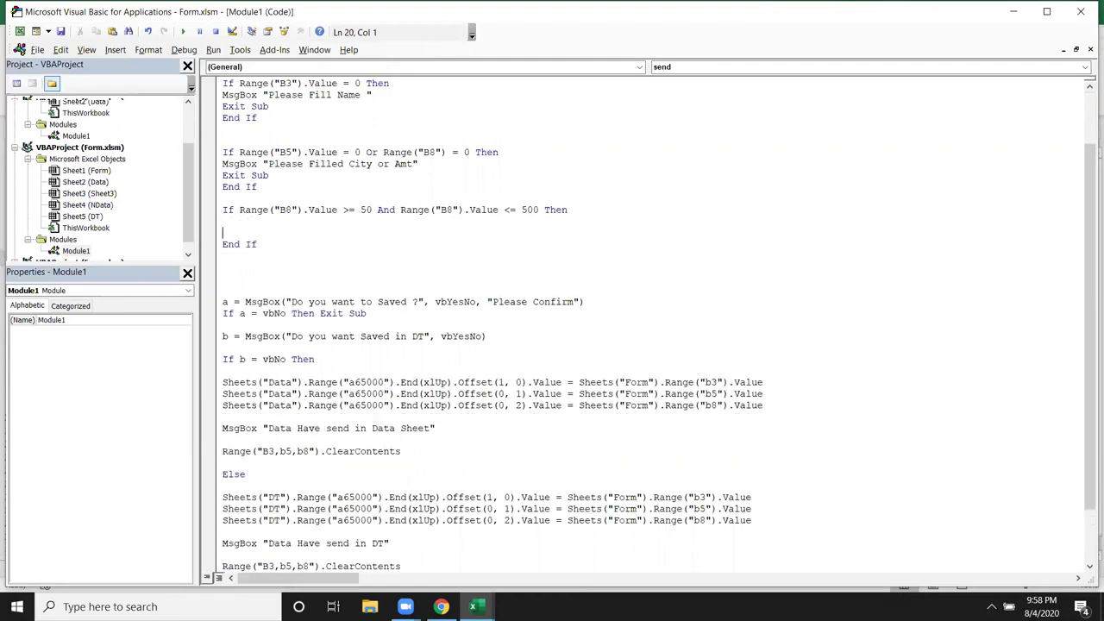
pyautogui.write('Else')
pyautogui.press('Return')
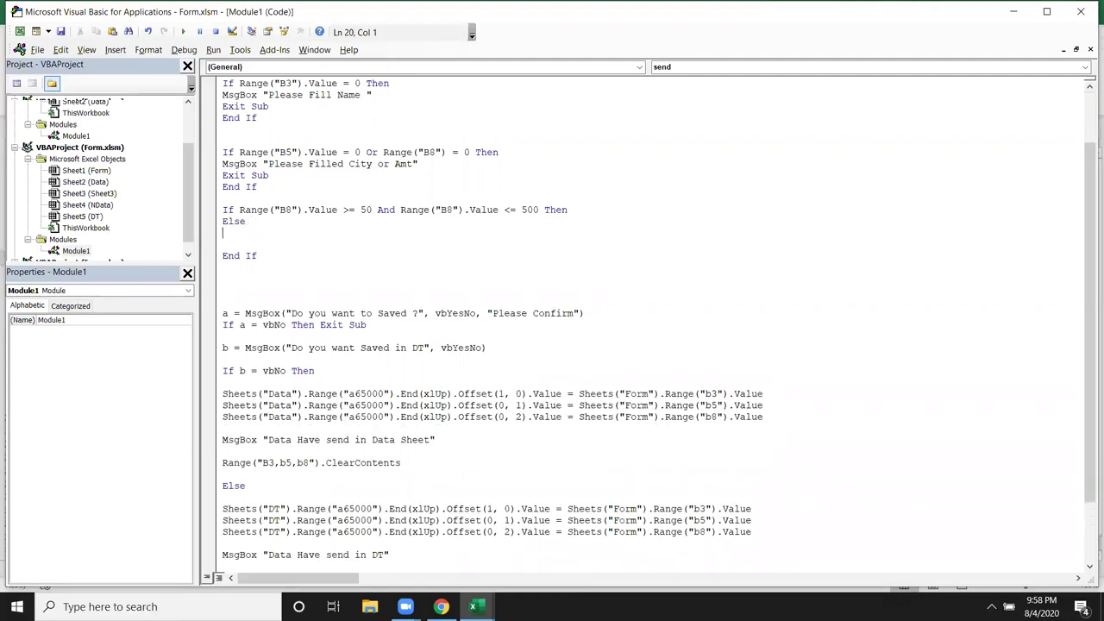
pyautogui.hotkey('ctrl', 'v')
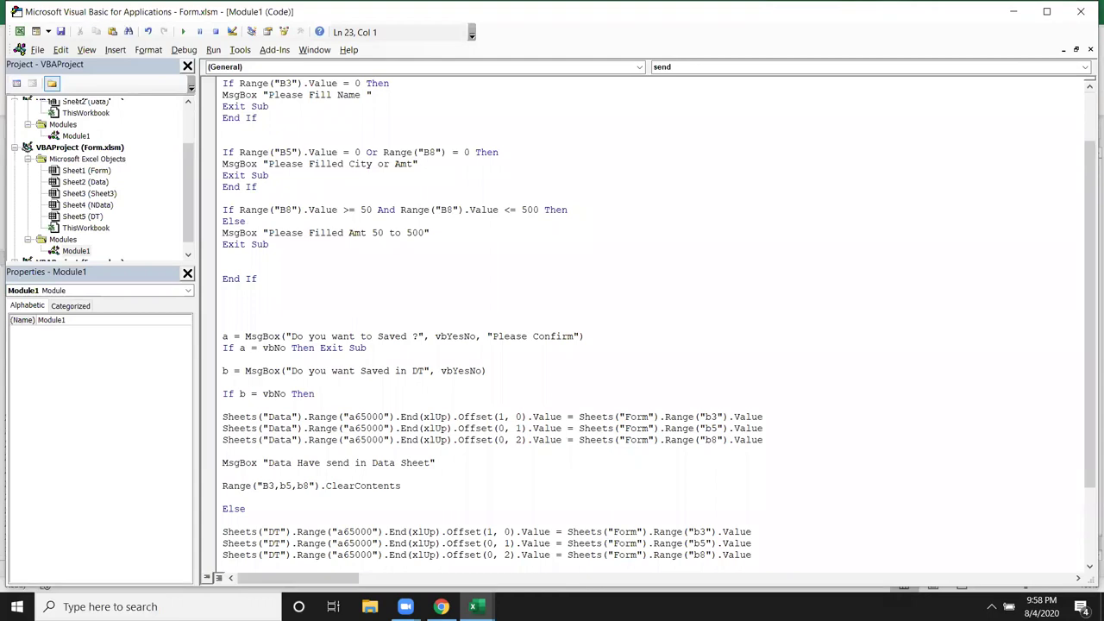
pyautogui.moveTo(343, 210); pyautogui.dragTo(526, 213)
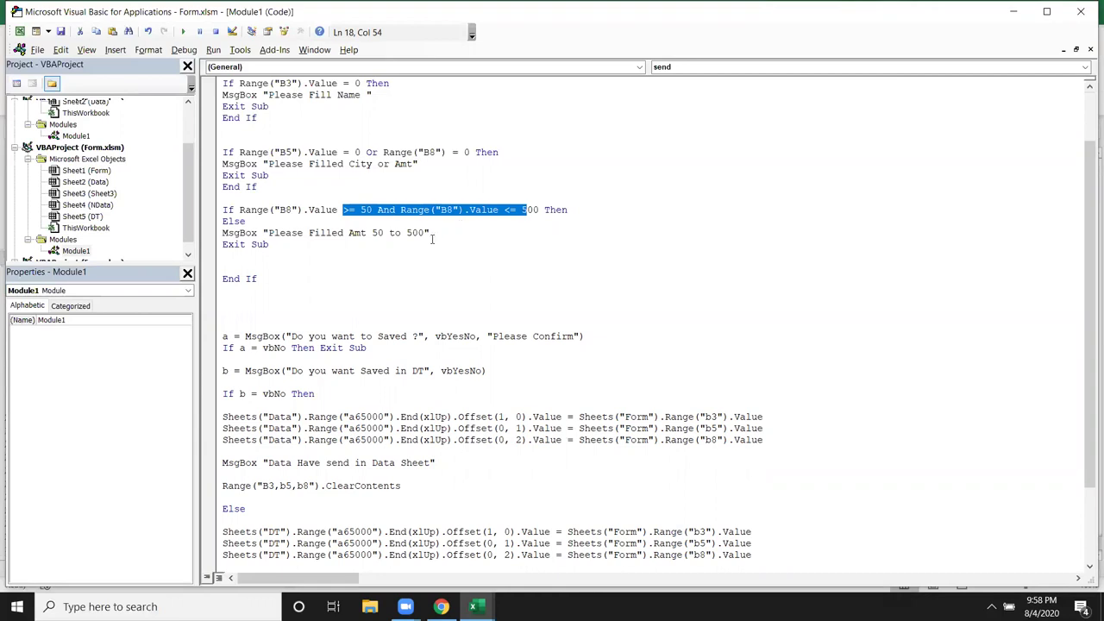
# - Run Send with amount 45 and dismiss the out-of-range amount warning
pyautogui.hotkey('alt', 'F11')
pyautogui.click(294, 341)
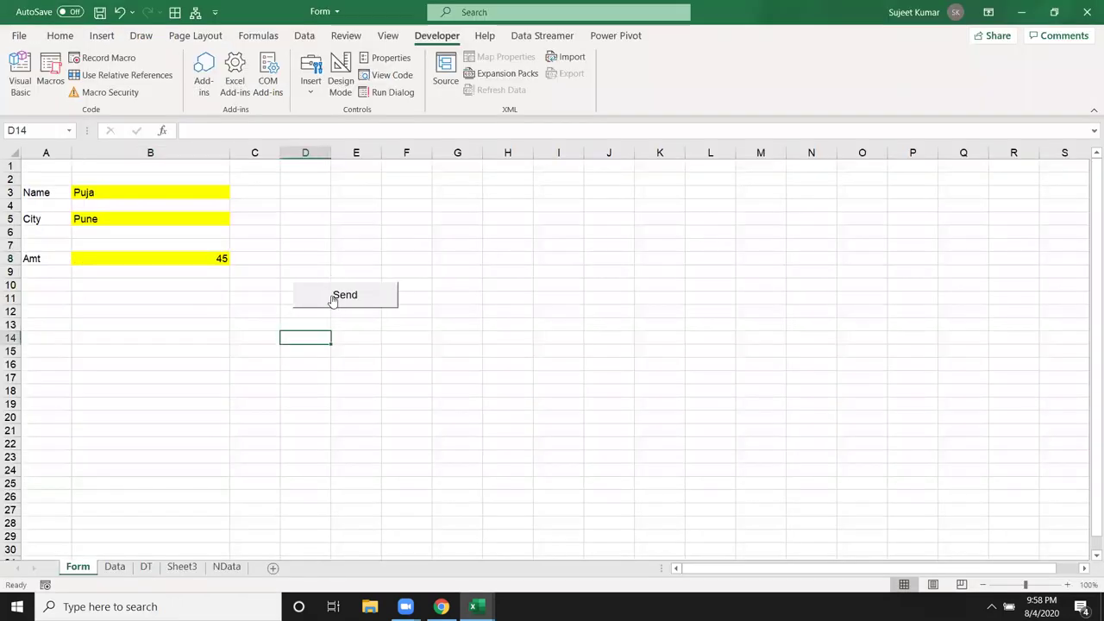
pyautogui.click(331, 294)
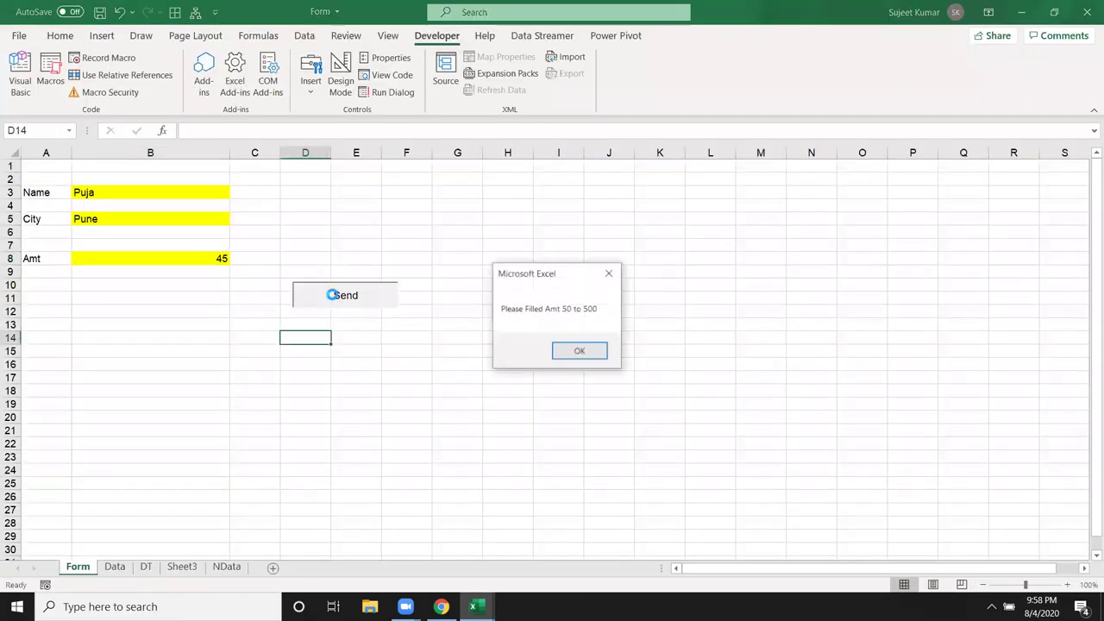
pyautogui.click(576, 350)
# - Change B8 to 90, send and confirm saving, then check the new Puja/Pune/90 row on DT
pyautogui.click(220, 257)
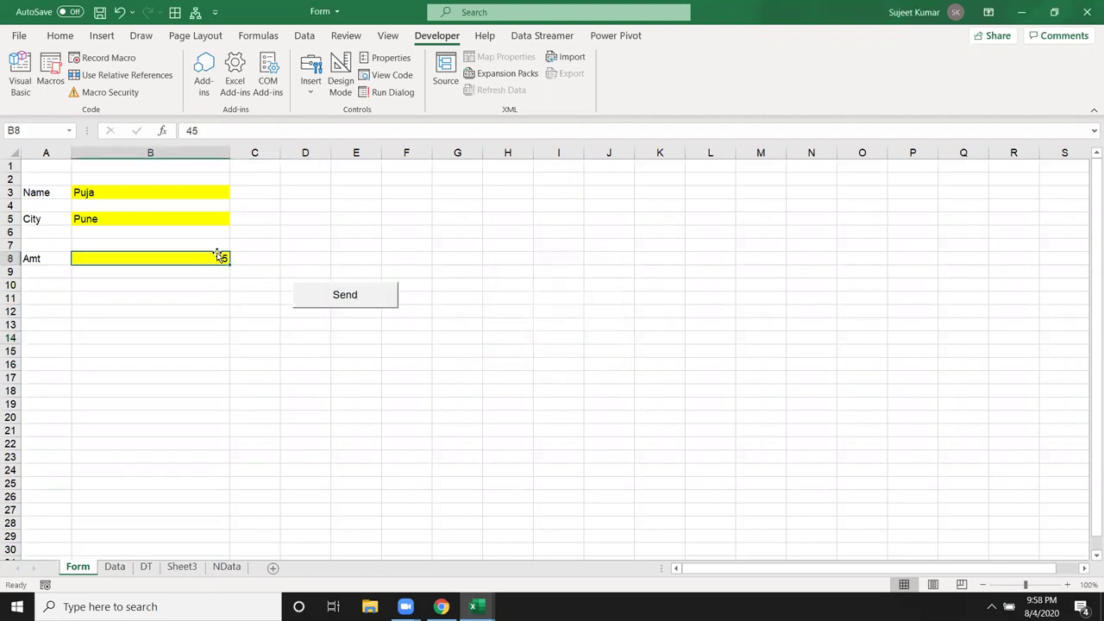
pyautogui.write('90')
pyautogui.click(239, 382)
pyautogui.click(339, 300)
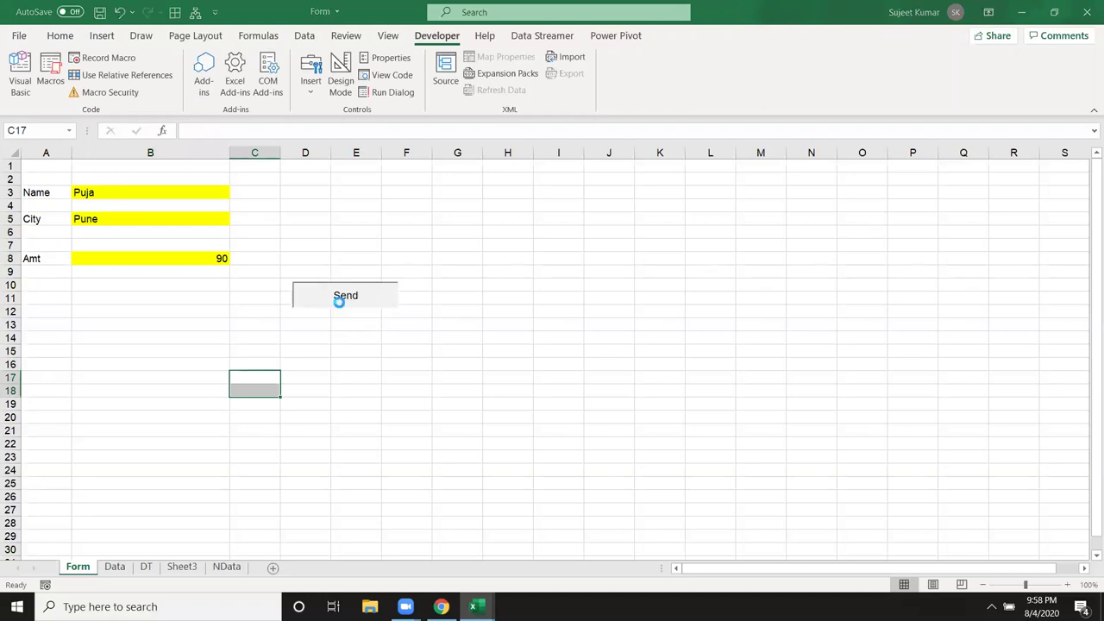
pyautogui.click(529, 352)
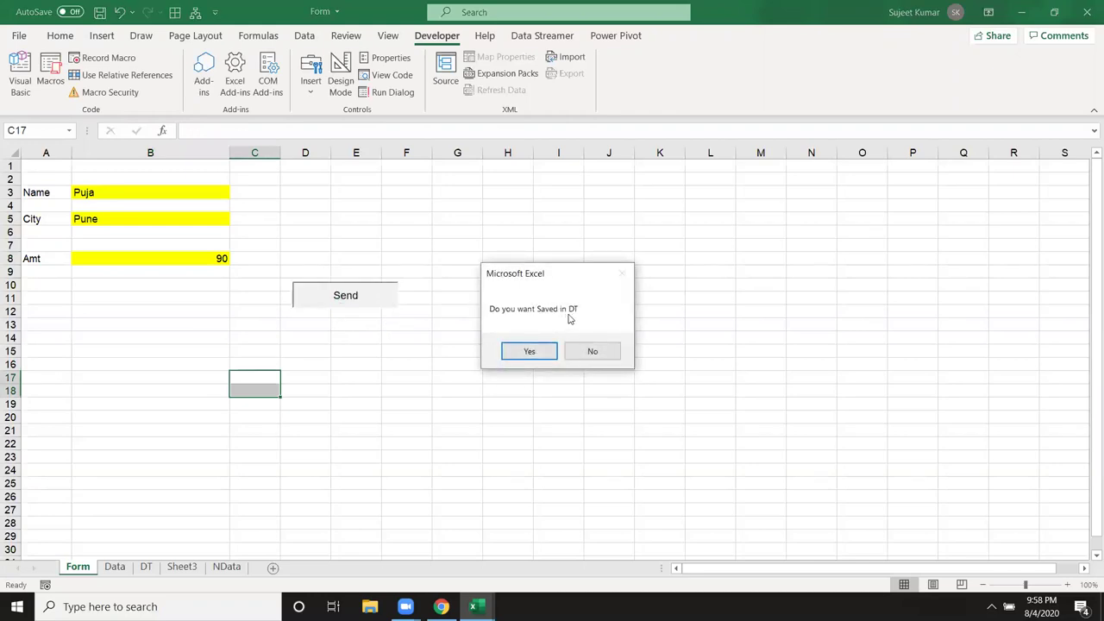
pyautogui.click(528, 352)
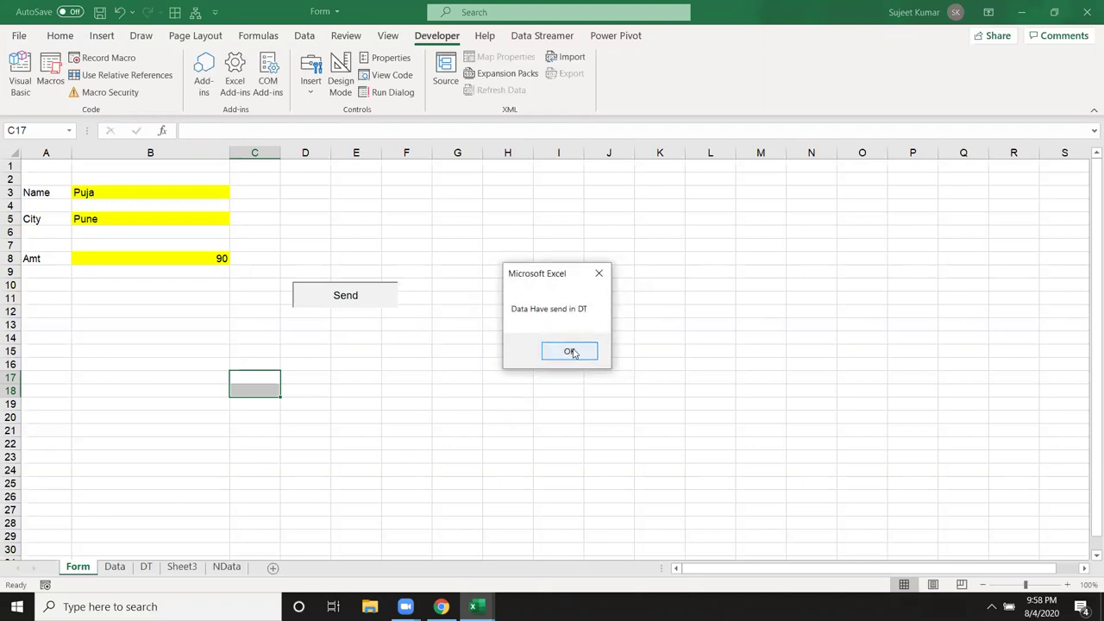
pyautogui.click(570, 352)
pyautogui.click(146, 567)
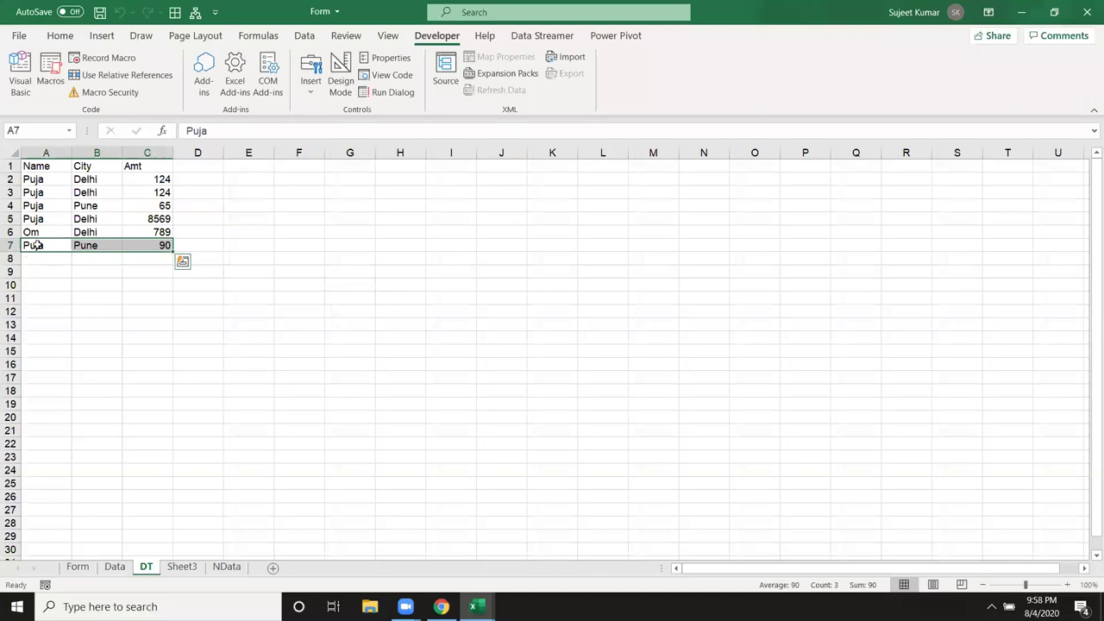
pyautogui.hotkey('alt', 'F11')
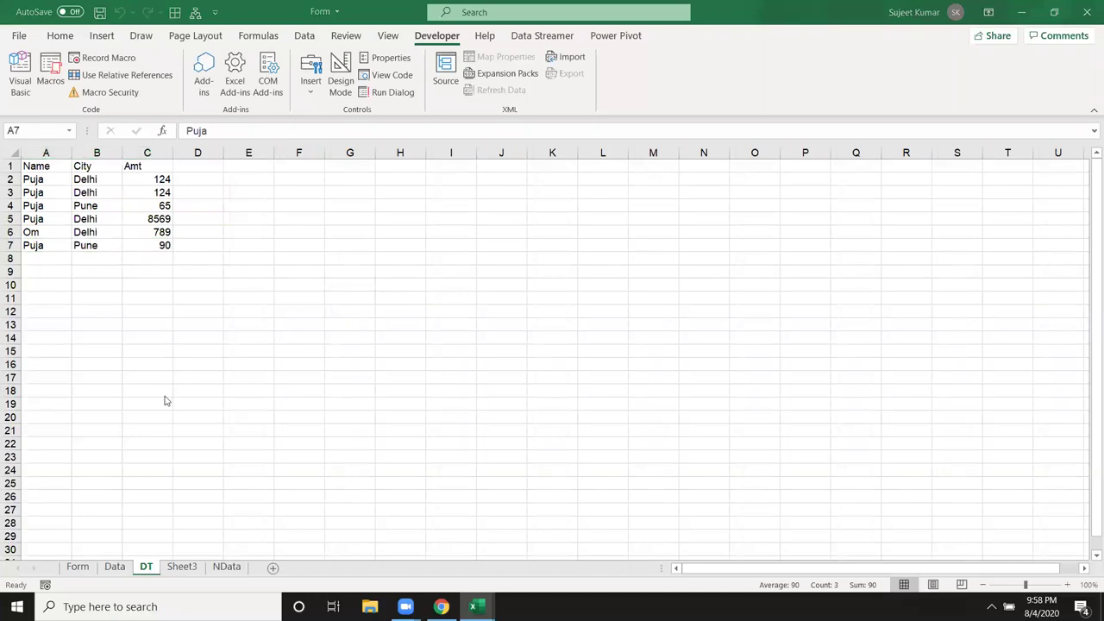
# - Insert blank lines above the Else line, below the B8 50–500 If condition
pyautogui.scroll(3, 413, 459)
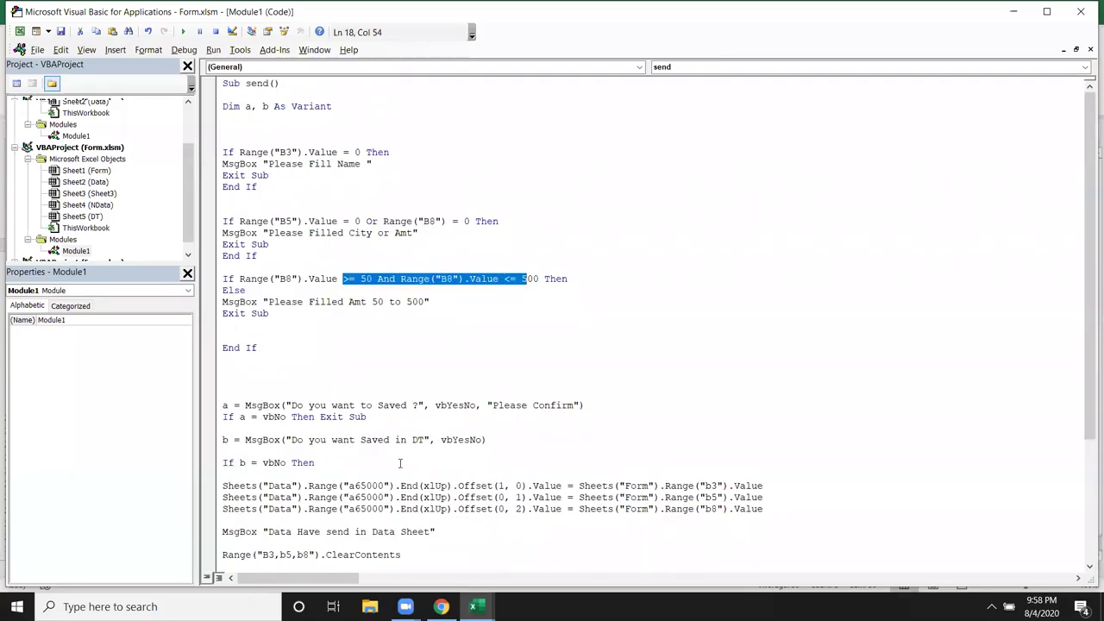
pyautogui.scroll(-4, 397, 463)
pyautogui.scroll(-1, 390, 467)
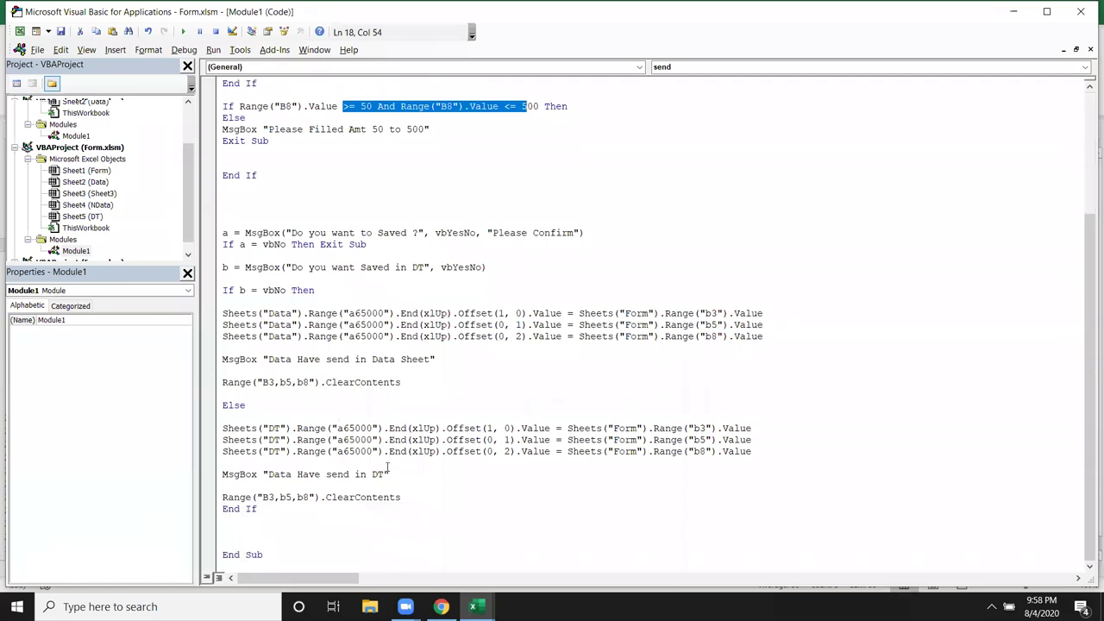
pyautogui.scroll(5, 389, 469)
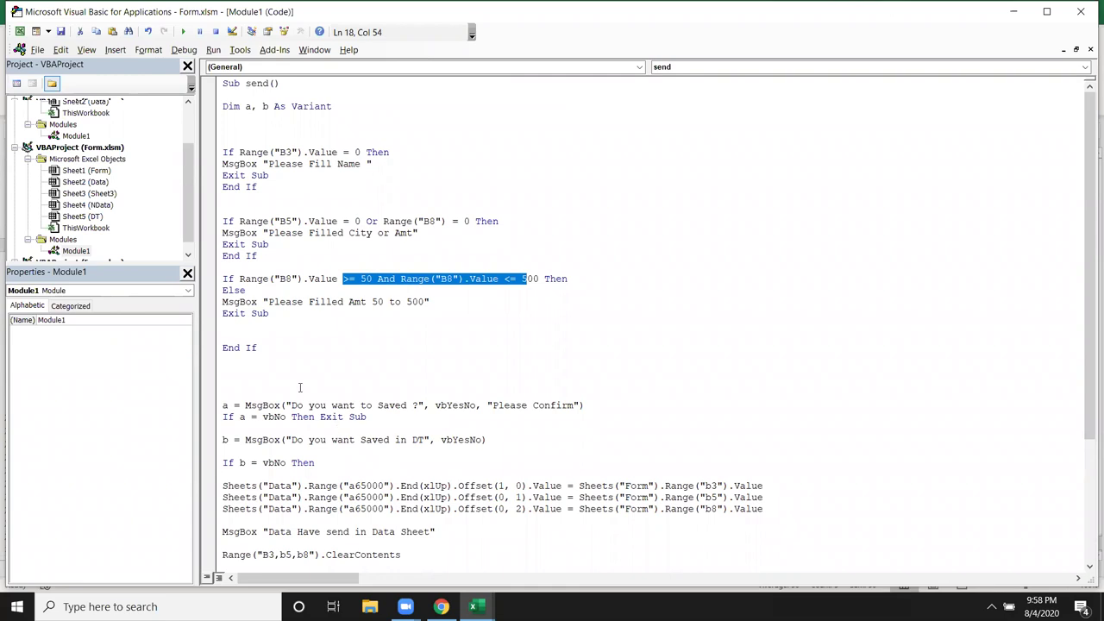
pyautogui.click(218, 291)
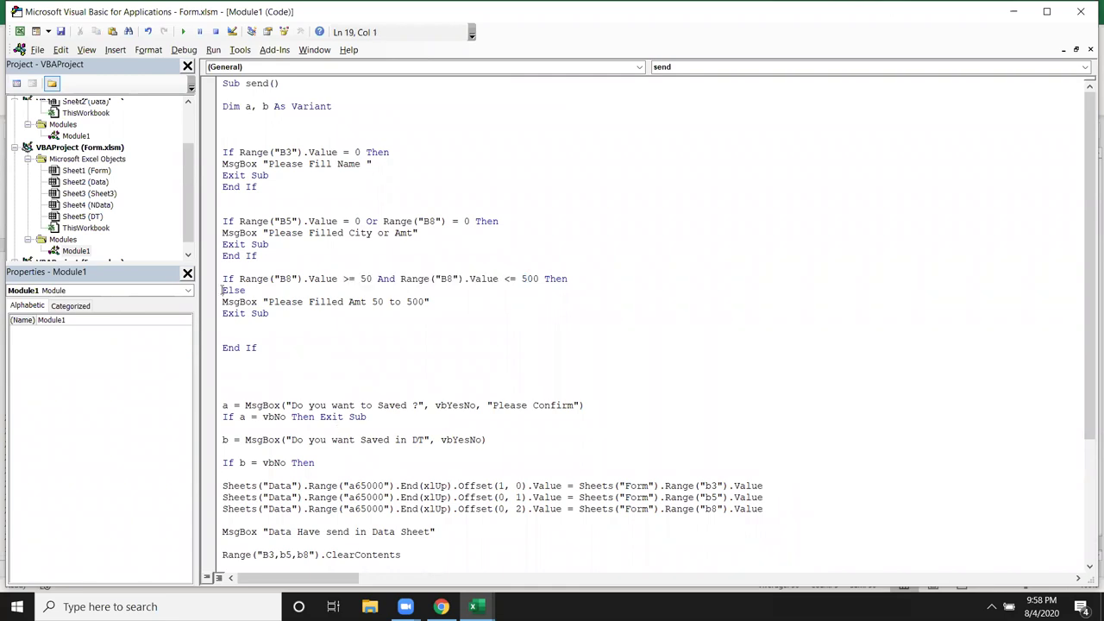
pyautogui.press('Return')
pyautogui.press('Return')
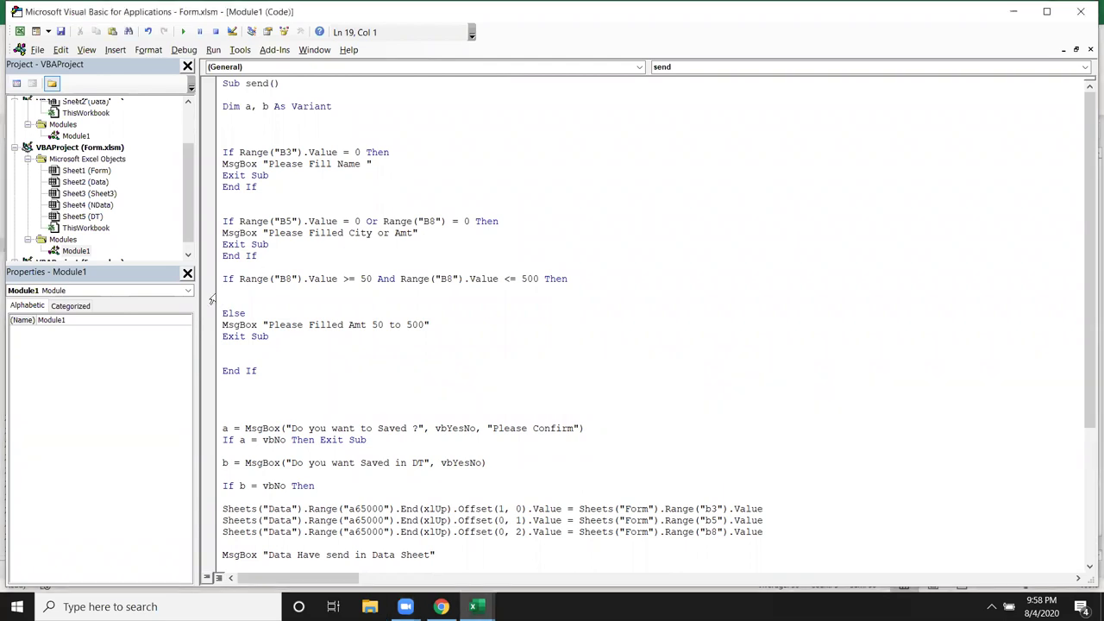
pyautogui.moveTo(226, 291)
pyautogui.mouseDown()
pyautogui.moveTo(226, 279)
pyautogui.moveTo(231, 307)
pyautogui.mouseUp()
pyautogui.click(230, 294)
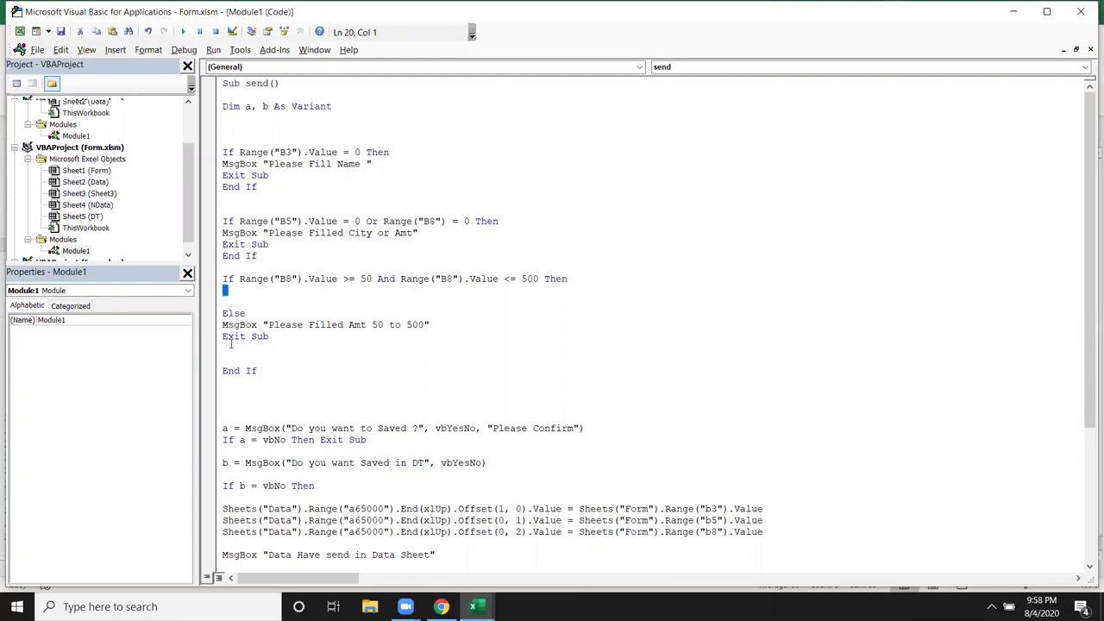